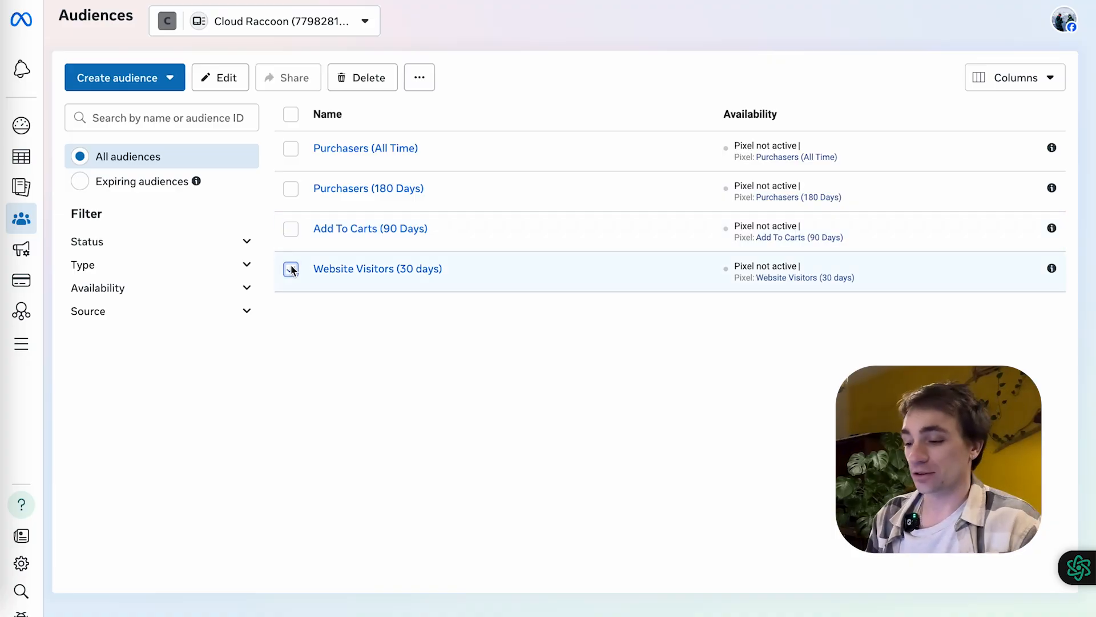
Clear the Website Visitors (30 days) selection and open the audience segments in the ad account's advertising settings.
{"action": "left_click", "coordinate": [291, 269]}
{"action": "mouse_move", "coordinate": [40, 189]}
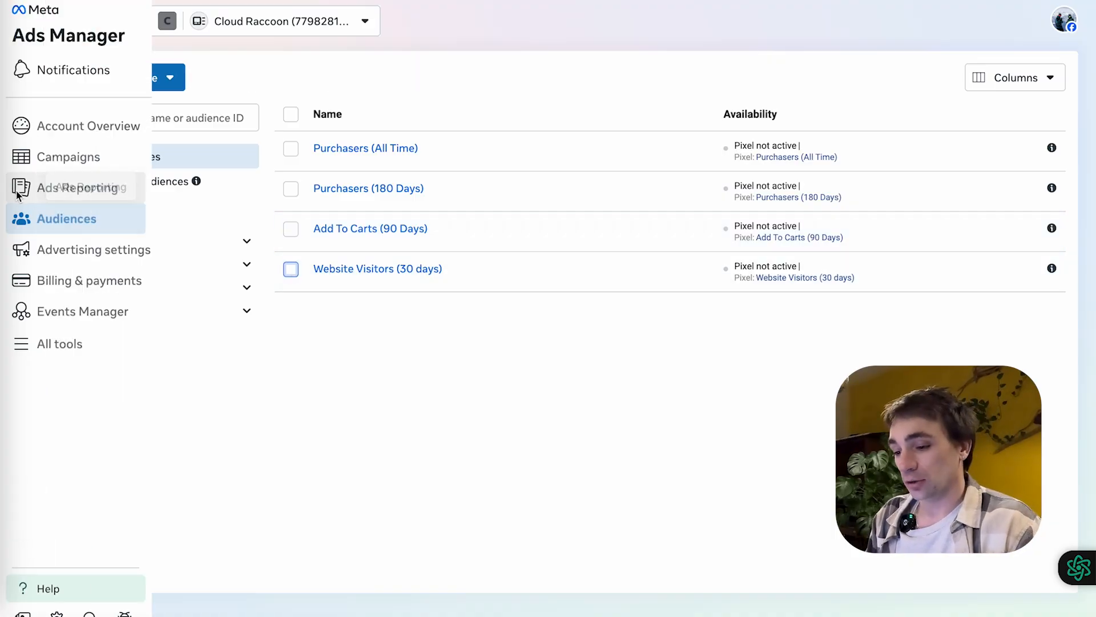
{"action": "left_click", "coordinate": [44, 258]}
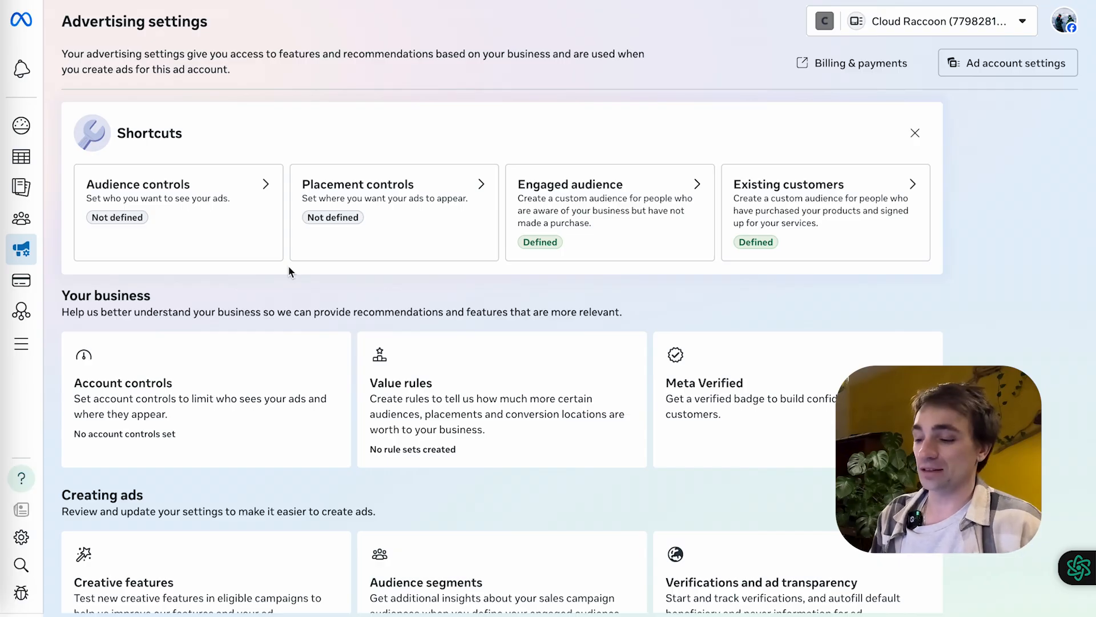
{"action": "scroll", "coordinate": [489, 420], "scroll_direction": "down", "scroll_amount": 4}
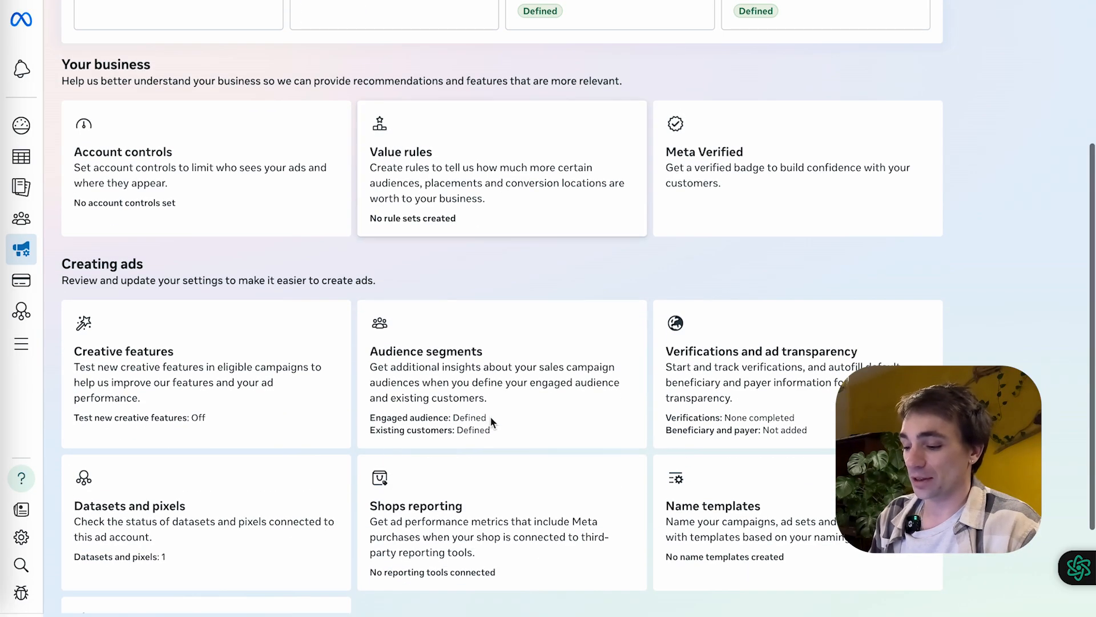
{"action": "left_click", "coordinate": [461, 358]}
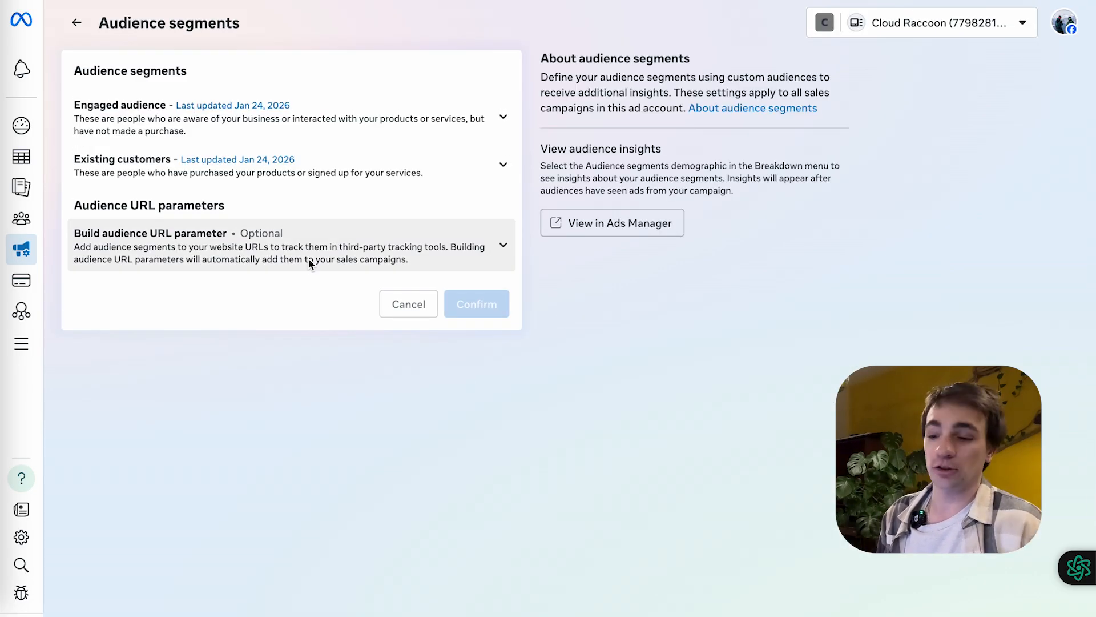
Review the custom audiences assigned to Existing customers and Engaged audience, and return to the advertising settings overview.
{"action": "left_click", "coordinate": [391, 177]}
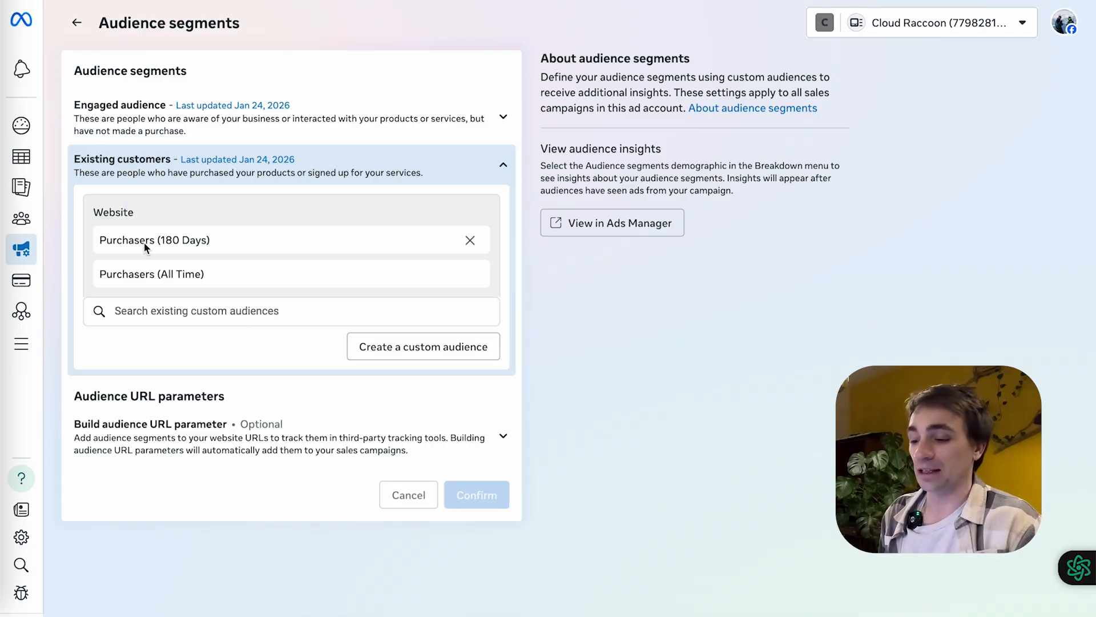
{"action": "left_click", "coordinate": [497, 167]}
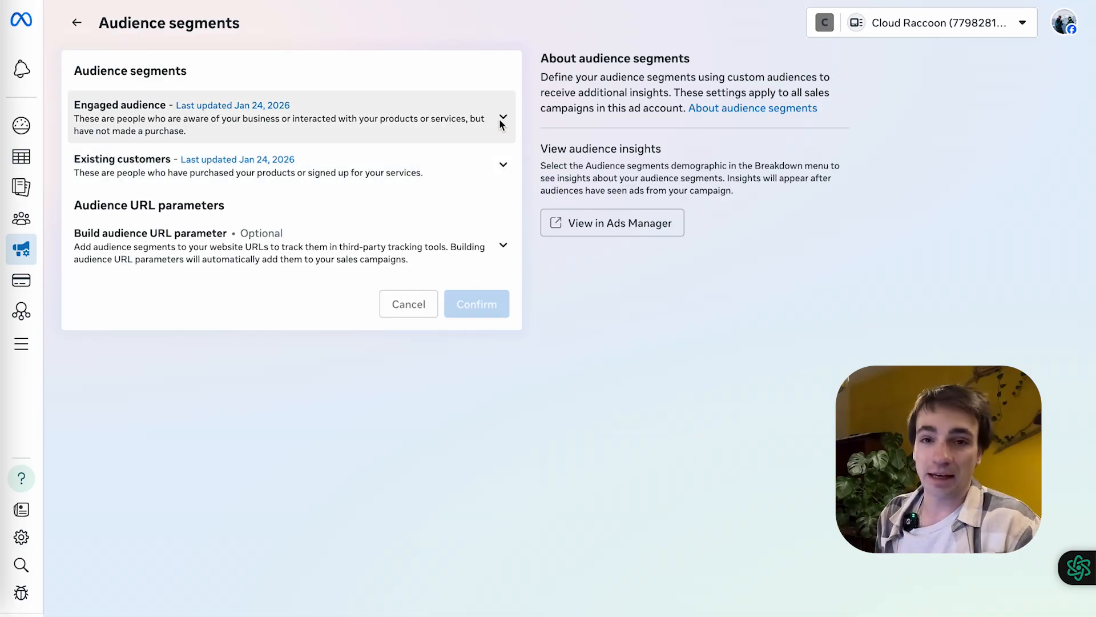
{"action": "left_click", "coordinate": [501, 120]}
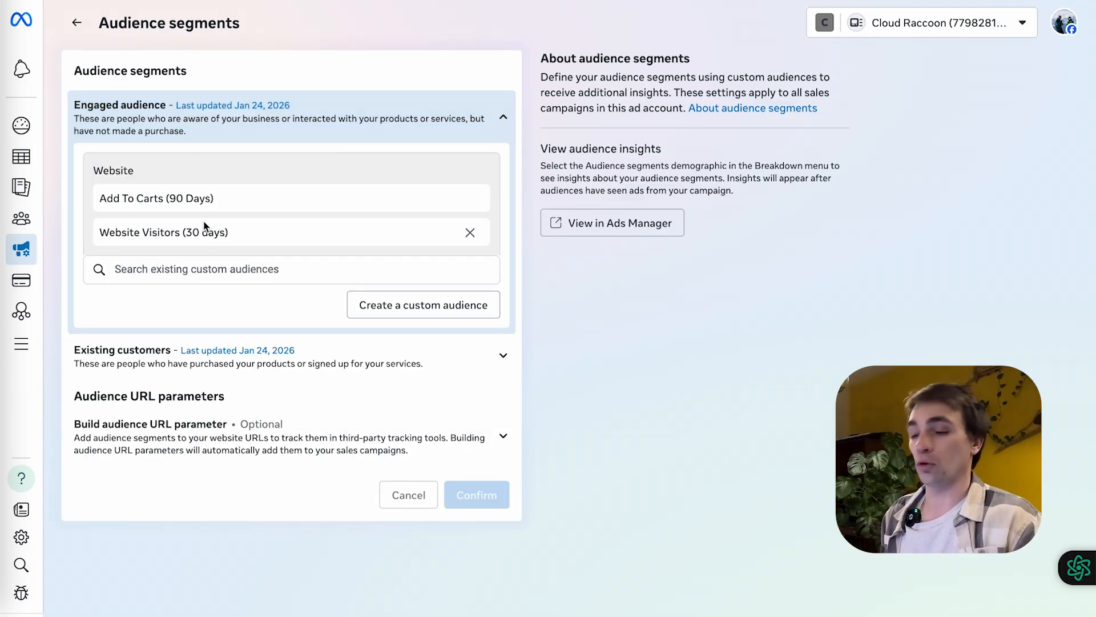
{"action": "left_click", "coordinate": [492, 117]}
{"action": "left_click", "coordinate": [77, 24]}
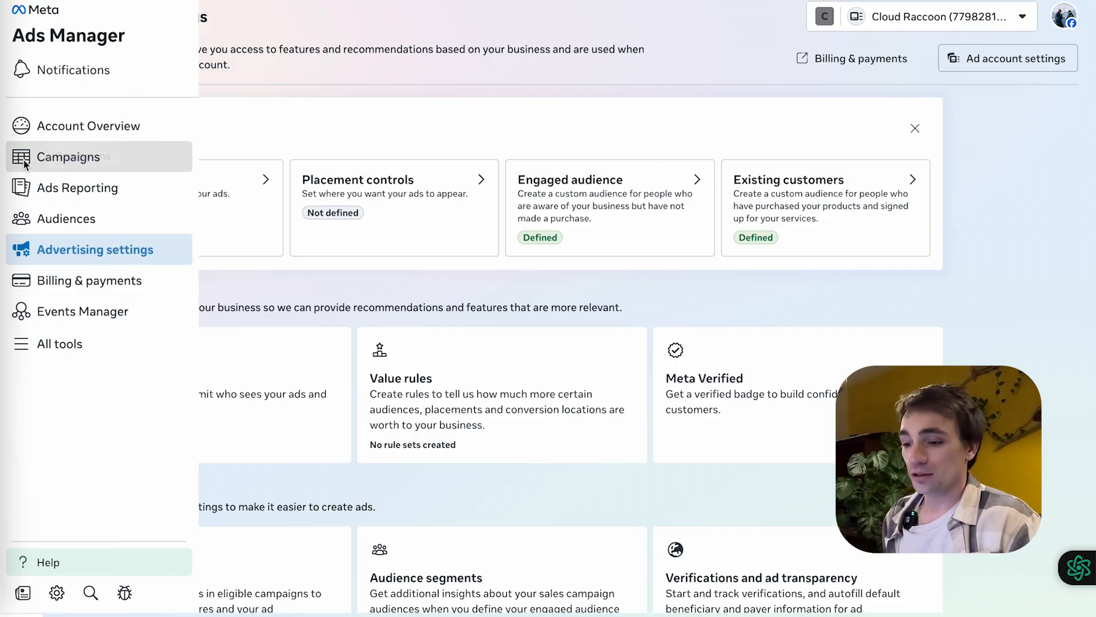
Create a new campaign with the Sales objective from the campaigns overview.
{"action": "left_click", "coordinate": [97, 156]}
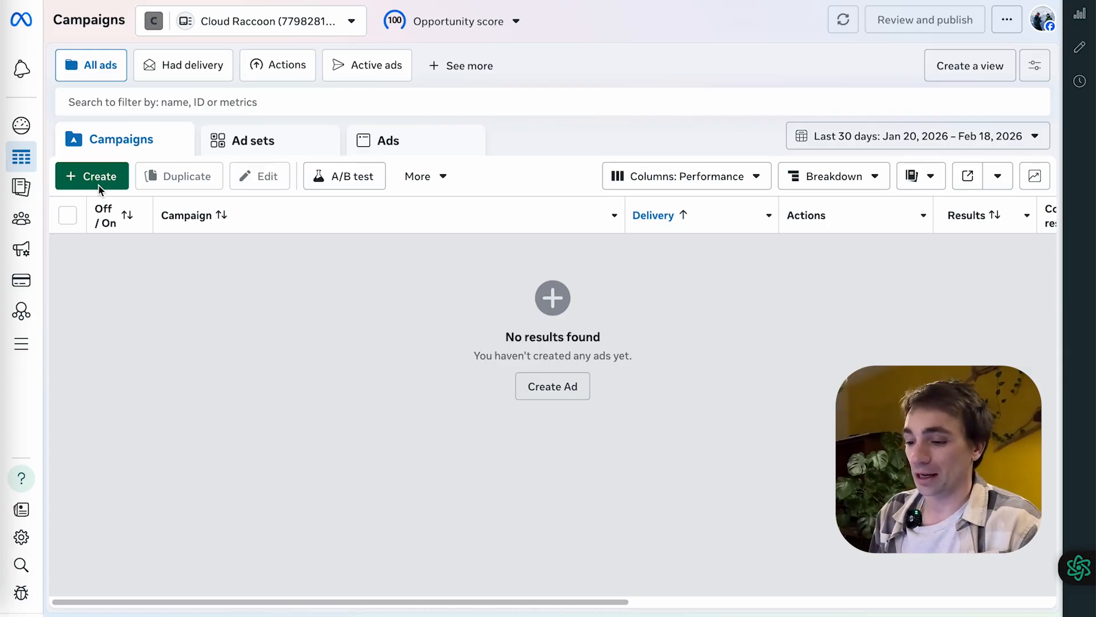
{"action": "left_click", "coordinate": [99, 184]}
{"action": "left_click", "coordinate": [342, 399]}
{"action": "left_click", "coordinate": [732, 572]}
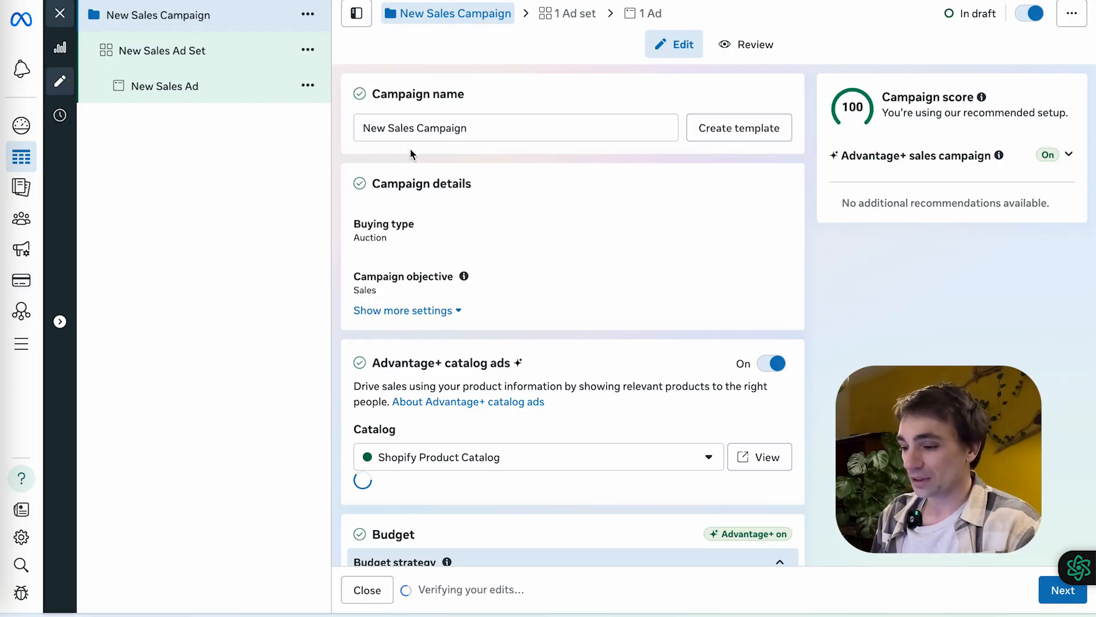
Rename the campaign as New_Customers_CBO.
{"action": "triple_click", "coordinate": [420, 127]}
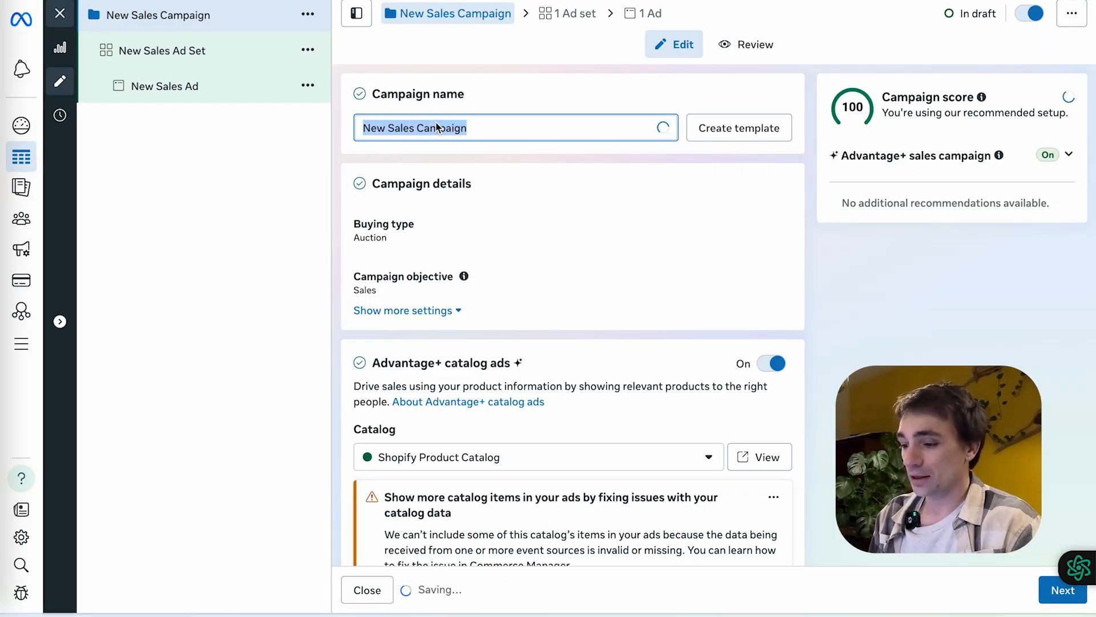
{"action": "type", "text": "New_Custromer"}
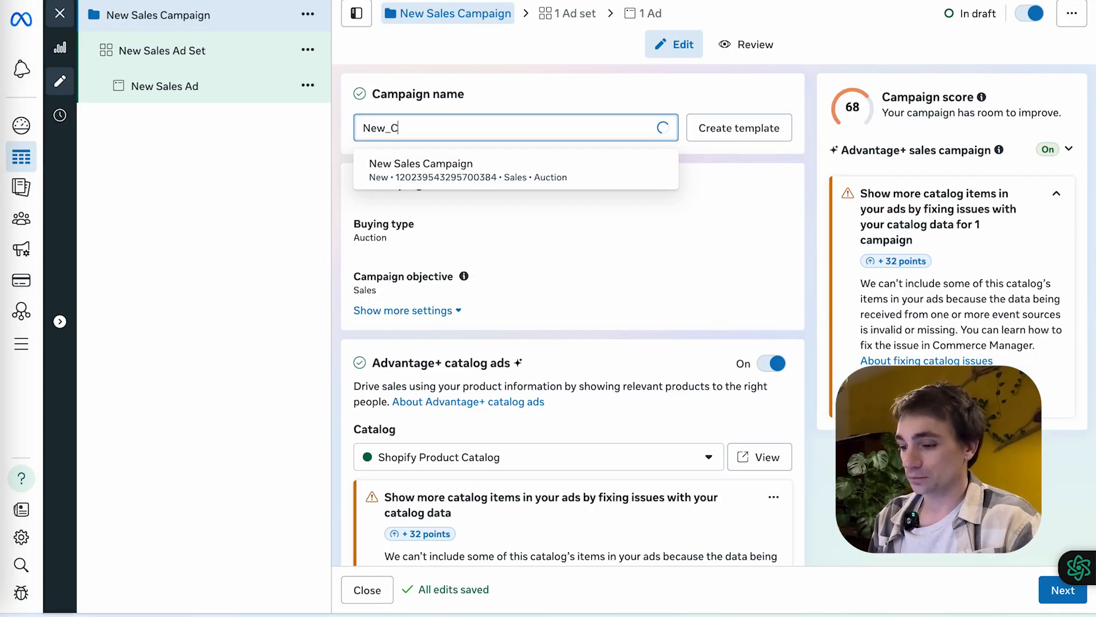
{"action": "key", "text": "BackSpace"}
{"action": "key", "text": "BackSpace"}
{"action": "key", "text": "BackSpace"}
{"action": "key", "text": "BackSpace"}
{"action": "key", "text": "BackSpace"}
{"action": "key", "text": "BackSpace"}
{"action": "type", "text": "tom"}
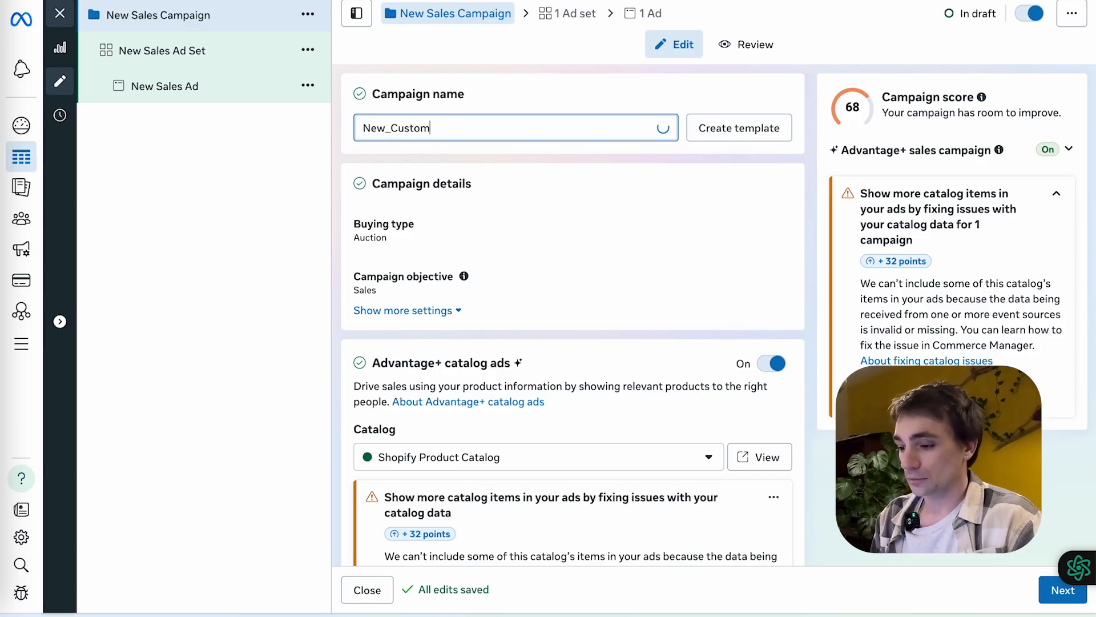
{"action": "type", "text": "ers_CBO"}
{"action": "left_click", "coordinate": [517, 85]}
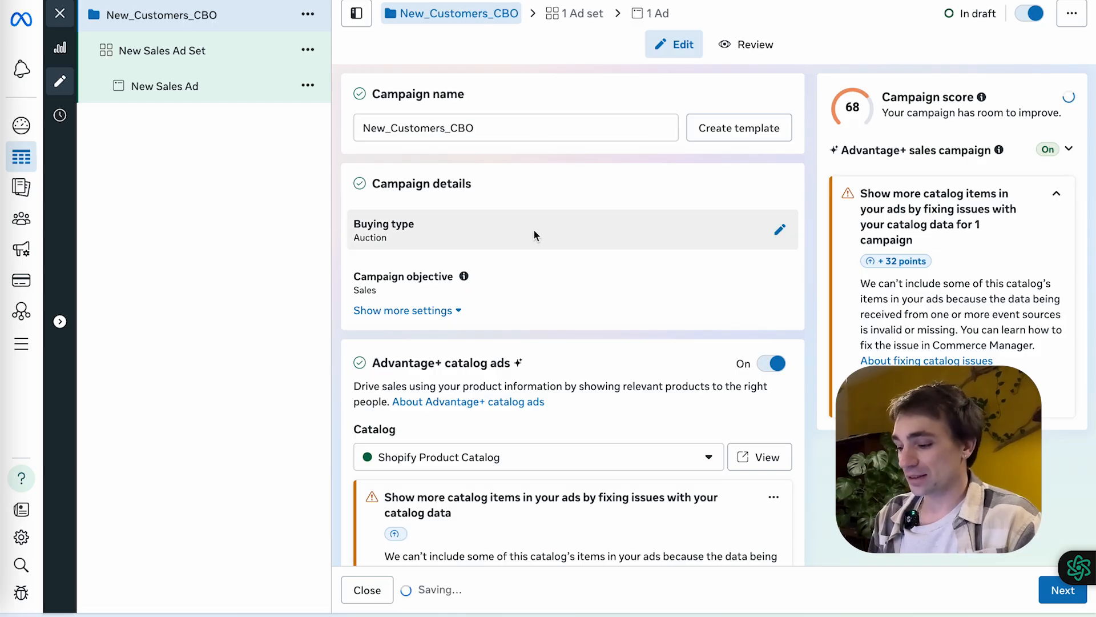
Turn off Advantage+ catalog ads for the campaign.
{"action": "scroll", "coordinate": [556, 230], "scroll_direction": "down", "scroll_amount": 4}
{"action": "left_click", "coordinate": [581, 232]}
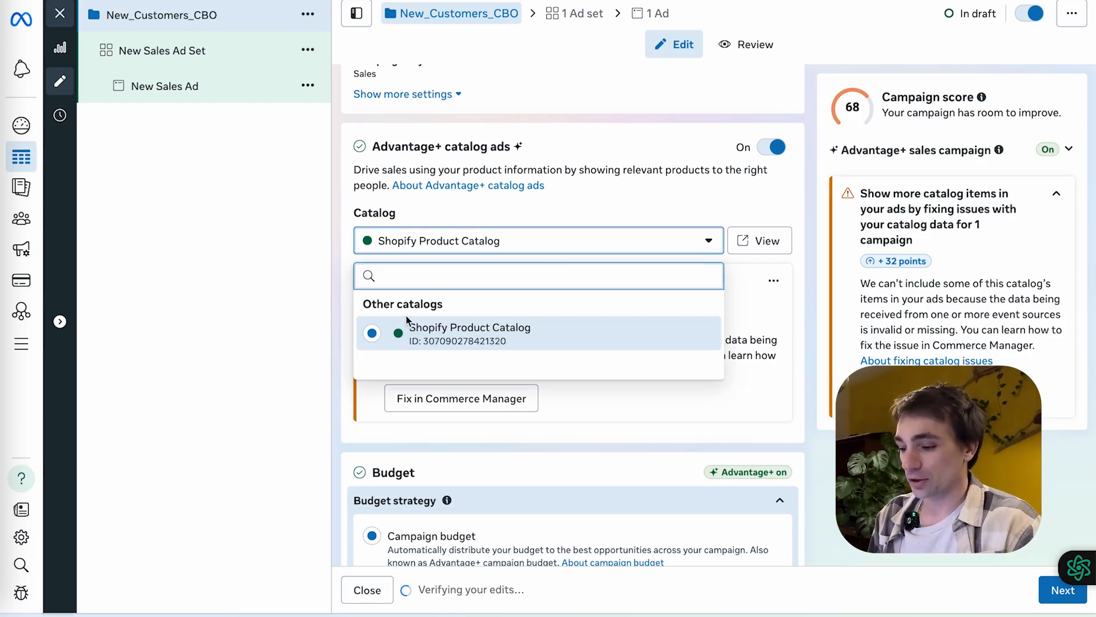
{"action": "left_click", "coordinate": [762, 172]}
{"action": "left_click", "coordinate": [772, 148]}
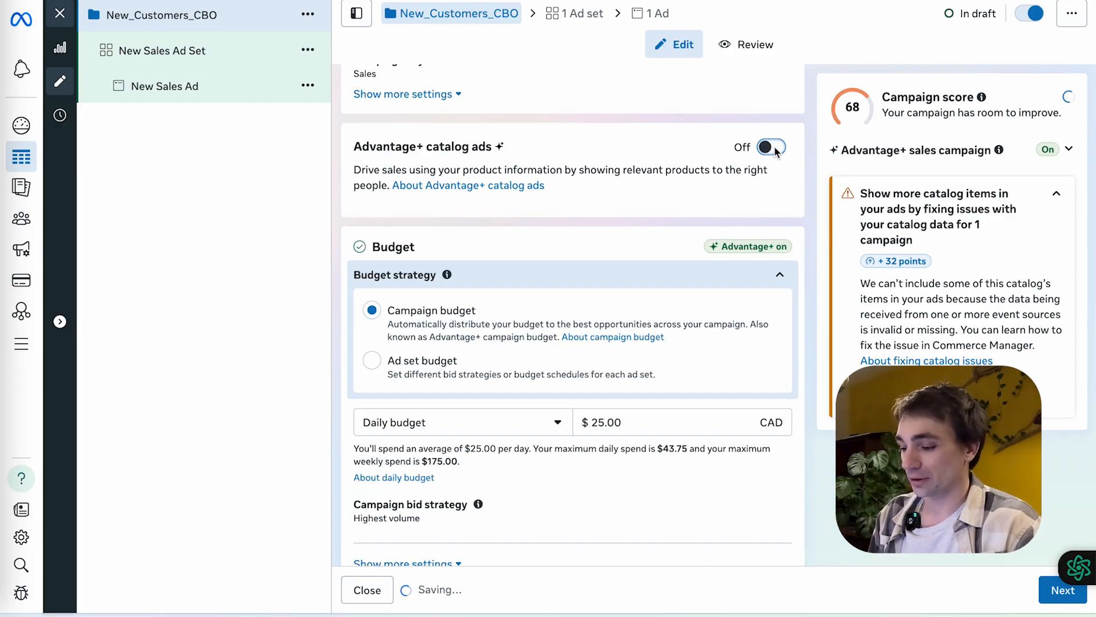
Set the campaign's daily budget to 850 CAD.
{"action": "scroll", "coordinate": [677, 224], "scroll_direction": "down", "scroll_amount": 2}
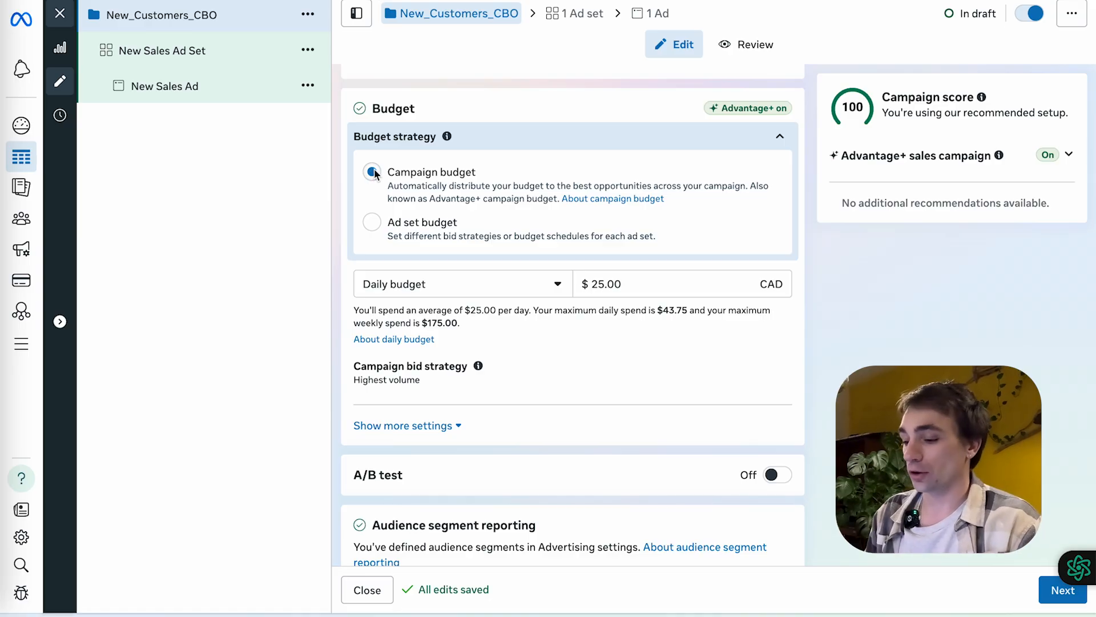
{"action": "left_click", "coordinate": [644, 286]}
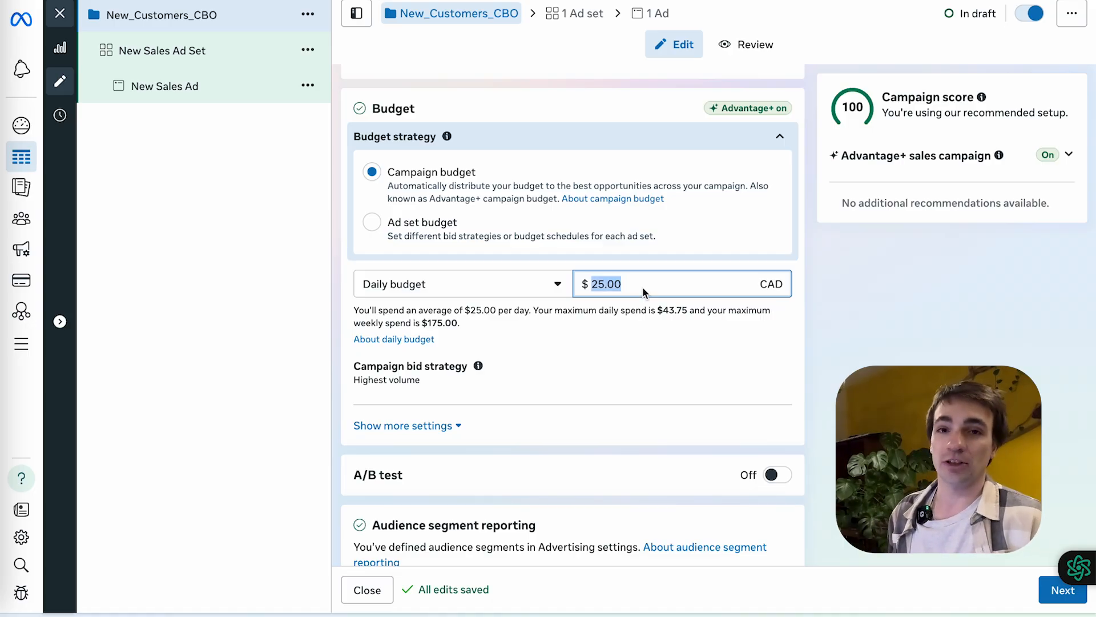
{"action": "type", "text": "850"}
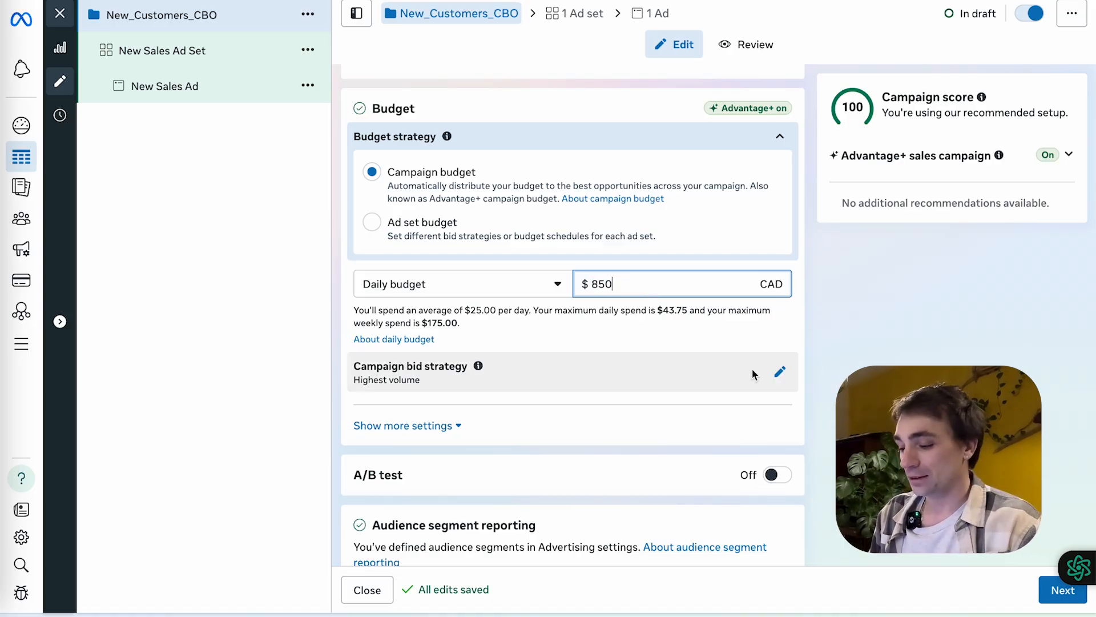
{"action": "scroll", "coordinate": [753, 374], "scroll_direction": "down", "scroll_amount": 5}
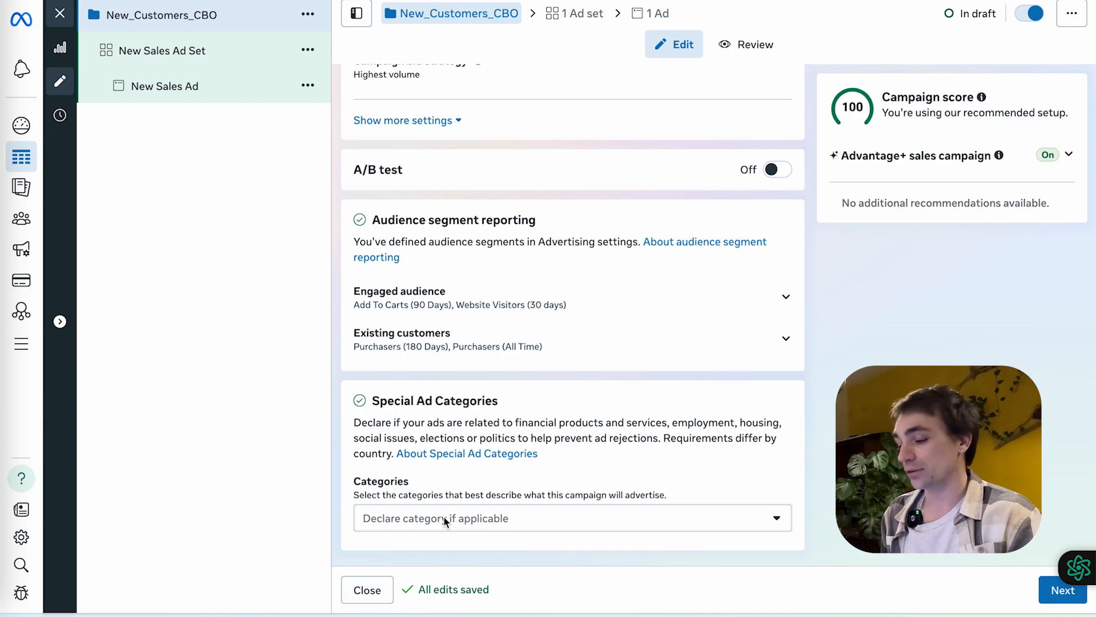
Continue to the campaign's ad set and rename it as Batch1.
{"action": "left_click", "coordinate": [1063, 590]}
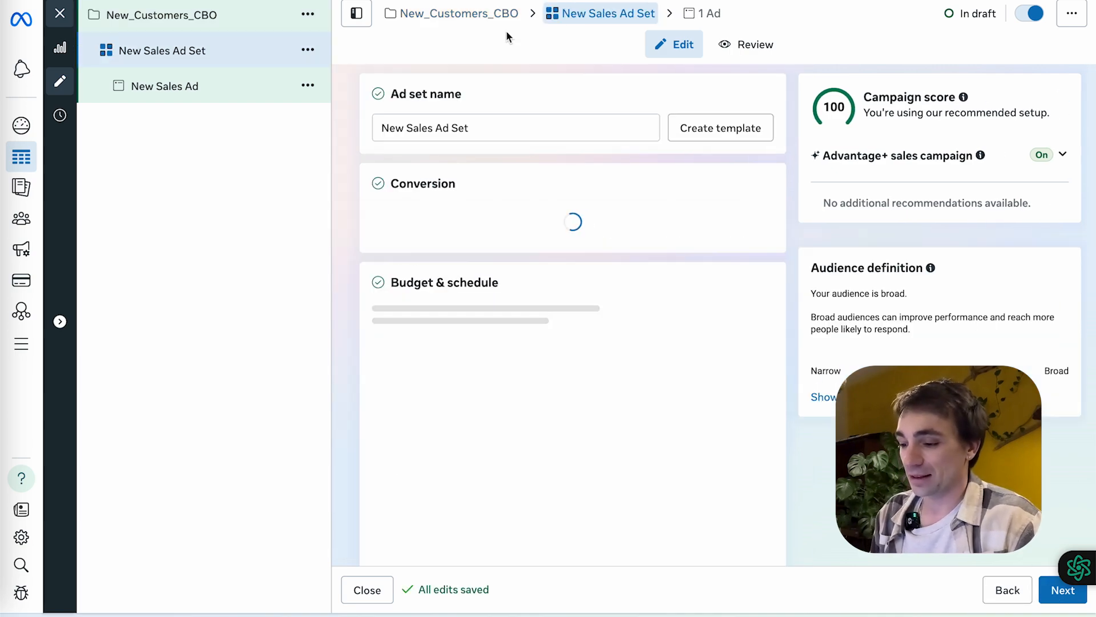
{"action": "left_click_drag", "start_coordinate": [485, 139], "coordinate": [308, 109]}
{"action": "left_click", "coordinate": [452, 127]}
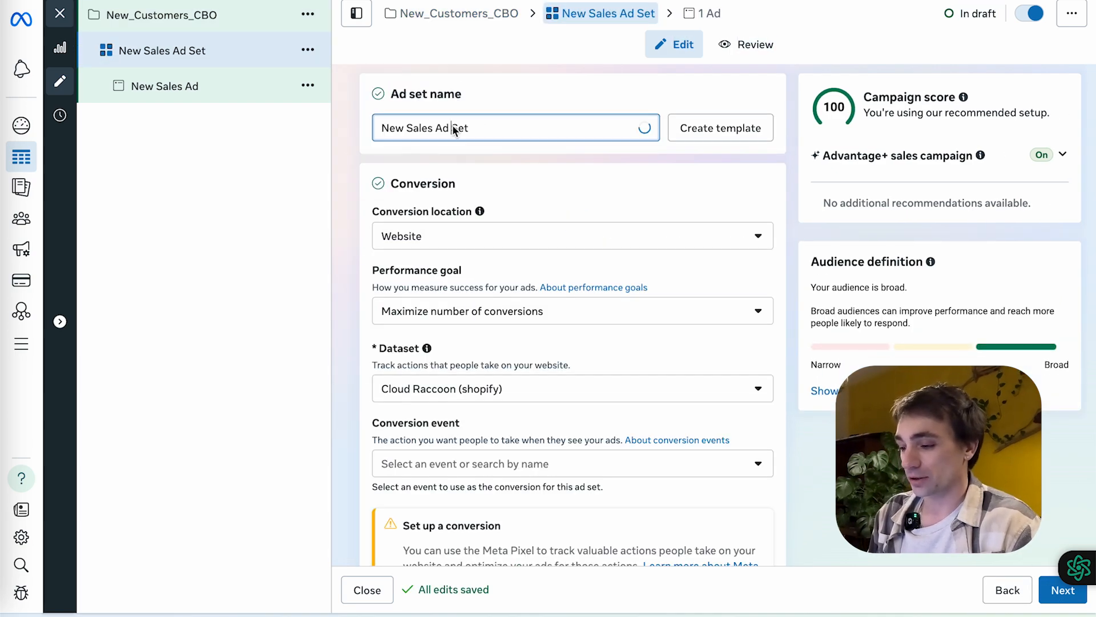
{"action": "key", "text": "super+a"}
{"action": "type", "text": "Batch1"}
{"action": "left_click", "coordinate": [539, 97]}
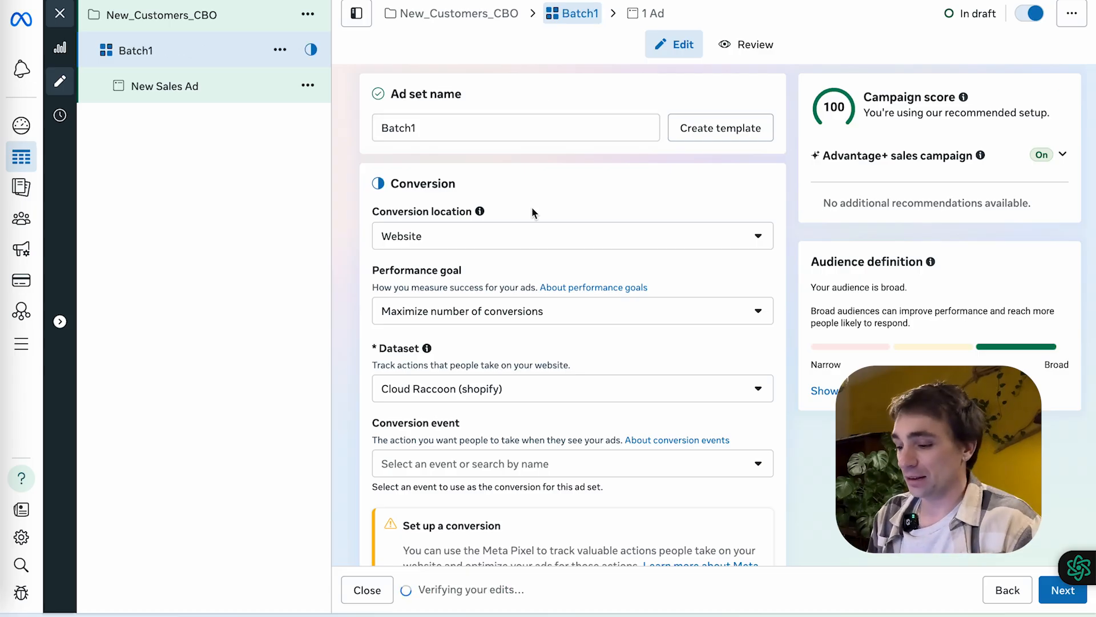
Choose Purchase as the ad set's conversion event.
{"action": "scroll", "coordinate": [456, 230], "scroll_direction": "down", "scroll_amount": 2}
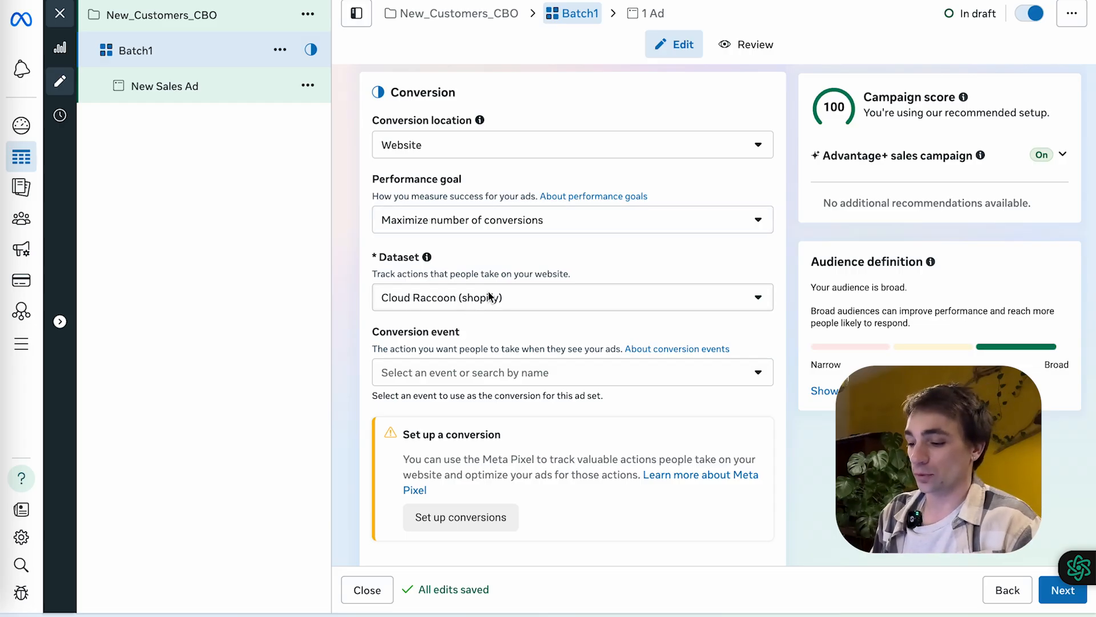
{"action": "scroll", "coordinate": [488, 294], "scroll_direction": "down", "scroll_amount": 3}
{"action": "left_click", "coordinate": [448, 224]}
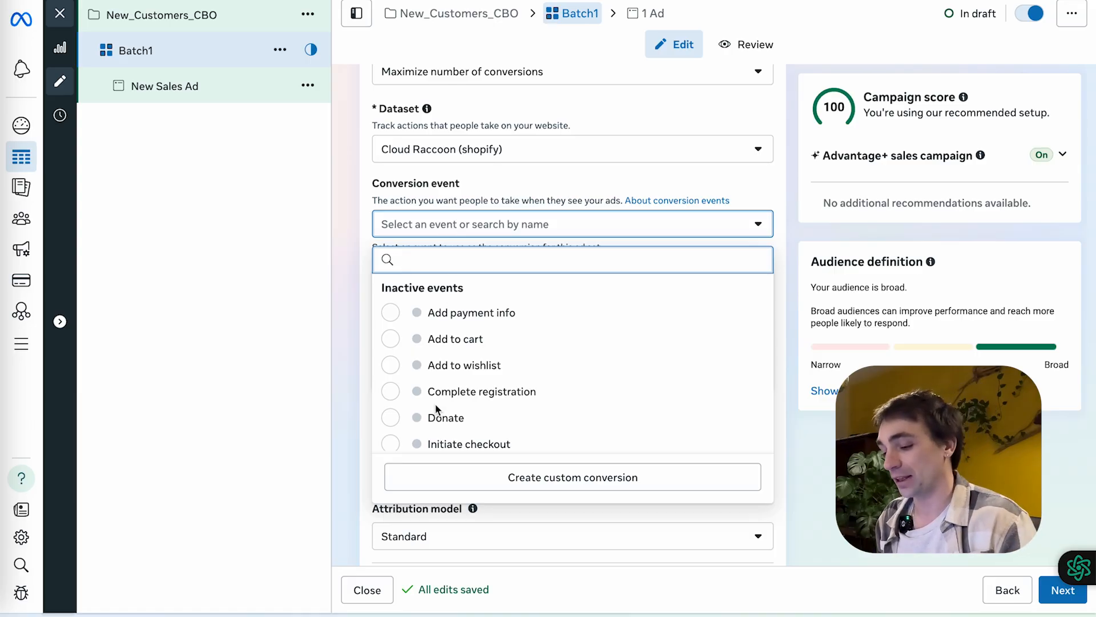
{"action": "scroll", "coordinate": [437, 413], "scroll_direction": "down", "scroll_amount": 2}
{"action": "left_click", "coordinate": [423, 394]}
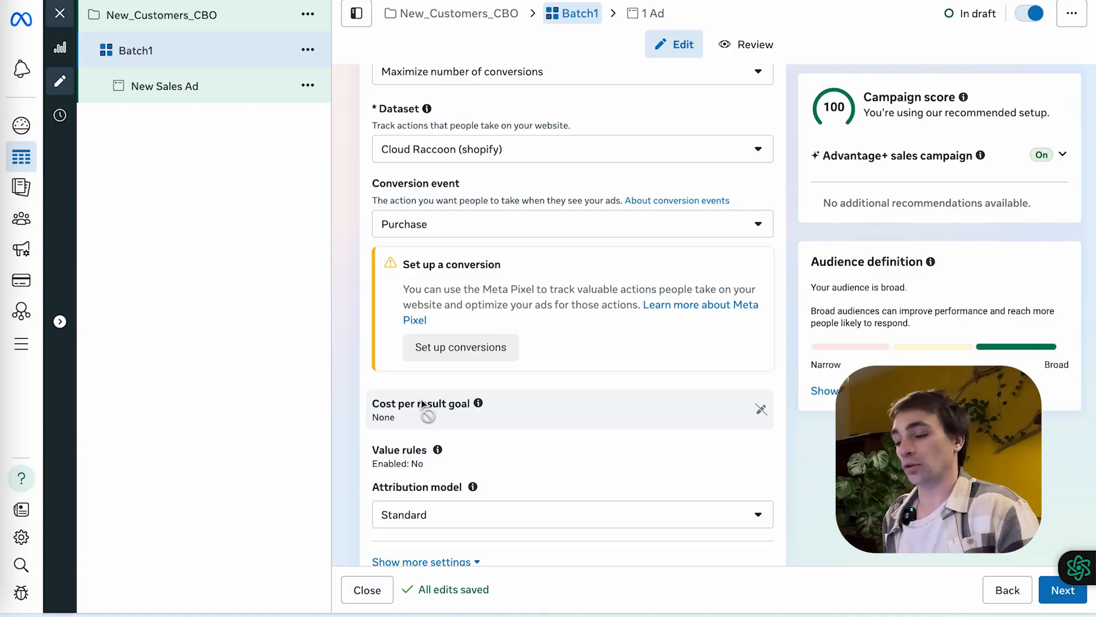
Add the United States to the included locations in the ad set's audience controls.
{"action": "scroll", "coordinate": [434, 399], "scroll_direction": "down", "scroll_amount": 2}
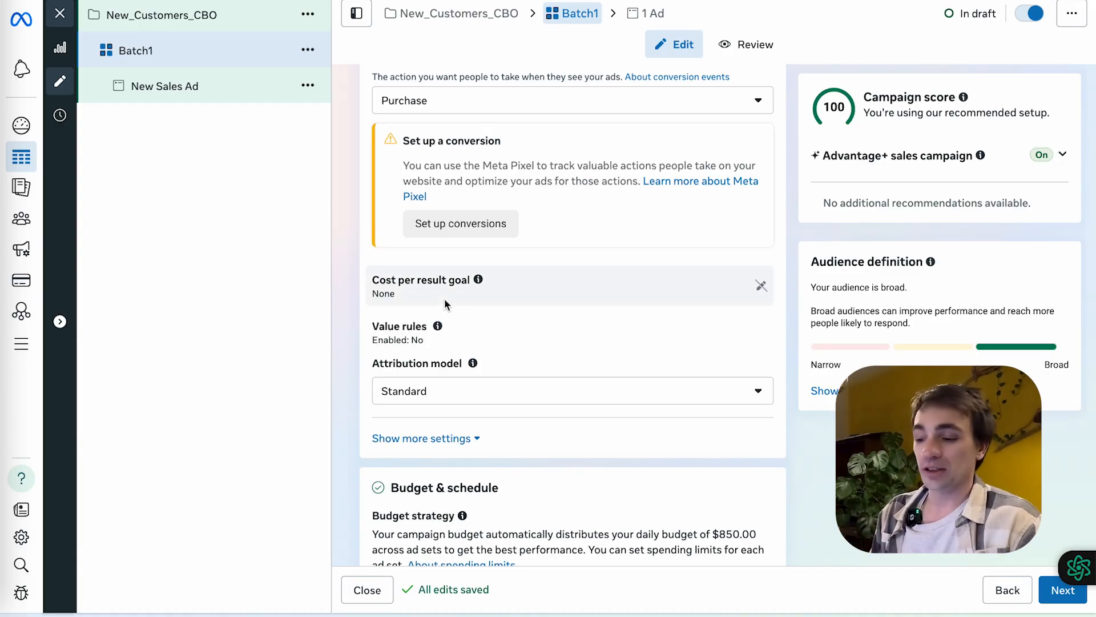
{"action": "mouse_move", "coordinate": [444, 292]}
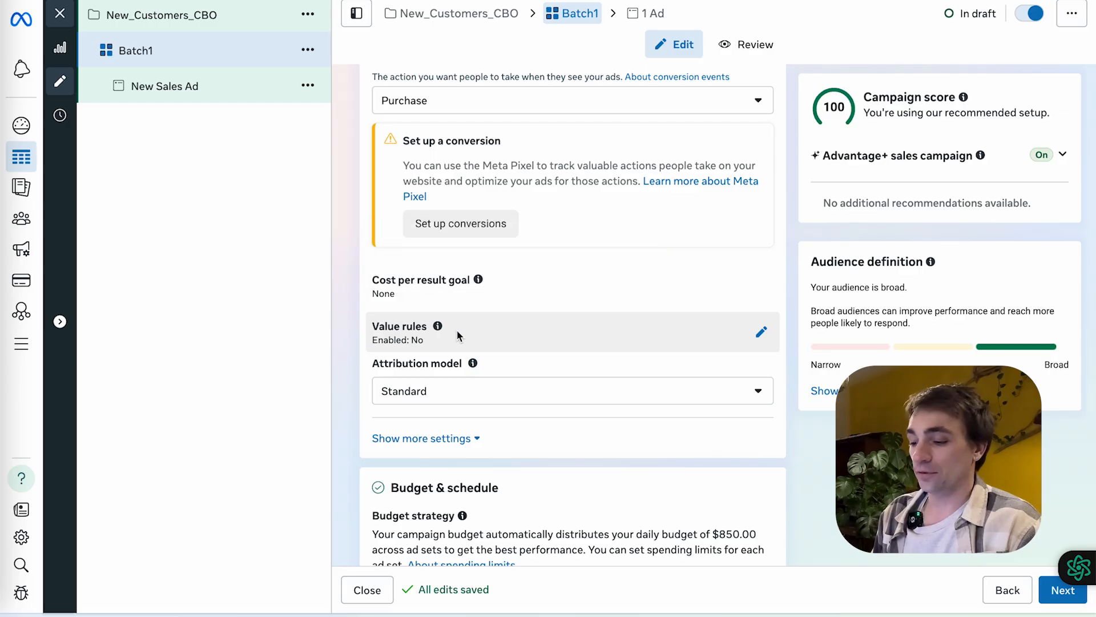
{"action": "scroll", "coordinate": [483, 327], "scroll_direction": "down", "scroll_amount": 2}
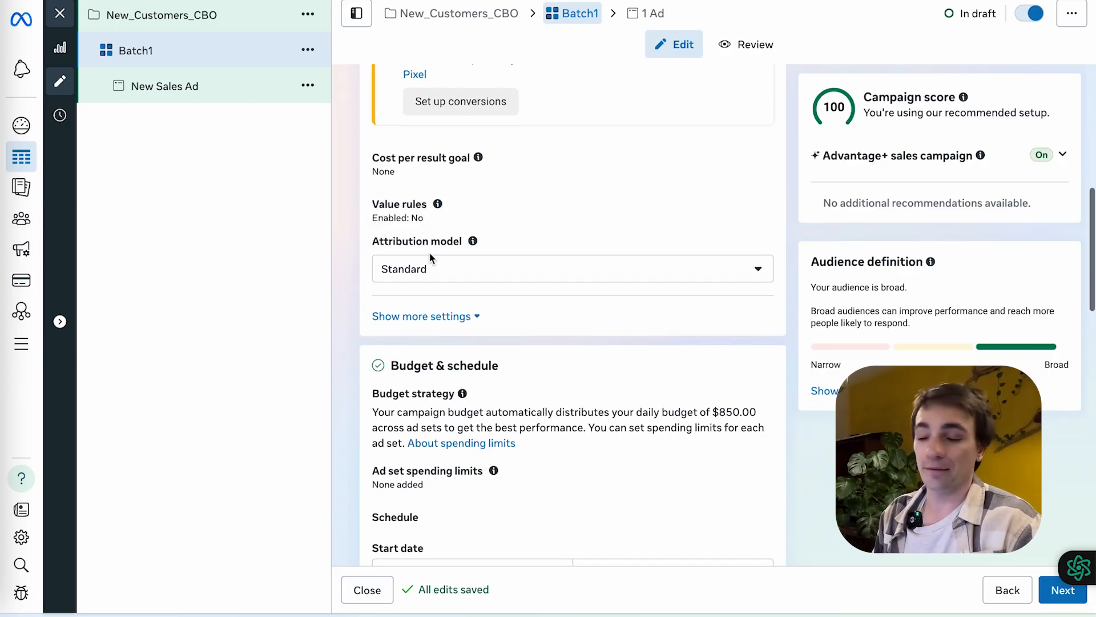
{"action": "scroll", "coordinate": [505, 309], "scroll_direction": "down", "scroll_amount": 4}
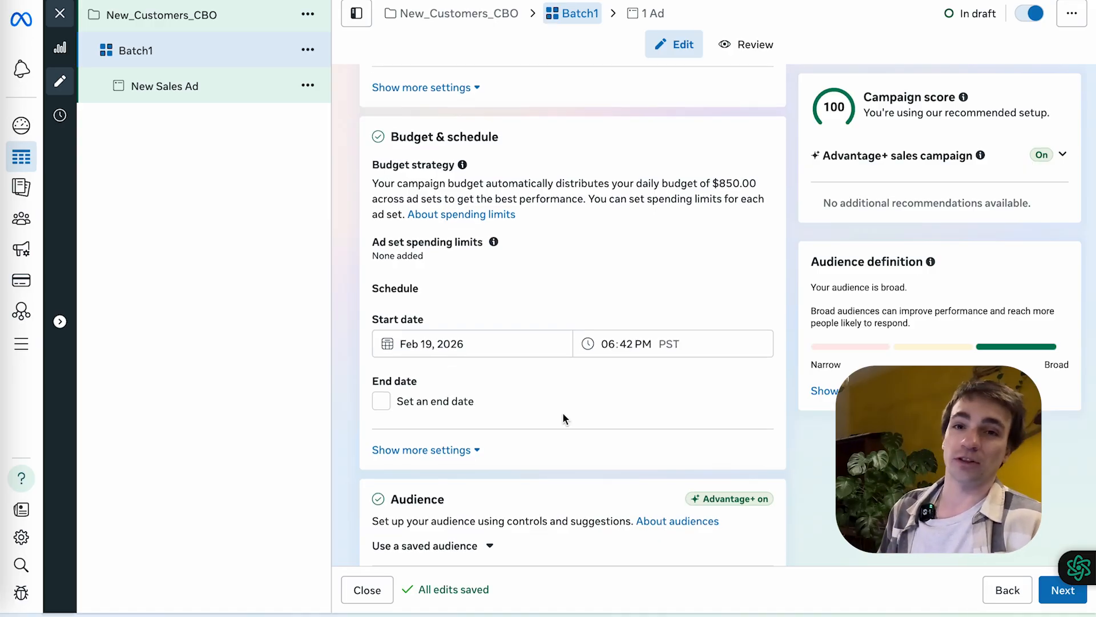
{"action": "scroll", "coordinate": [563, 413], "scroll_direction": "down", "scroll_amount": 7}
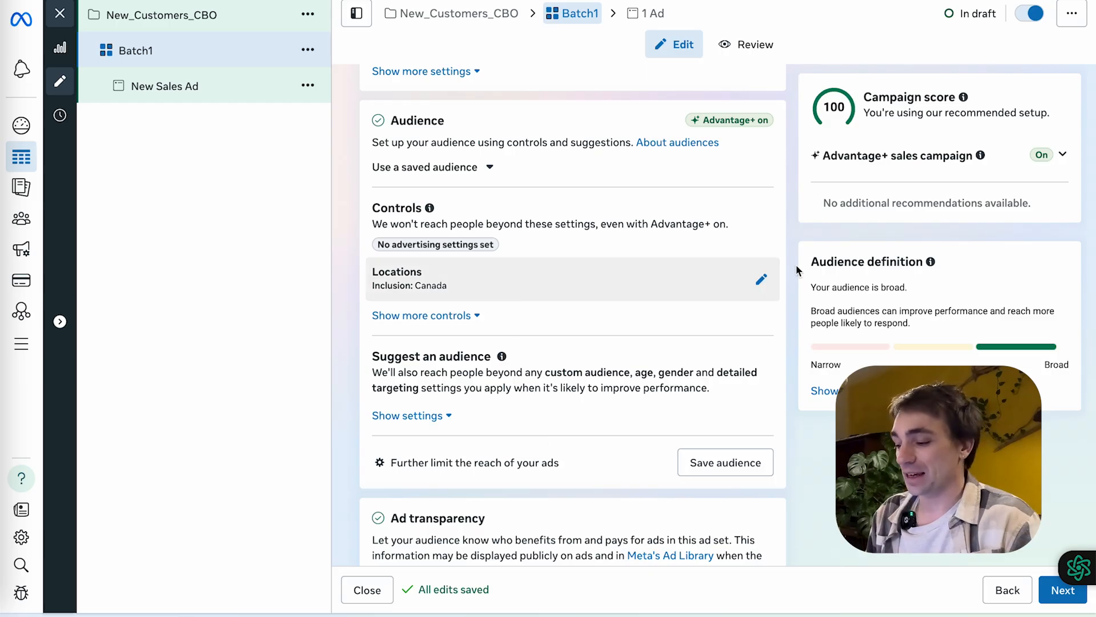
{"action": "left_click", "coordinate": [760, 287]}
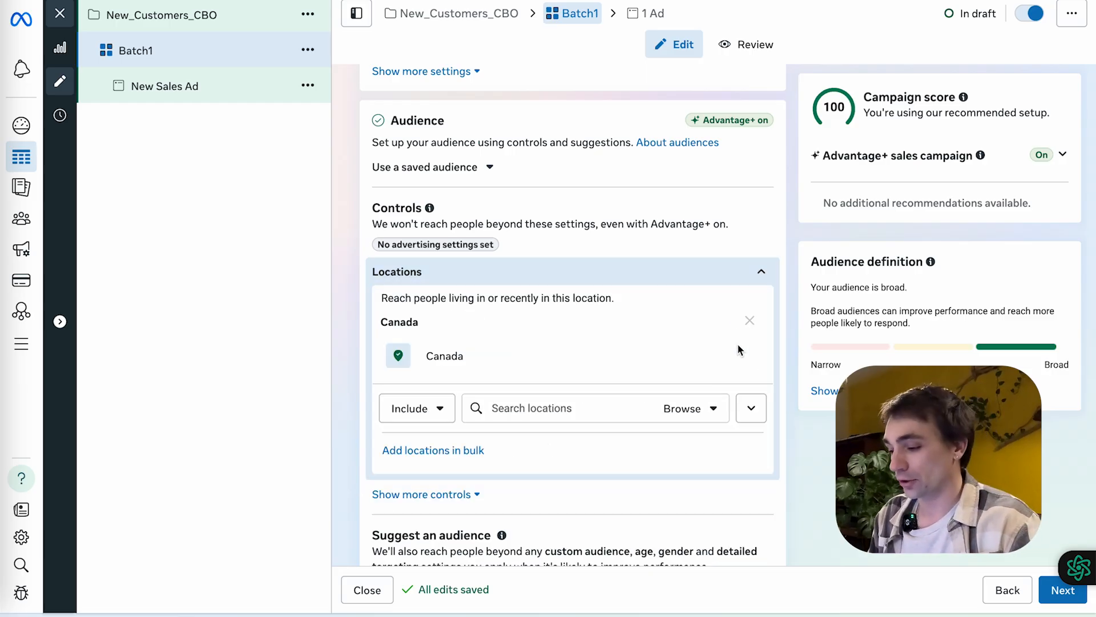
{"action": "left_click", "coordinate": [750, 407]}
{"action": "left_click", "coordinate": [508, 408]}
{"action": "type", "text": "univt"}
{"action": "key", "text": "BackSpace"}
{"action": "key", "text": "BackSpace"}
{"action": "type", "text": "ted"}
{"action": "left_click", "coordinate": [508, 438]}
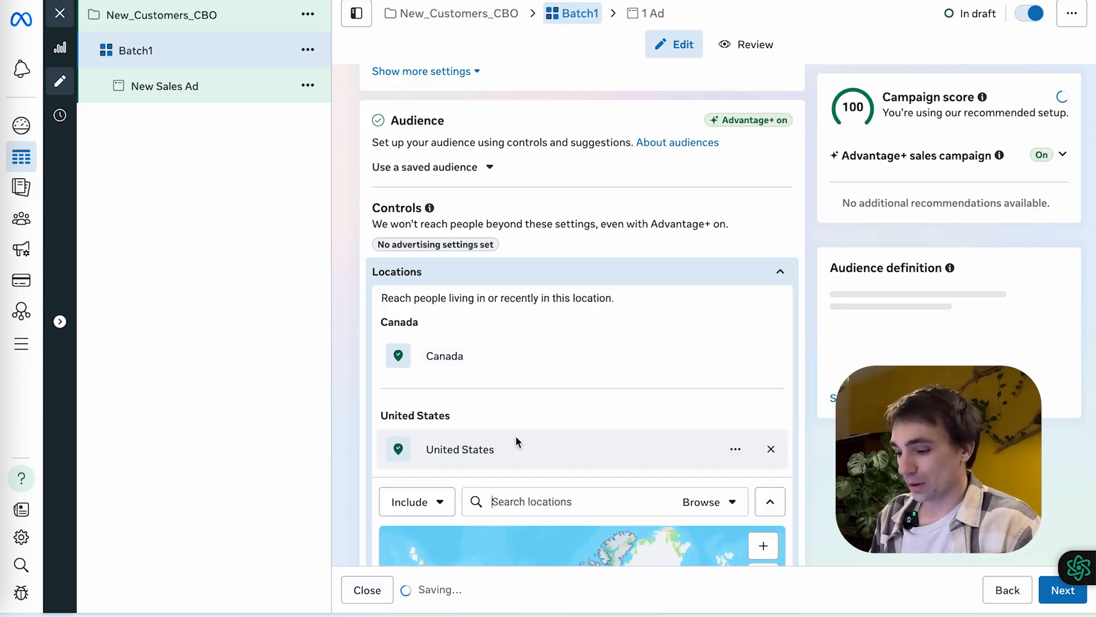
Remove Canada from the ad set's audience locations and collapse the location settings.
{"action": "left_click", "coordinate": [745, 355]}
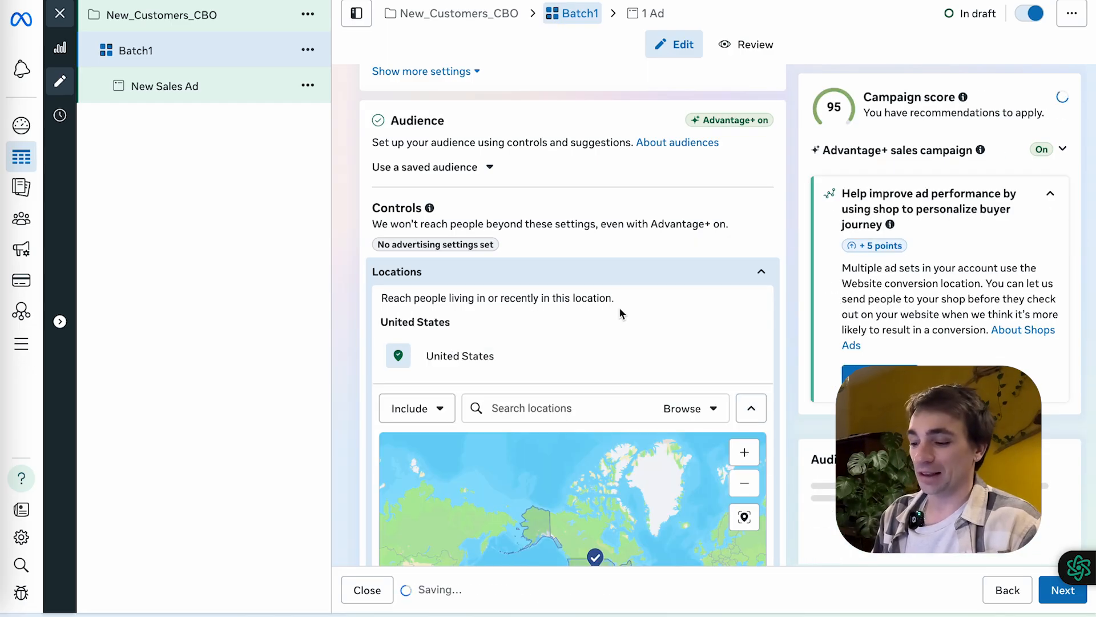
{"action": "left_click", "coordinate": [759, 269]}
{"action": "scroll", "coordinate": [756, 266], "scroll_direction": "down", "scroll_amount": 5}
{"action": "scroll", "coordinate": [756, 266], "scroll_direction": "up", "scroll_amount": 2}
{"action": "scroll", "coordinate": [489, 278], "scroll_direction": "up", "scroll_amount": 1}
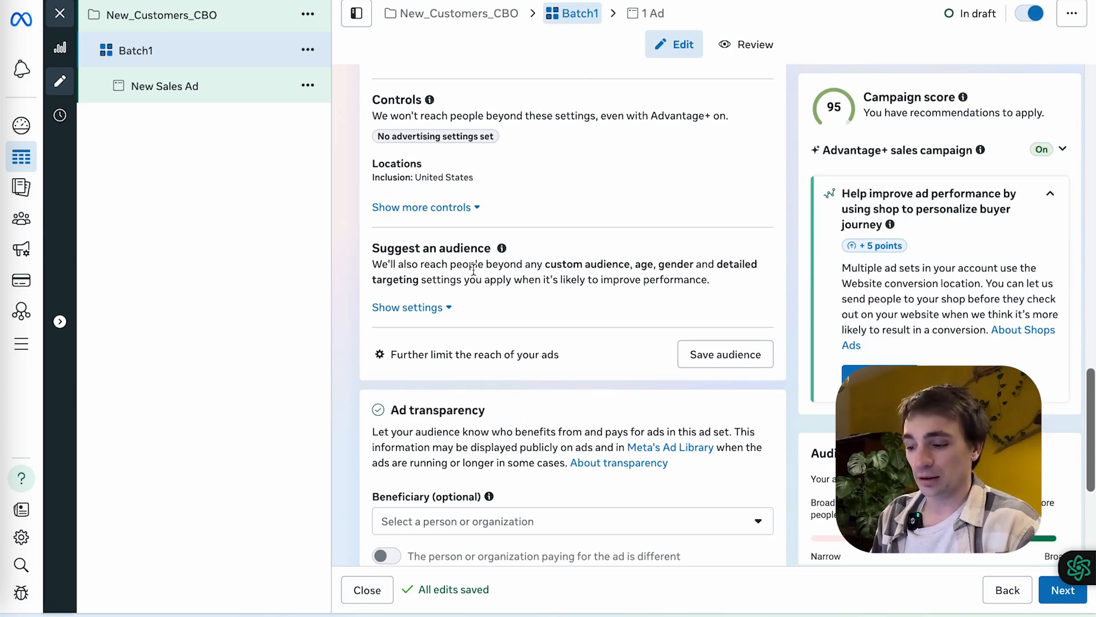
Switch the ad set's audience setup to further limit the reach of the ads.
{"action": "left_click", "coordinate": [446, 347]}
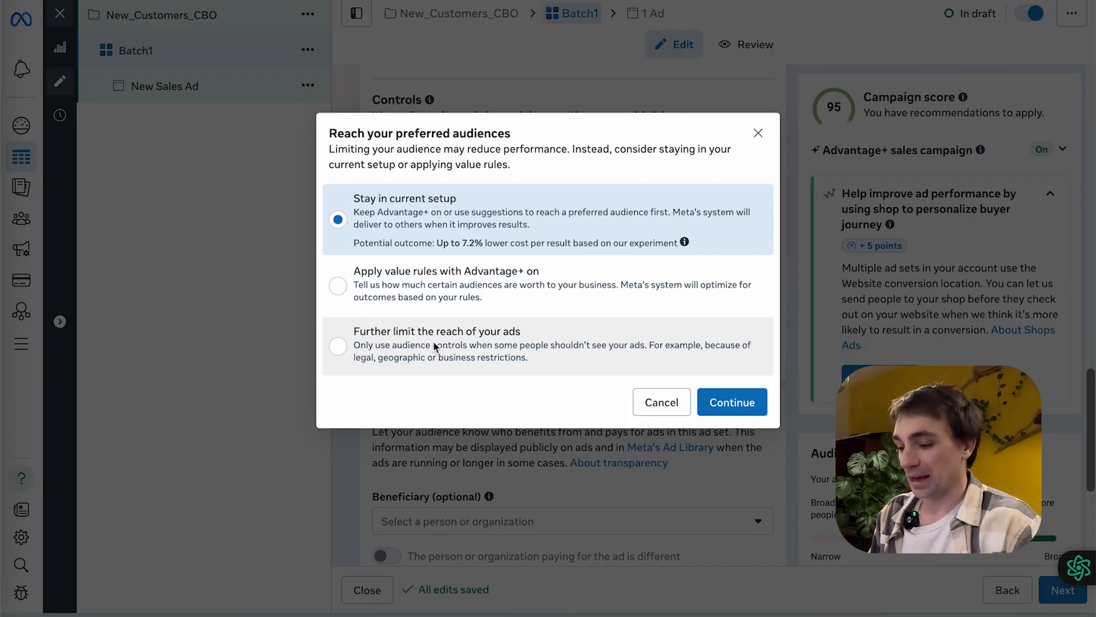
{"action": "left_click", "coordinate": [361, 337]}
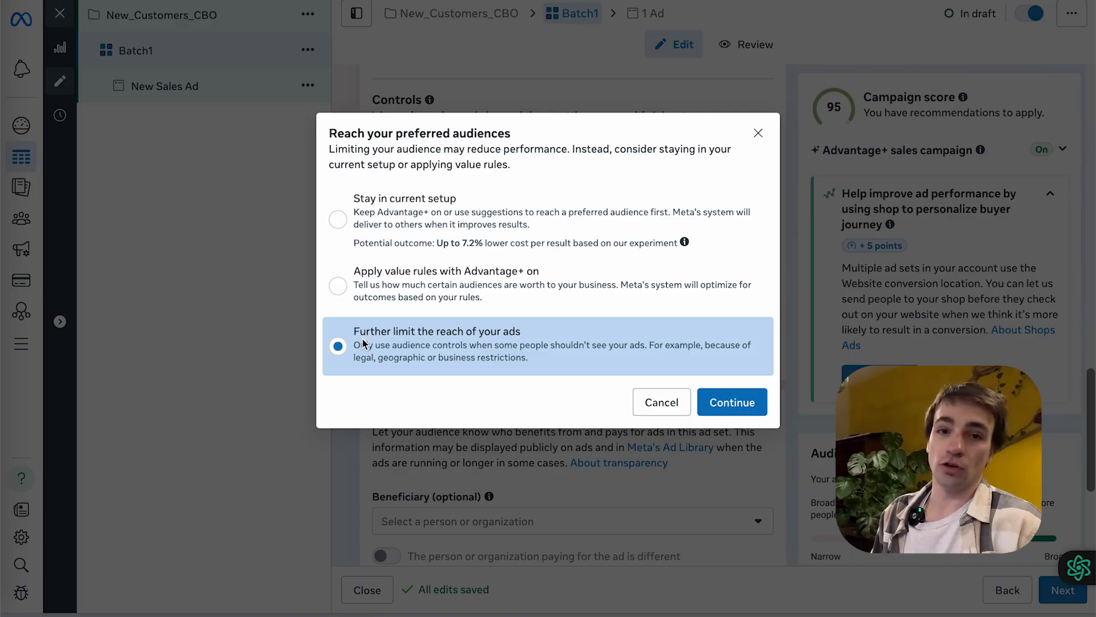
{"action": "left_click", "coordinate": [731, 401]}
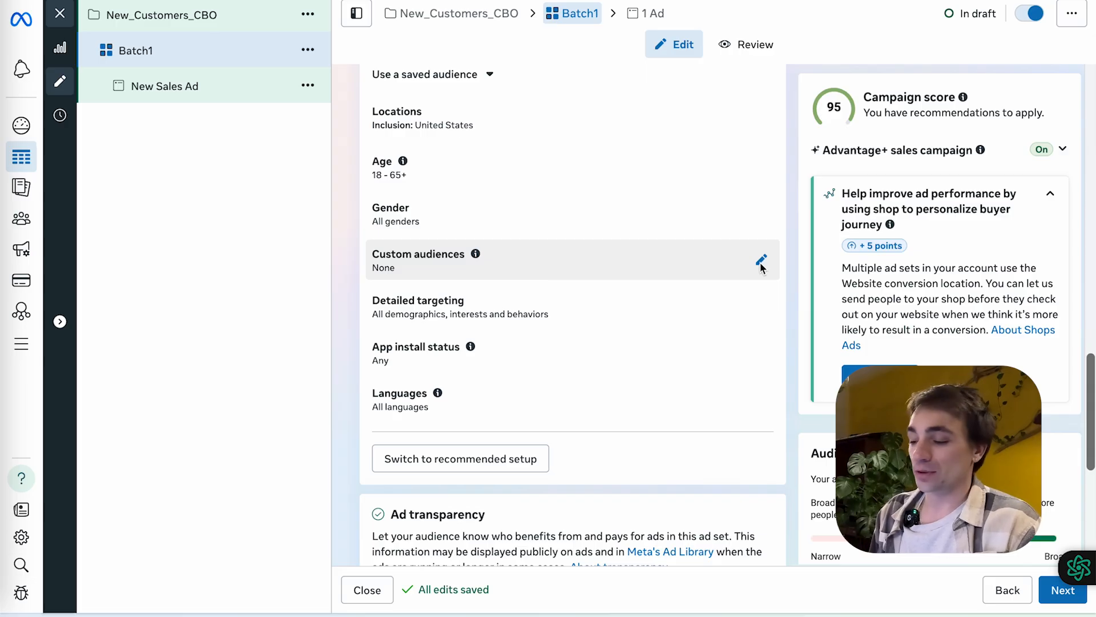
Exclude the Purchasers (All Time) and Purchasers (180 Days) custom audiences from the ad set.
{"action": "left_click", "coordinate": [761, 261]}
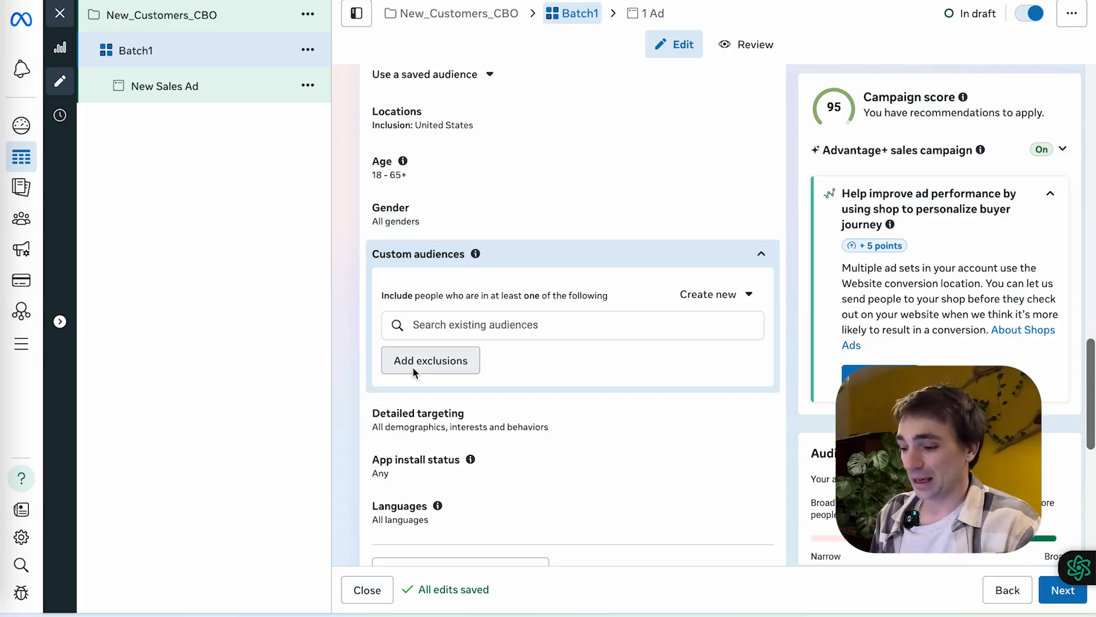
{"action": "left_click", "coordinate": [413, 366]}
{"action": "left_click", "coordinate": [433, 382]}
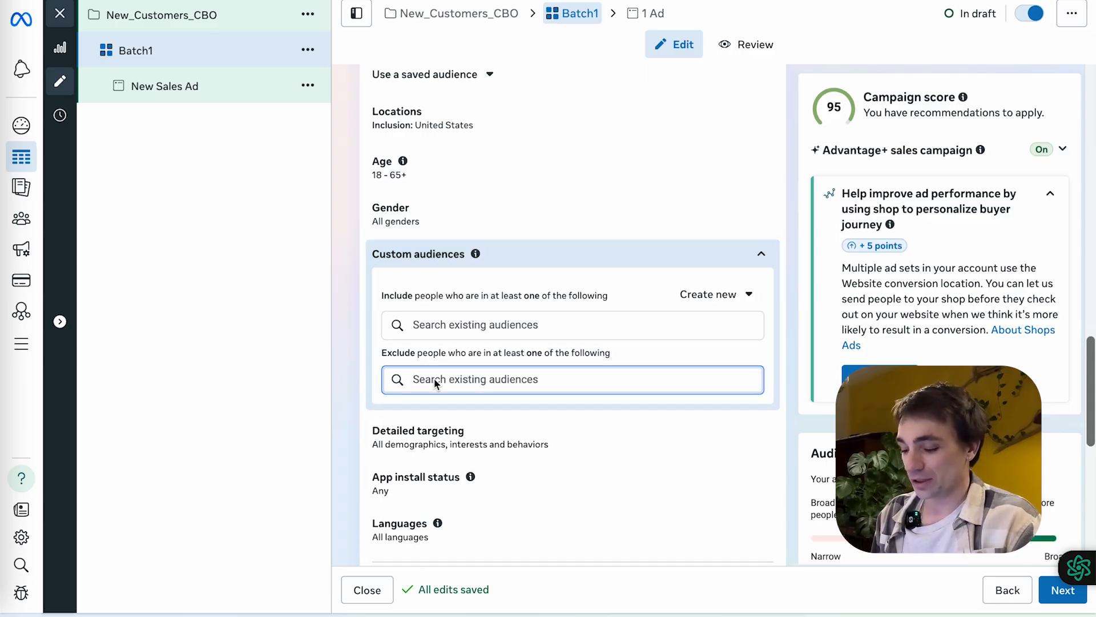
{"action": "type", "text": "purcha"}
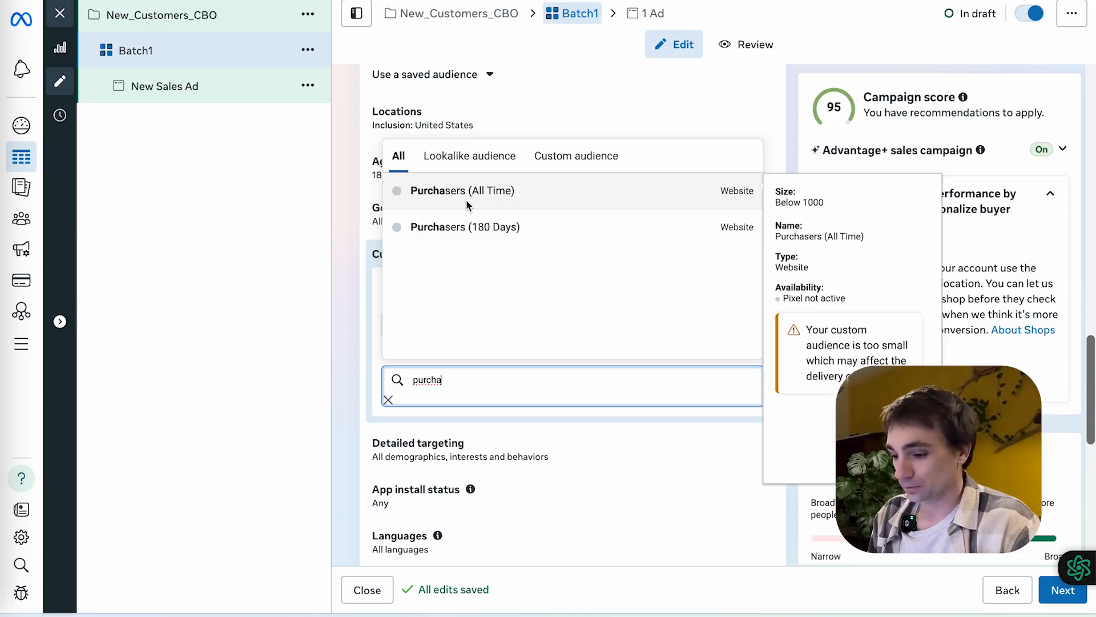
{"action": "left_click", "coordinate": [467, 201]}
{"action": "left_click", "coordinate": [463, 358]}
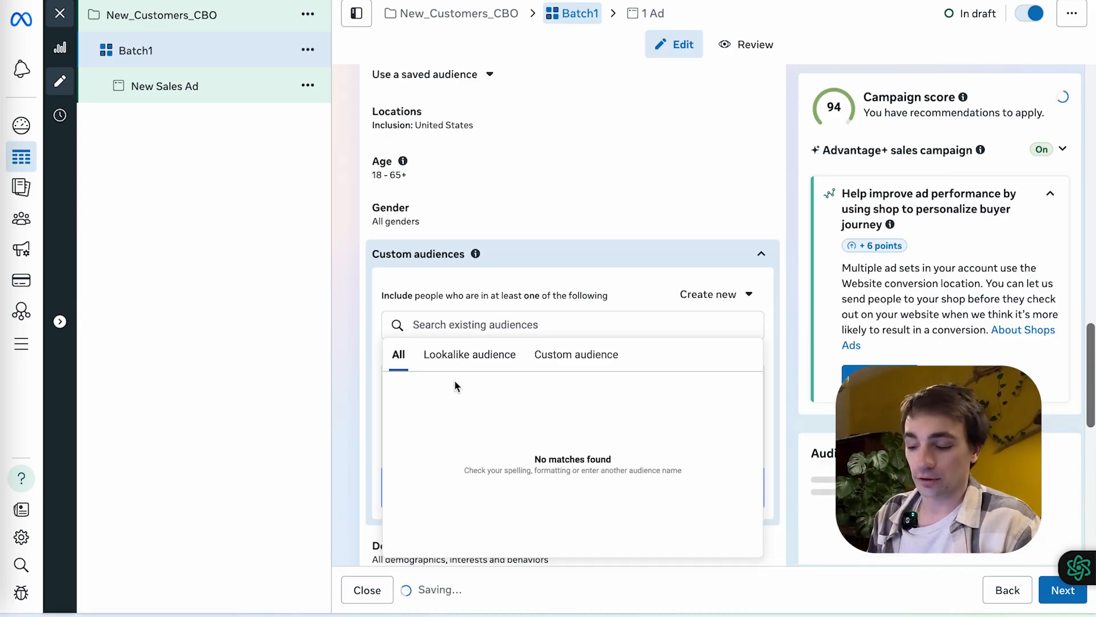
Include the Add To Carts (90 Days) and Website Visitors (30 days) custom audiences and turn off their use as a suggestion.
{"action": "left_click", "coordinate": [461, 326]}
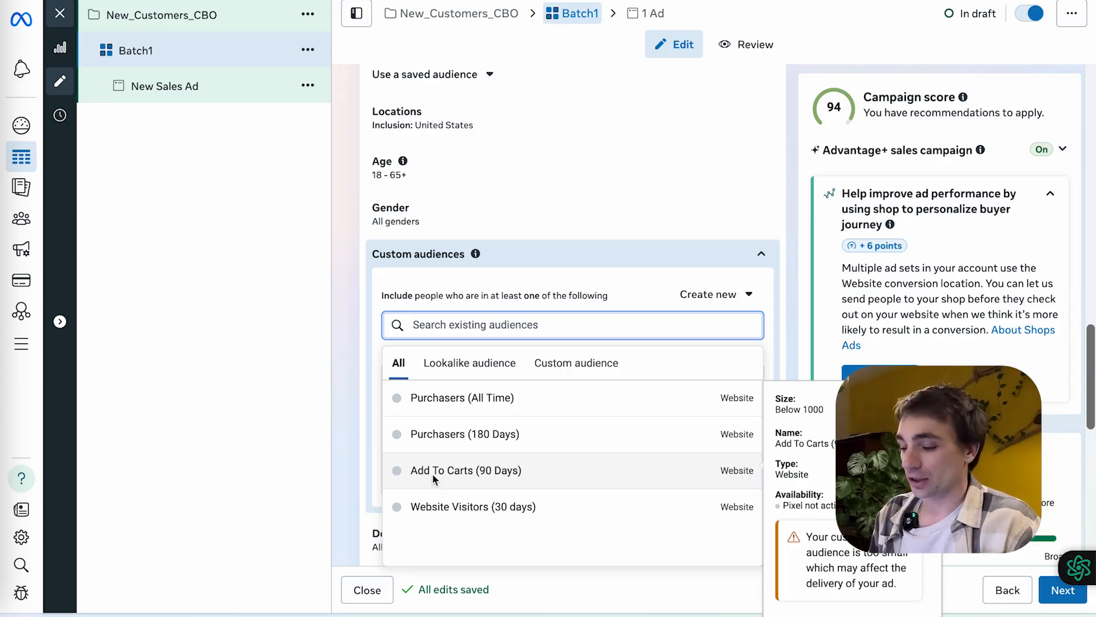
{"action": "left_click", "coordinate": [433, 474]}
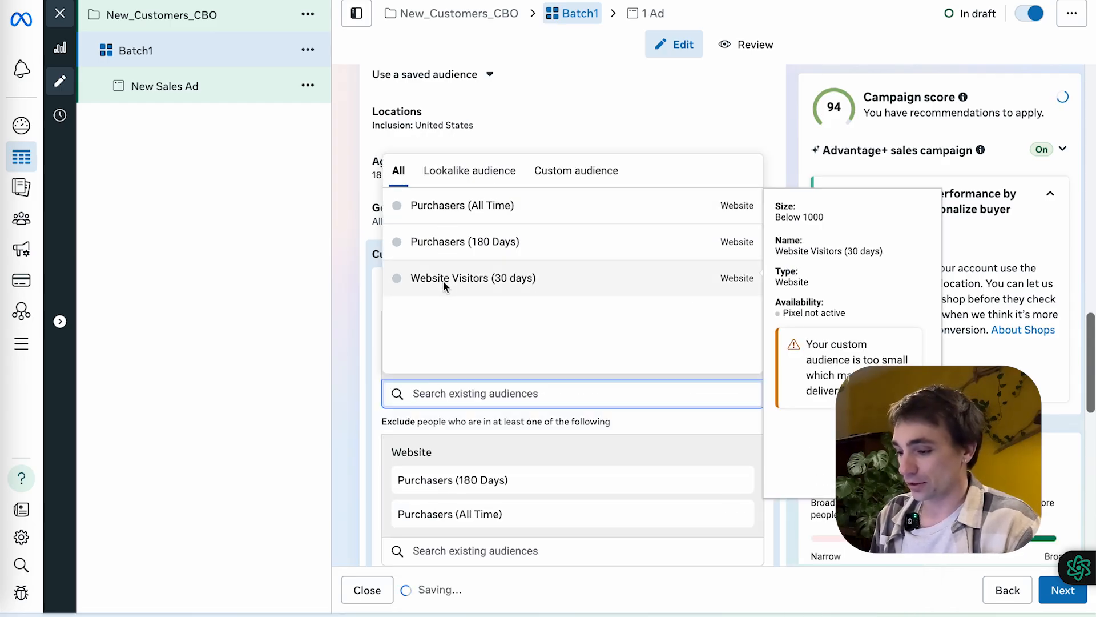
{"action": "left_click", "coordinate": [444, 280]}
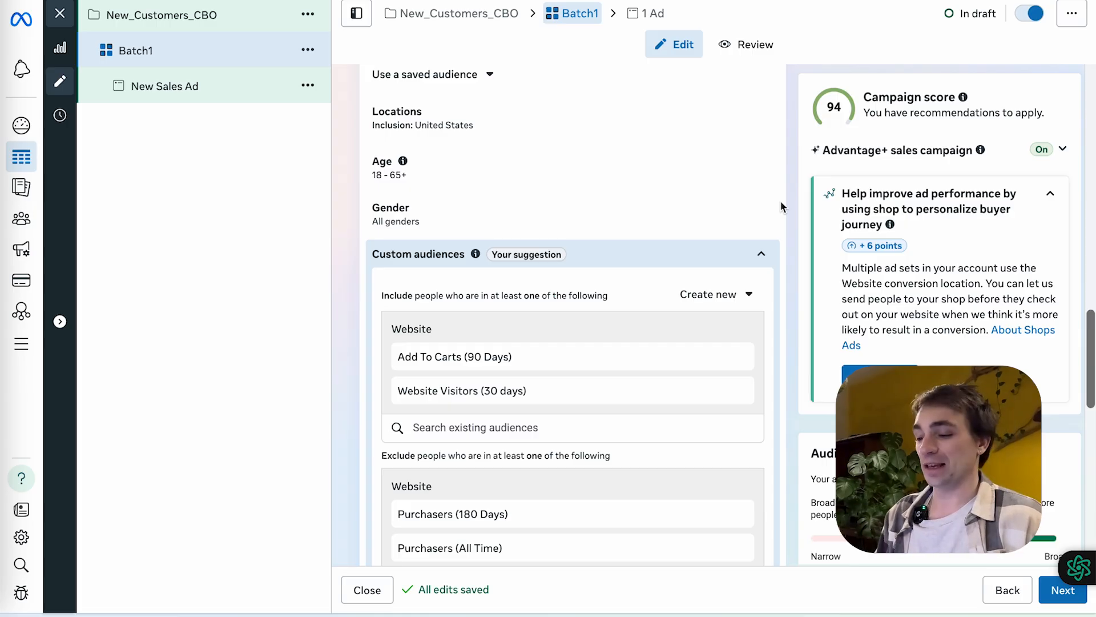
{"action": "scroll", "coordinate": [773, 268], "scroll_direction": "down", "scroll_amount": 2}
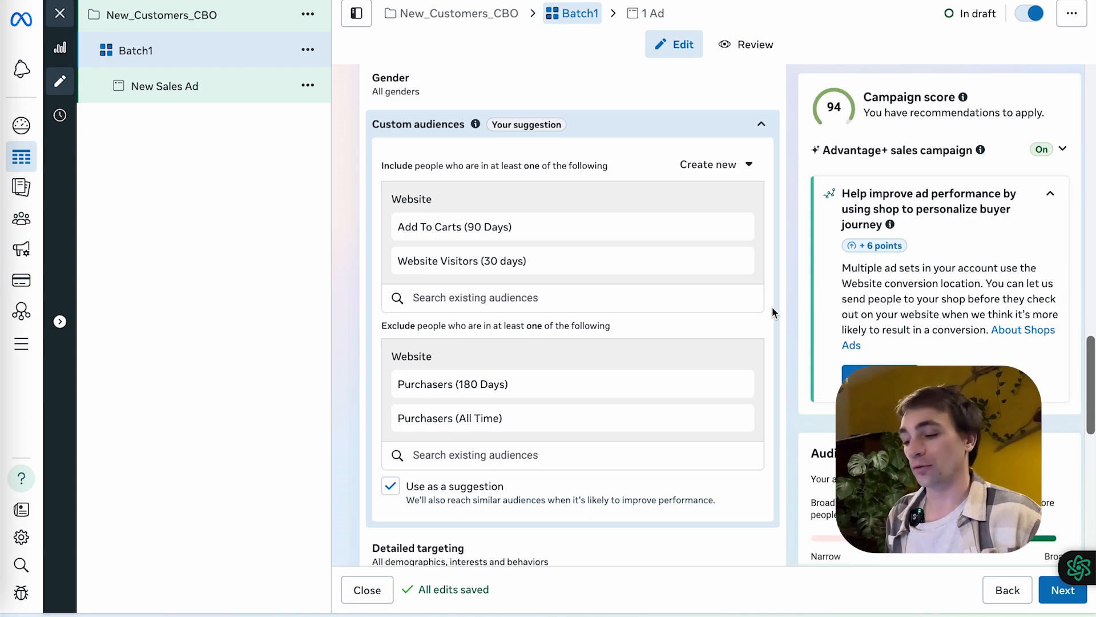
{"action": "left_click", "coordinate": [391, 487]}
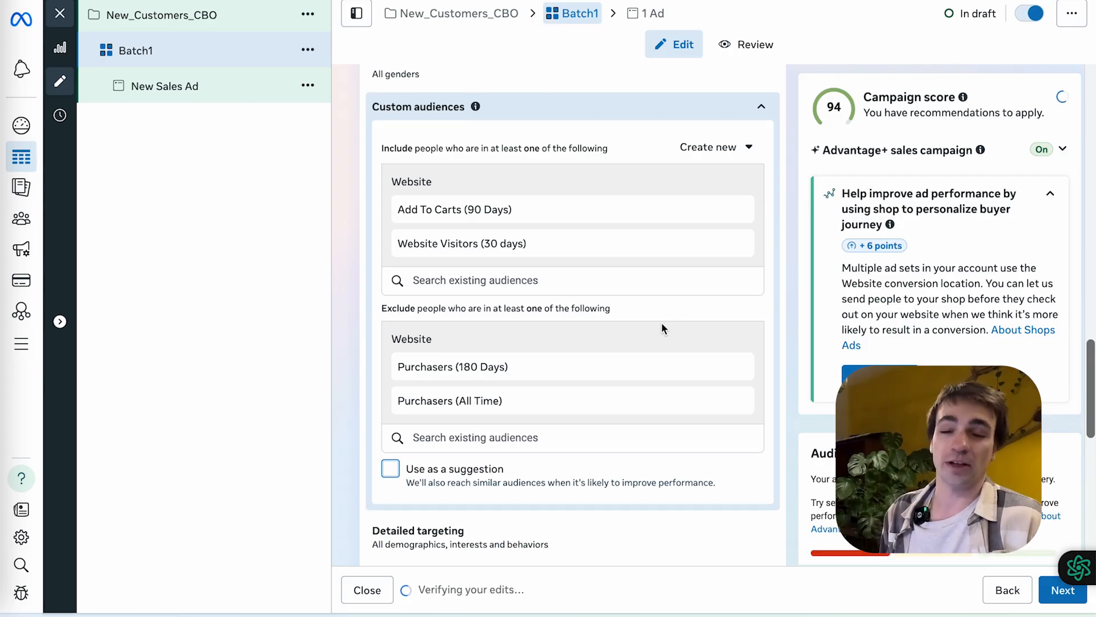
Rename the Batch1 ad set's New Sales Ad as Ad1.
{"action": "scroll", "coordinate": [661, 322], "scroll_direction": "down", "scroll_amount": 1}
{"action": "scroll", "coordinate": [661, 322], "scroll_direction": "down", "scroll_amount": 10}
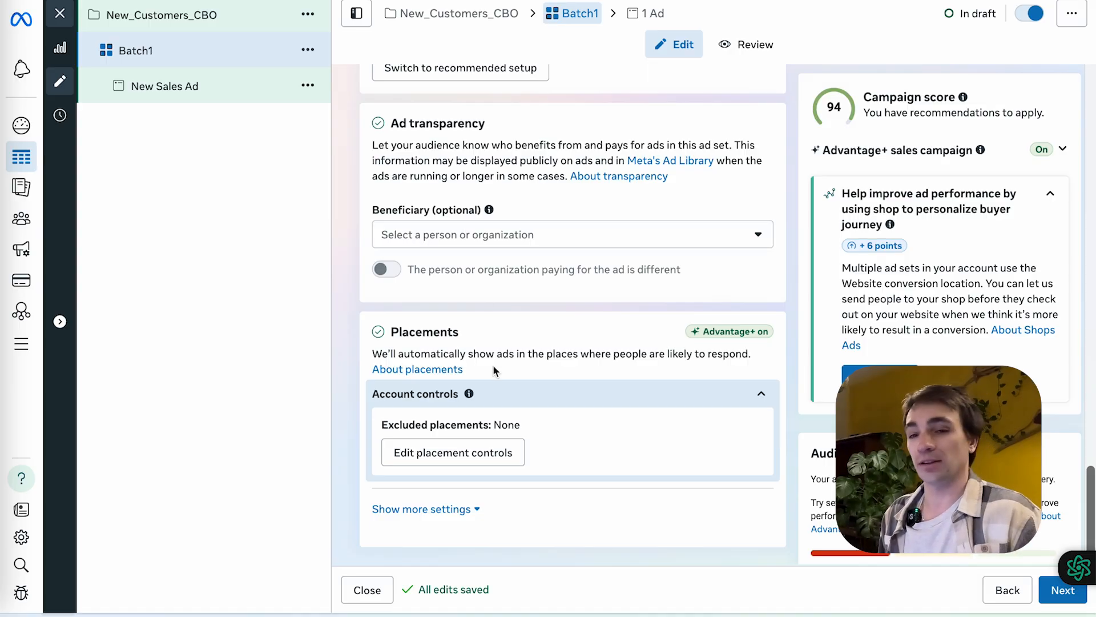
{"action": "double_click", "coordinate": [181, 87]}
{"action": "type", "text": "A"}
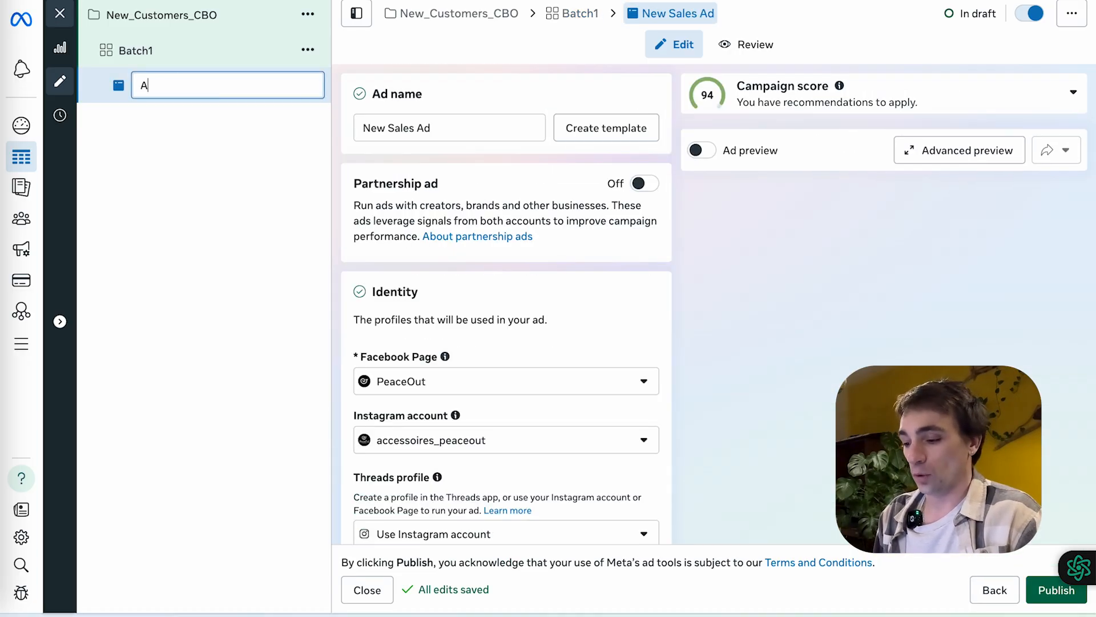
{"action": "type", "text": "d1"}
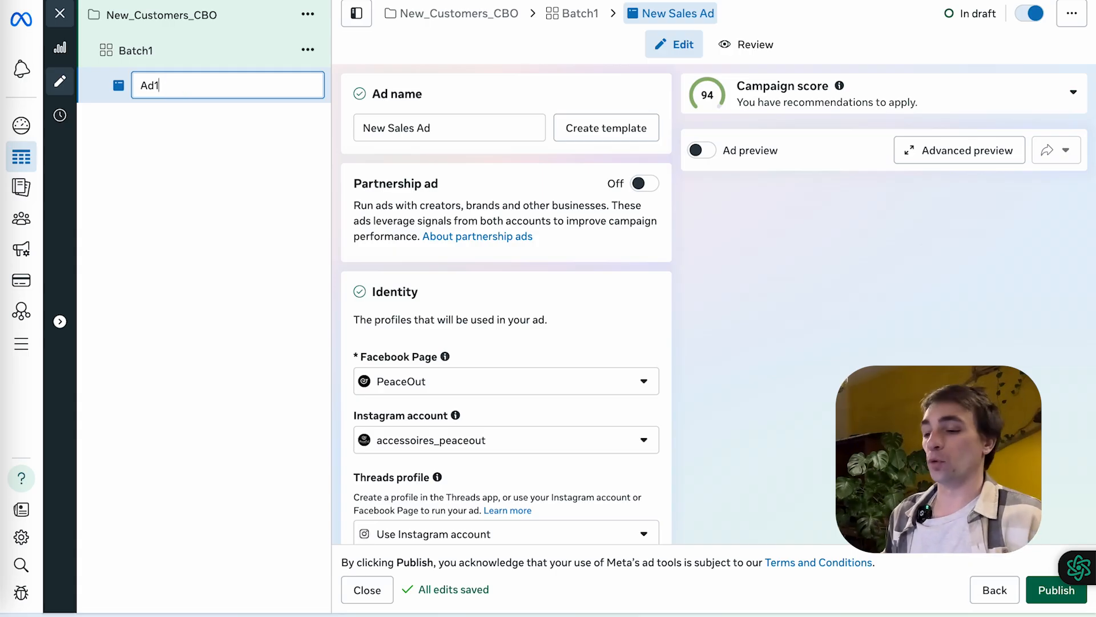
{"action": "left_click", "coordinate": [161, 133]}
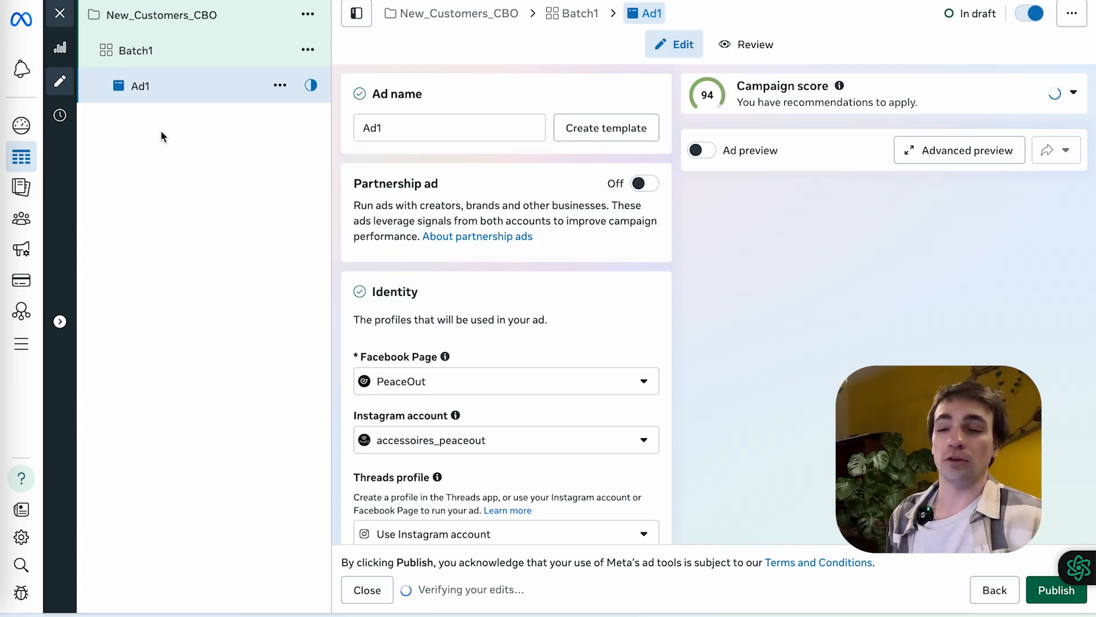
Duplicate Ad1 within the Batch1 ad set, making 4 copies.
{"action": "left_click", "coordinate": [279, 86]}
{"action": "left_click", "coordinate": [303, 147]}
{"action": "left_click", "coordinate": [403, 344]}
{"action": "key", "text": "BackSpace"}
{"action": "type", "text": "4"}
{"action": "left_click", "coordinate": [730, 417]}
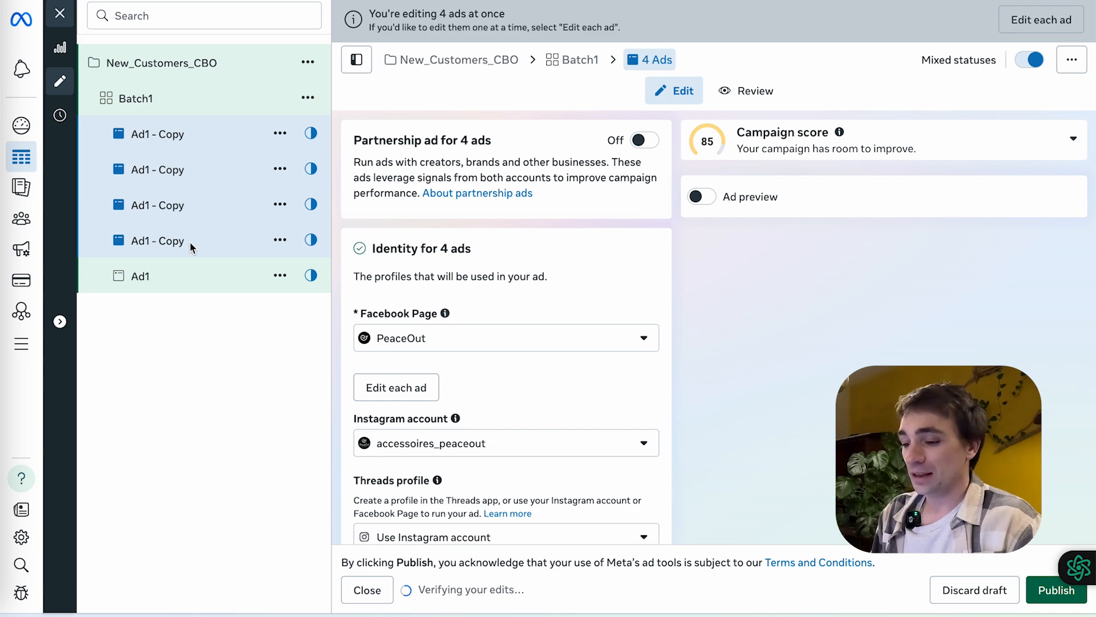
Rename the four Ad1 copies, from the lowest to the highest in the list, as A2, A3, A4 and Ad5.
{"action": "double_click", "coordinate": [191, 240]}
{"action": "type", "text": "A2"}
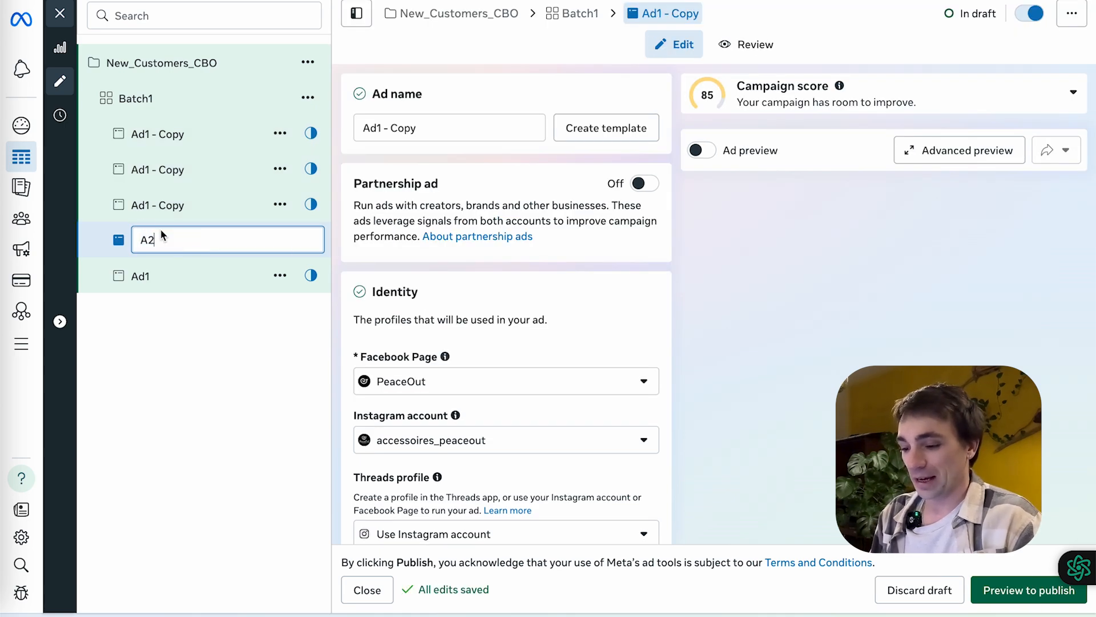
{"action": "double_click", "coordinate": [147, 214]}
{"action": "type", "text": "A3"}
{"action": "key", "text": "Return"}
{"action": "double_click", "coordinate": [163, 170]}
{"action": "type", "text": "A4"}
{"action": "double_click", "coordinate": [166, 135]}
{"action": "type", "text": "Ad5"}
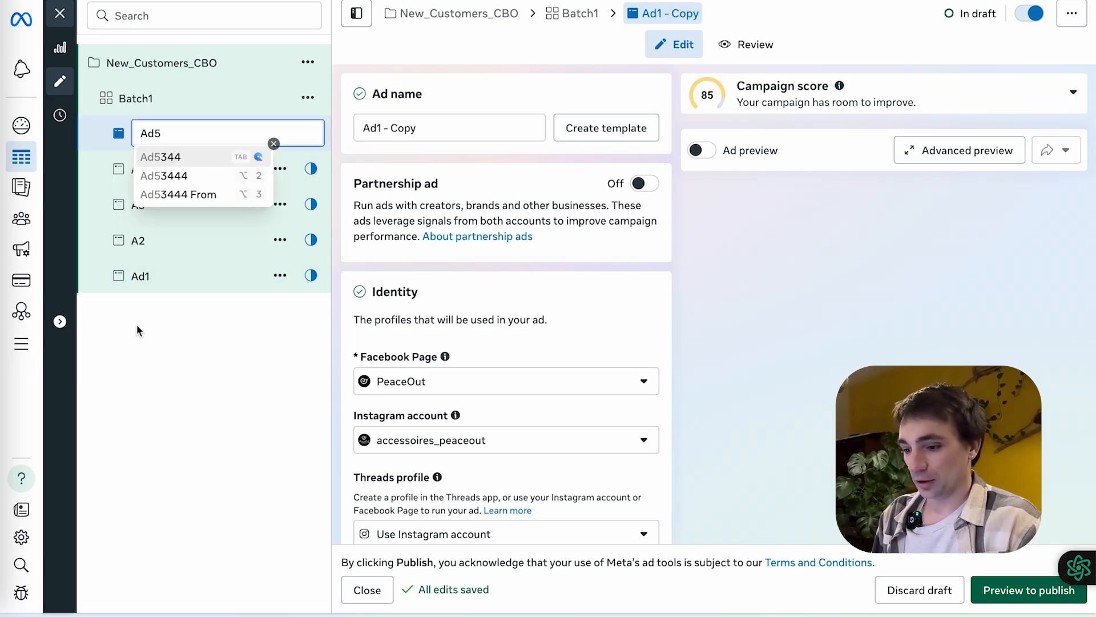
{"action": "key", "text": "Return"}
{"action": "left_click", "coordinate": [137, 166]}
Close the editor and review the New_Customers_CBO campaign's structure down to the ads in its Batch1 ad set.
{"action": "left_click", "coordinate": [1003, 594]}
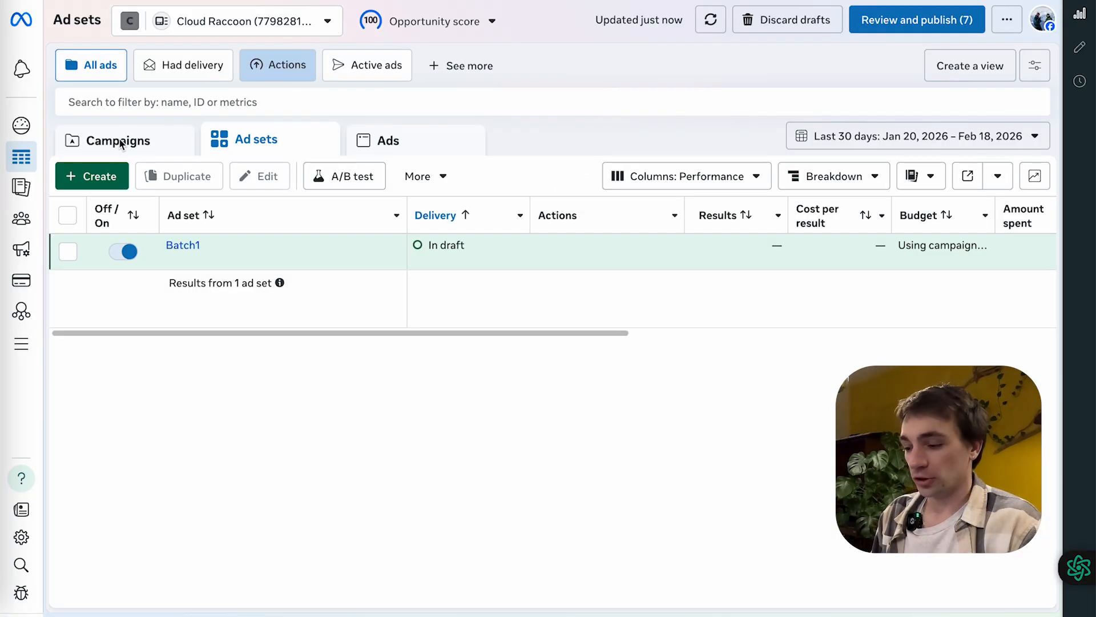
{"action": "left_click", "coordinate": [120, 143]}
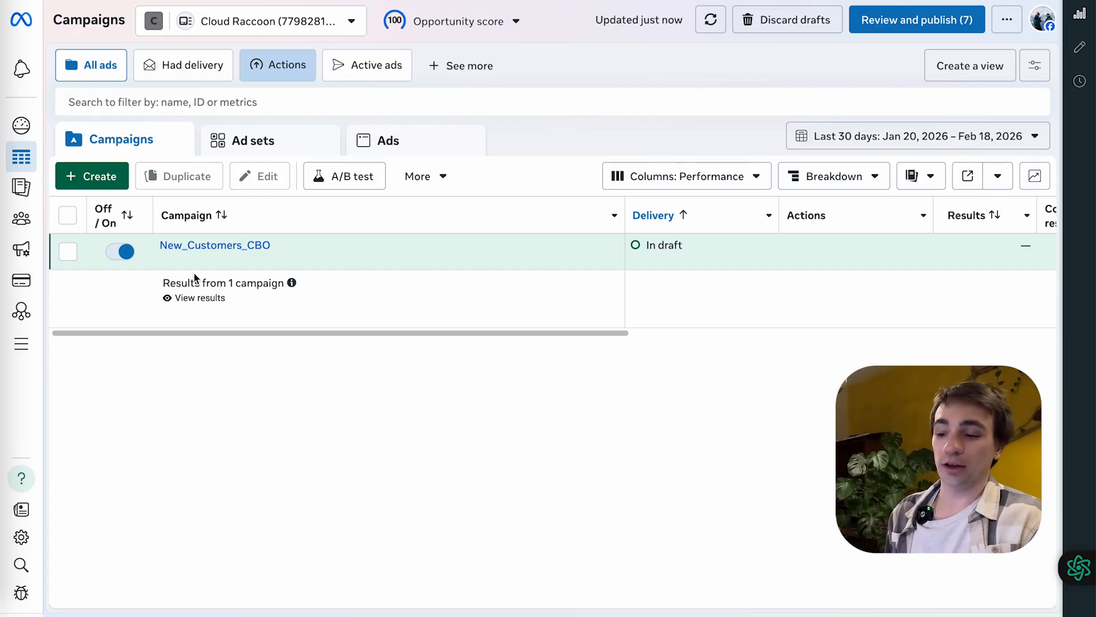
{"action": "mouse_move", "coordinate": [199, 255]}
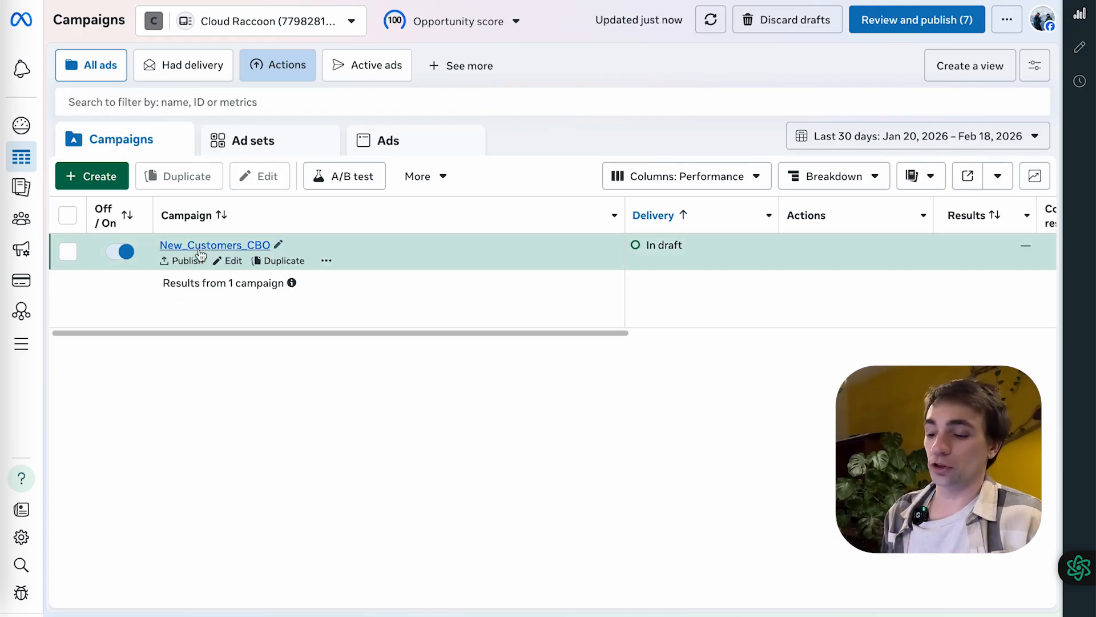
{"action": "left_click", "coordinate": [198, 250]}
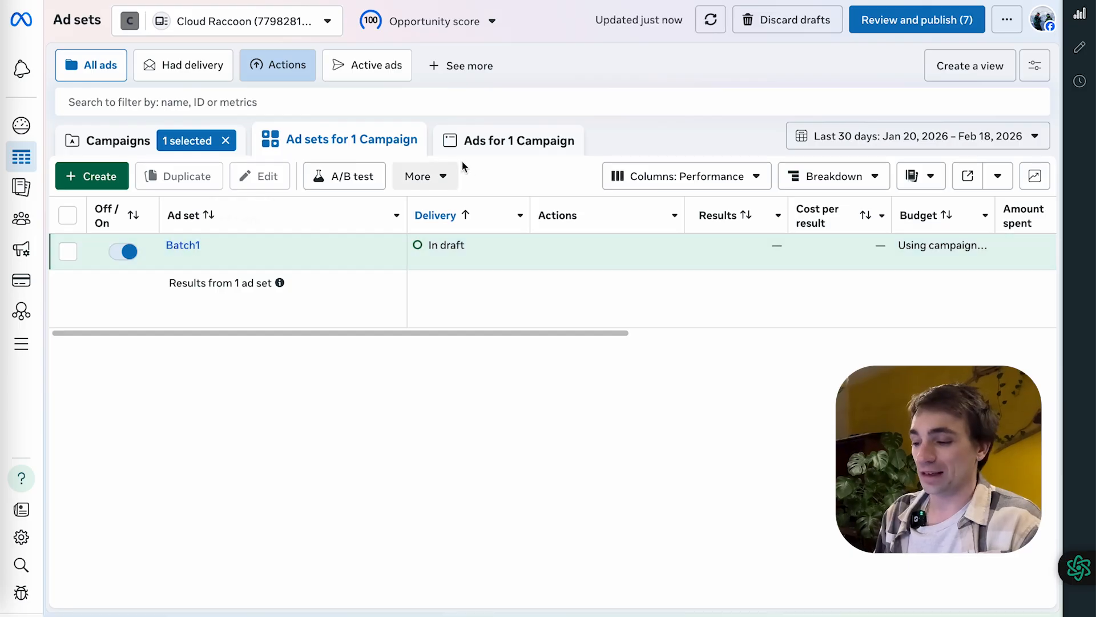
{"action": "left_click", "coordinate": [488, 145]}
{"action": "left_click", "coordinate": [317, 143]}
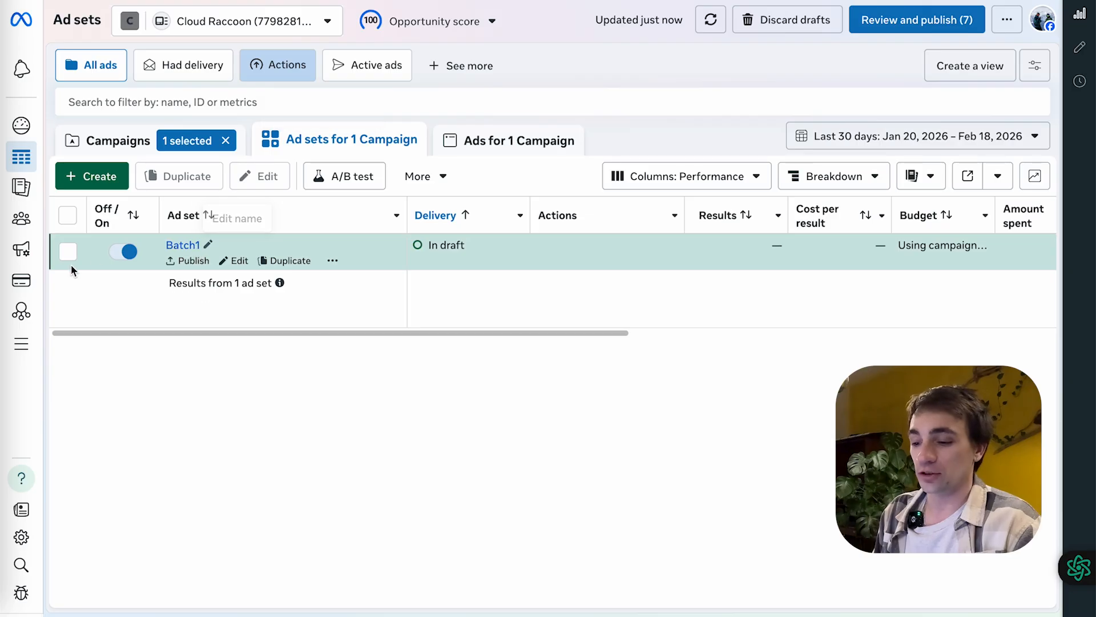
{"action": "left_click", "coordinate": [183, 245]}
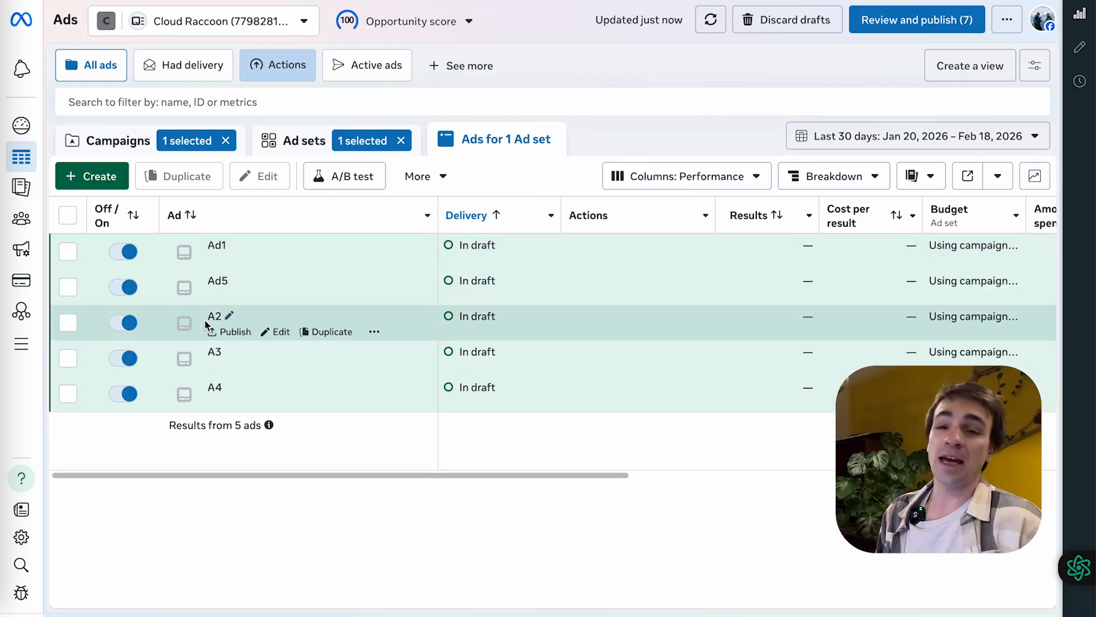
Duplicate the Batch1 ad set once into the original campaign without applying the Advantage+ audience recommendation.
{"action": "left_click", "coordinate": [307, 143]}
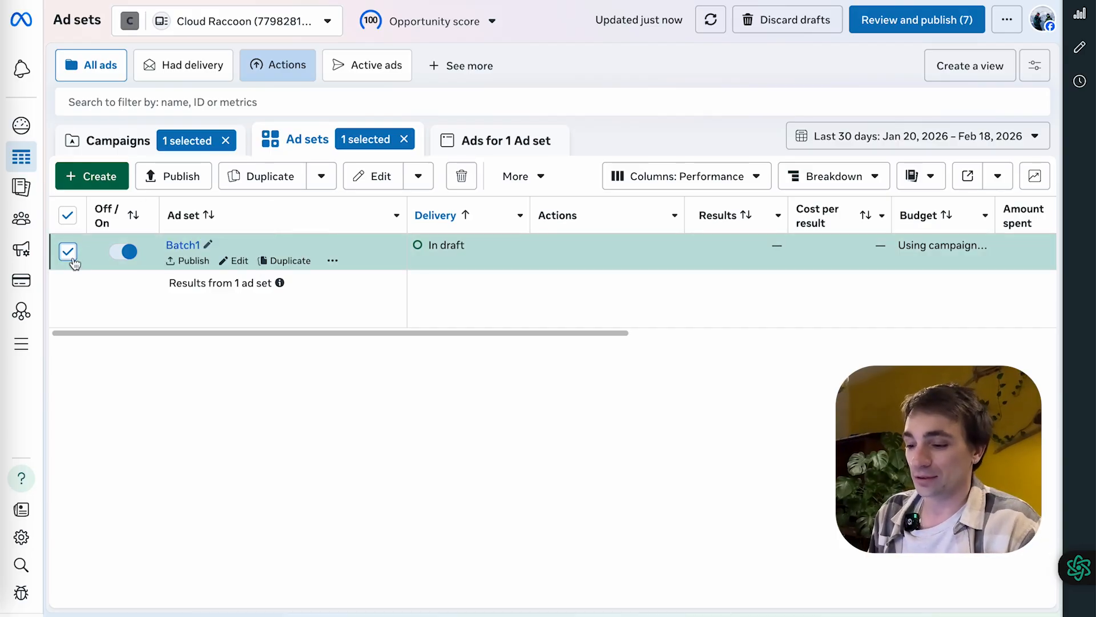
{"action": "left_click", "coordinate": [272, 179]}
{"action": "left_click", "coordinate": [338, 287]}
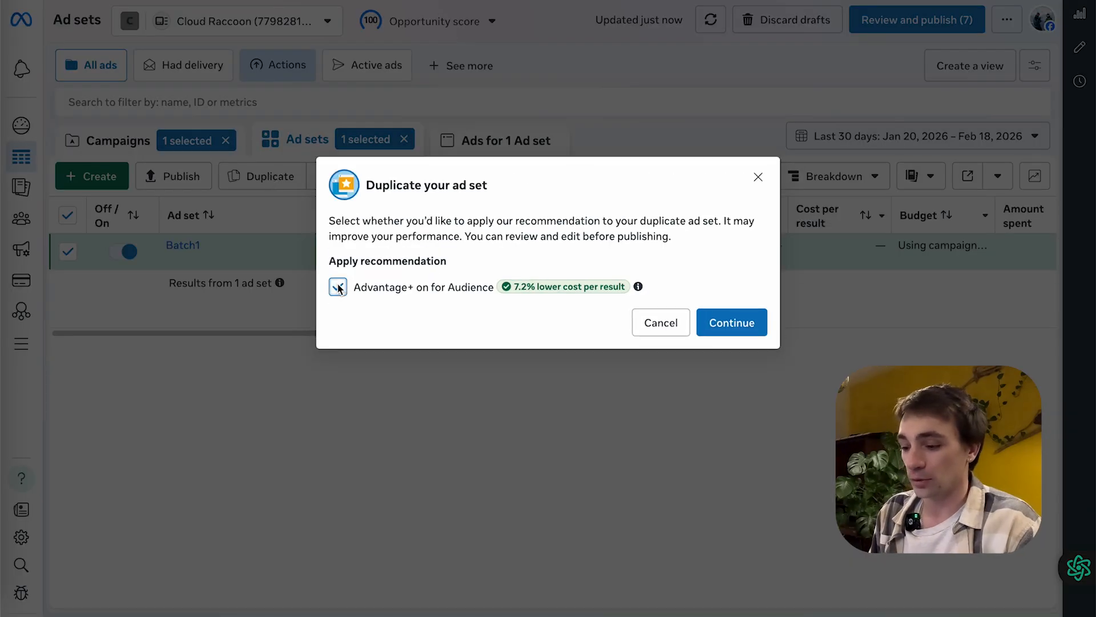
{"action": "left_click", "coordinate": [721, 325]}
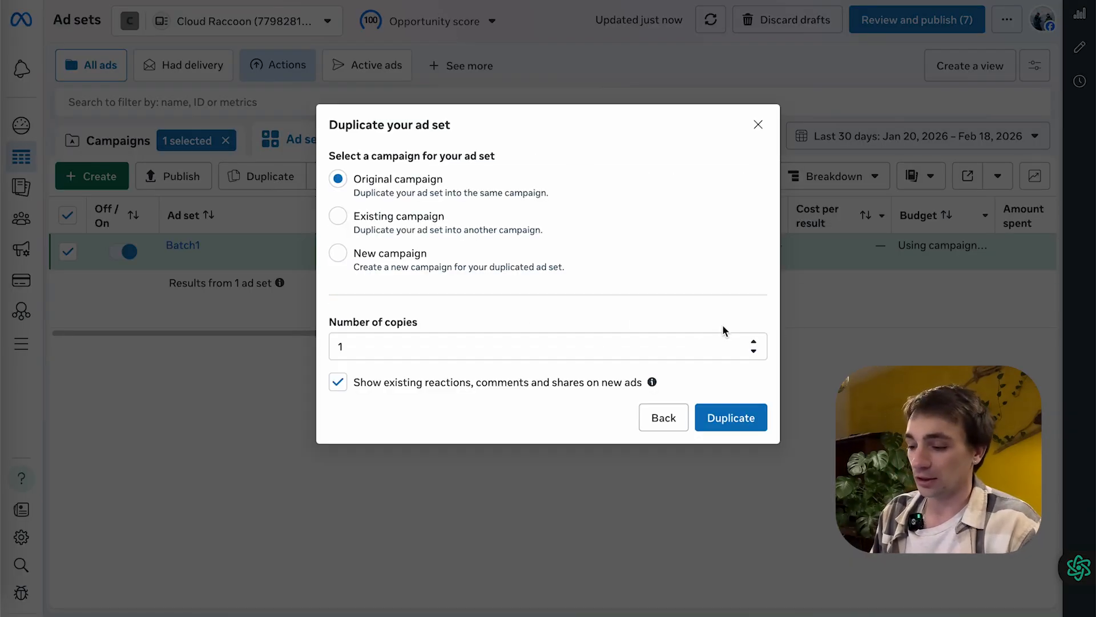
{"action": "left_click", "coordinate": [729, 418]}
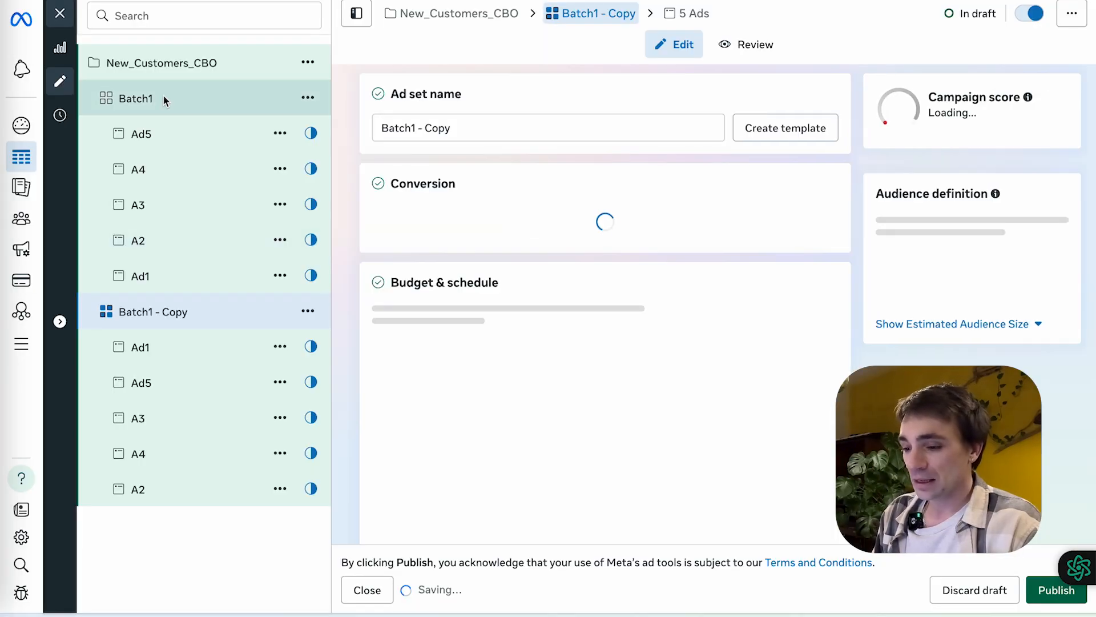
Rename the duplicated ad set as B2 and review its audience settings.
{"action": "double_click", "coordinate": [155, 311]}
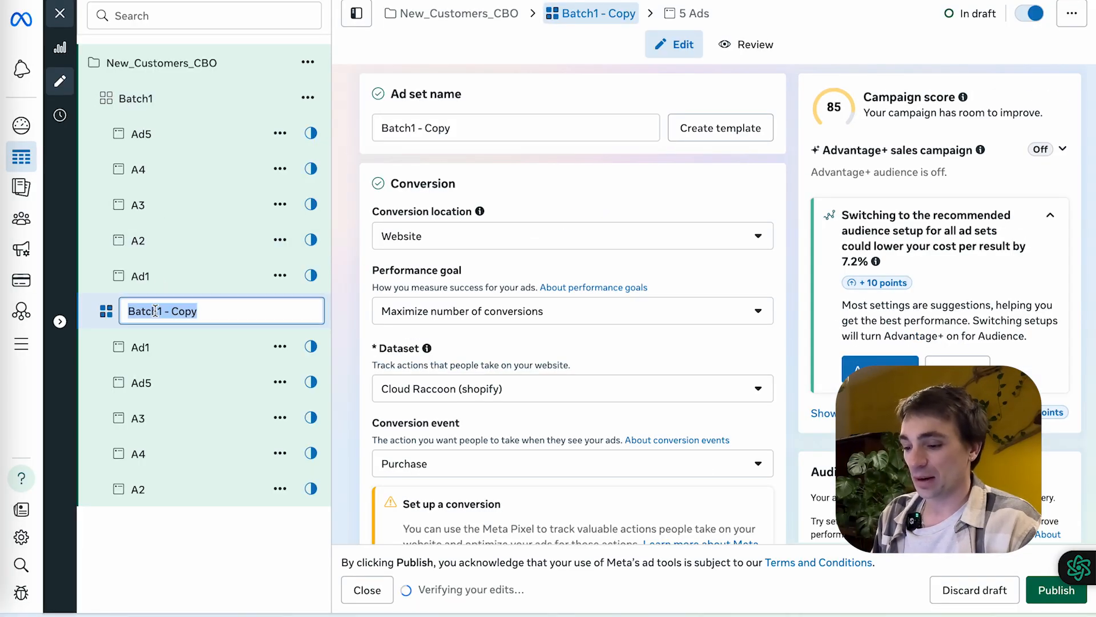
{"action": "type", "text": "B2"}
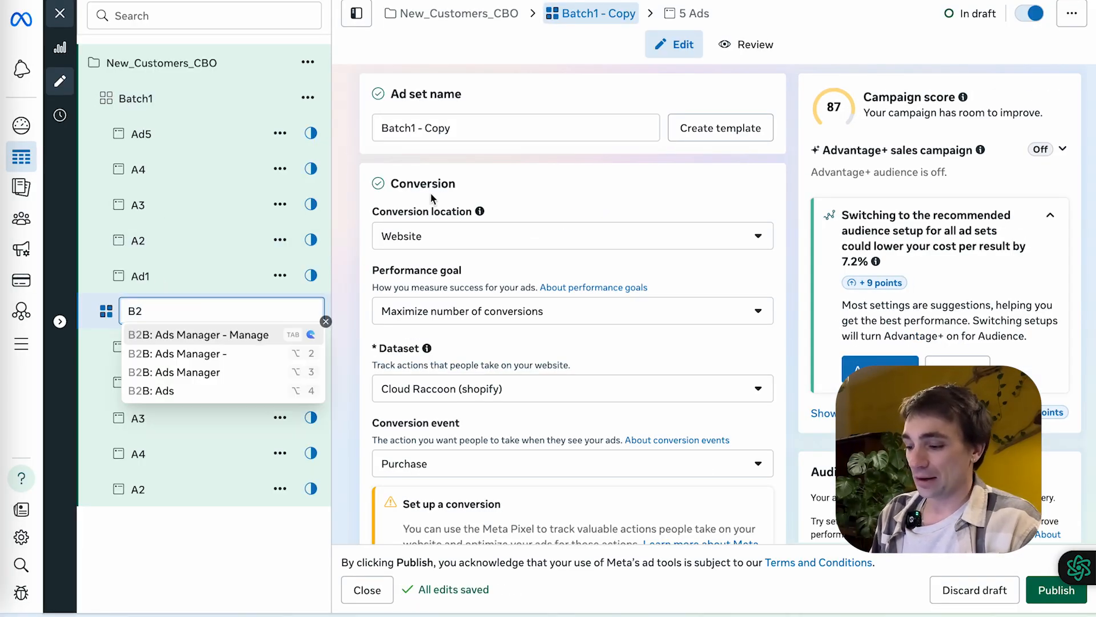
{"action": "key", "text": "Return"}
{"action": "scroll", "coordinate": [512, 277], "scroll_direction": "down", "scroll_amount": 15}
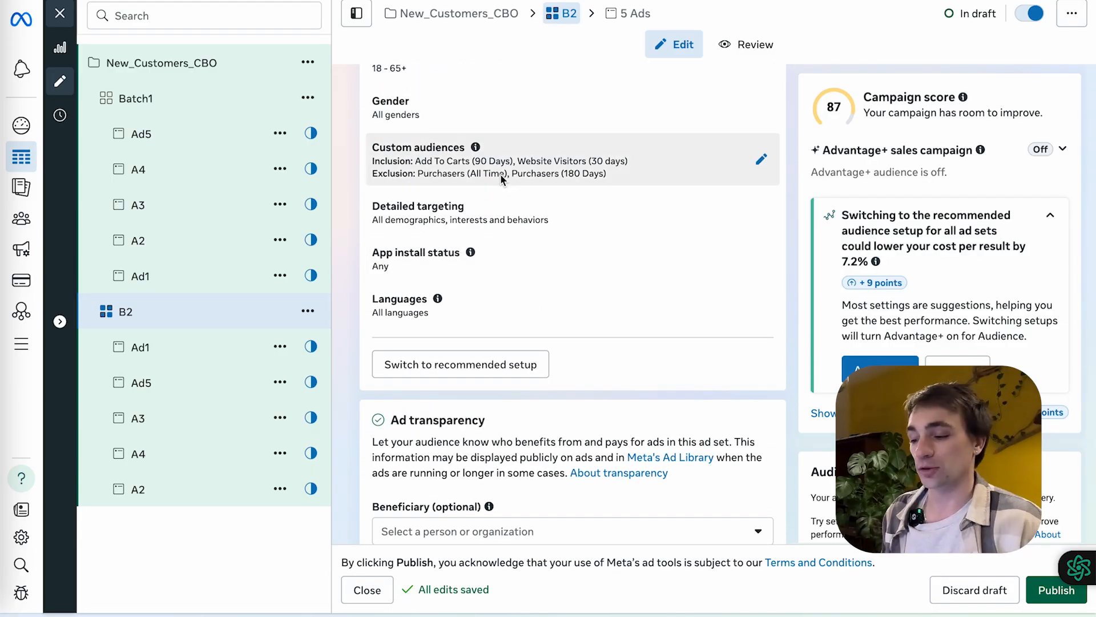
Rename the first two ads in the B2 ad set, from the highest in the list, as Ad6 and Ad7.
{"action": "double_click", "coordinate": [165, 345]}
{"action": "key", "text": "BackSpace"}
{"action": "type", "text": "6331"}
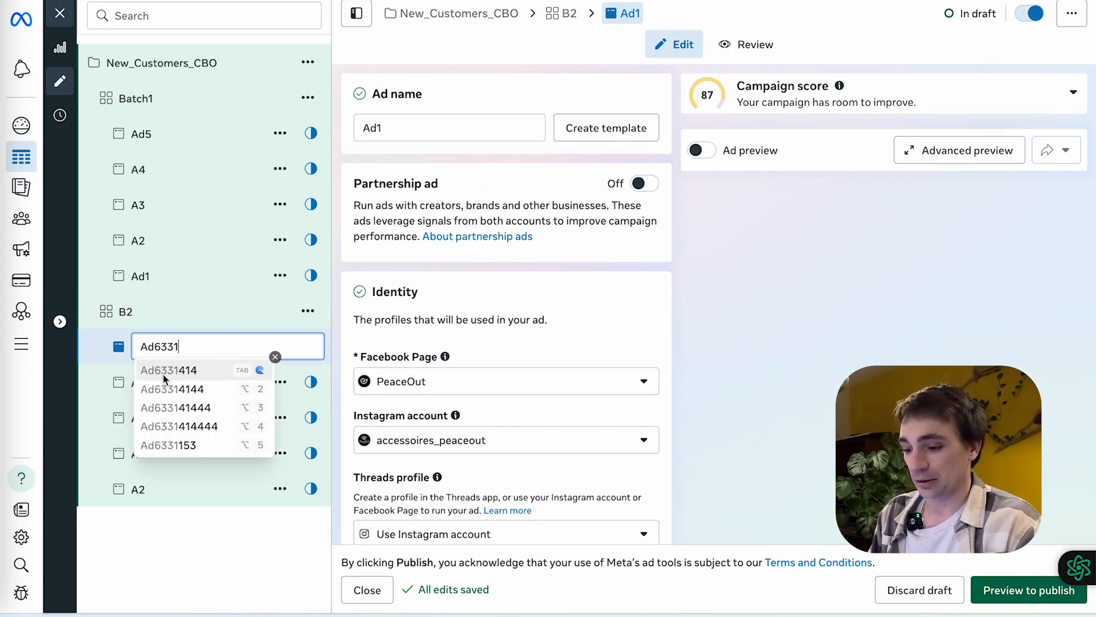
{"action": "double_click", "coordinate": [156, 391]}
{"action": "key", "text": "BackSpace"}
{"action": "type", "text": "7"}
Rename the remaining three ads in the B2 ad set, in list order, as A8, A9 and A10.
{"action": "double_click", "coordinate": [154, 412]}
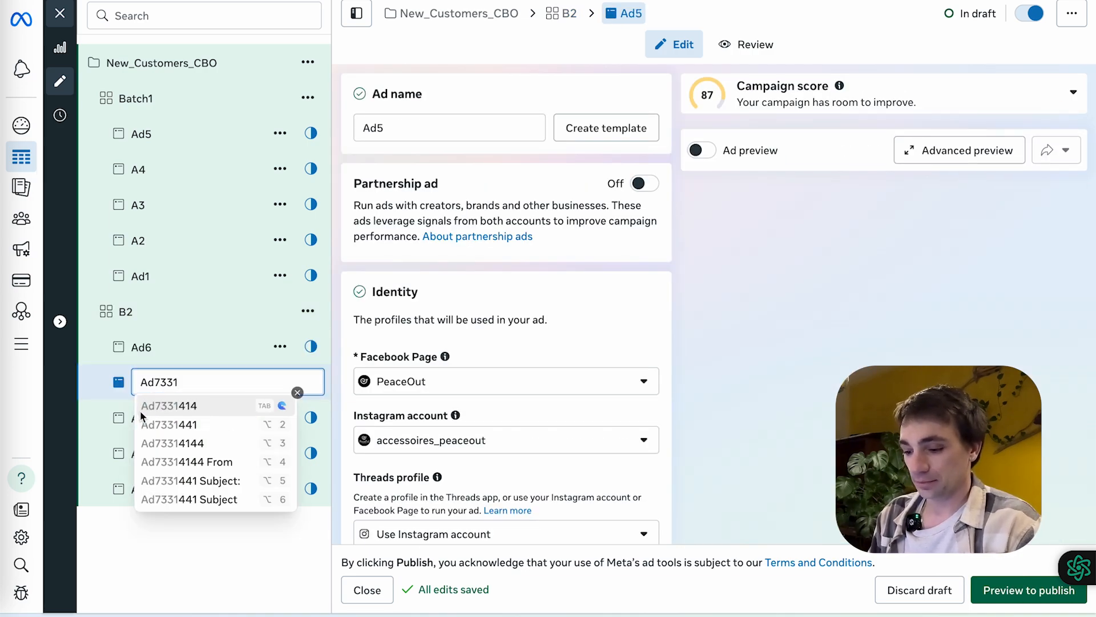
{"action": "key", "text": "BackSpace"}
{"action": "type", "text": "8"}
{"action": "double_click", "coordinate": [261, 461]}
{"action": "key", "text": "BackSpace"}
{"action": "type", "text": "9"}
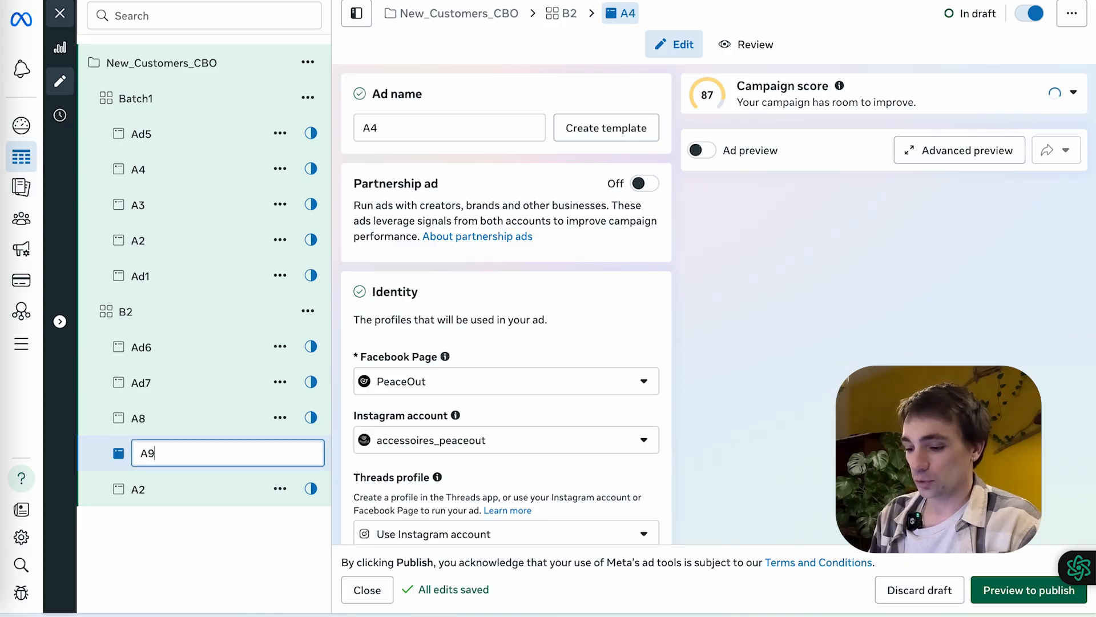
{"action": "left_click", "coordinate": [271, 492]}
{"action": "double_click", "coordinate": [211, 488]}
{"action": "key", "text": "BackSpace"}
{"action": "type", "text": "10"}
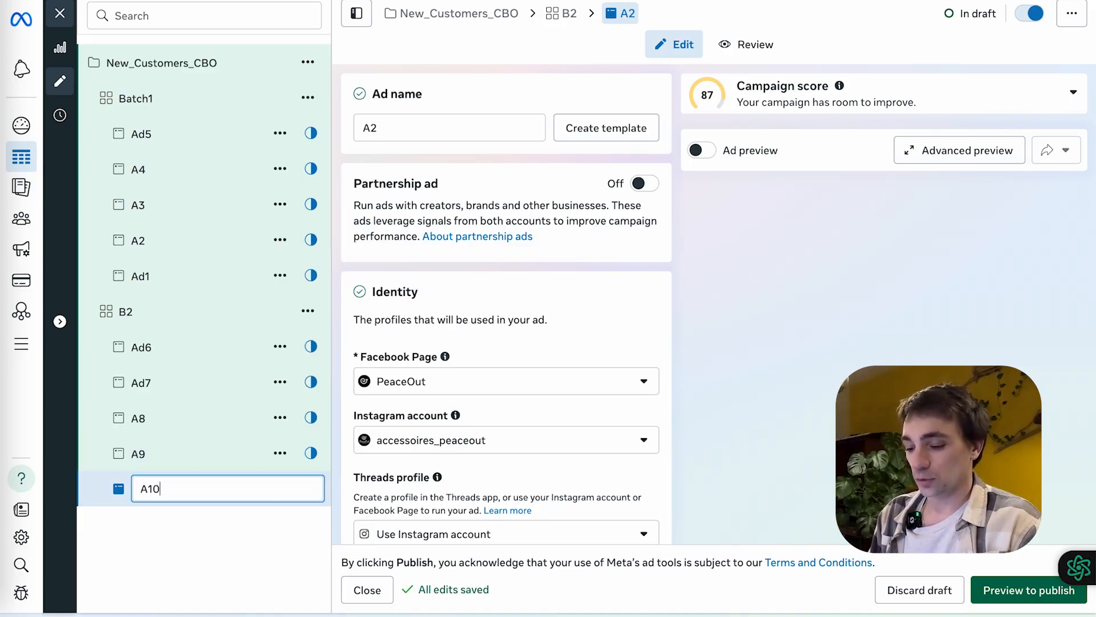
{"action": "key", "text": "Return"}
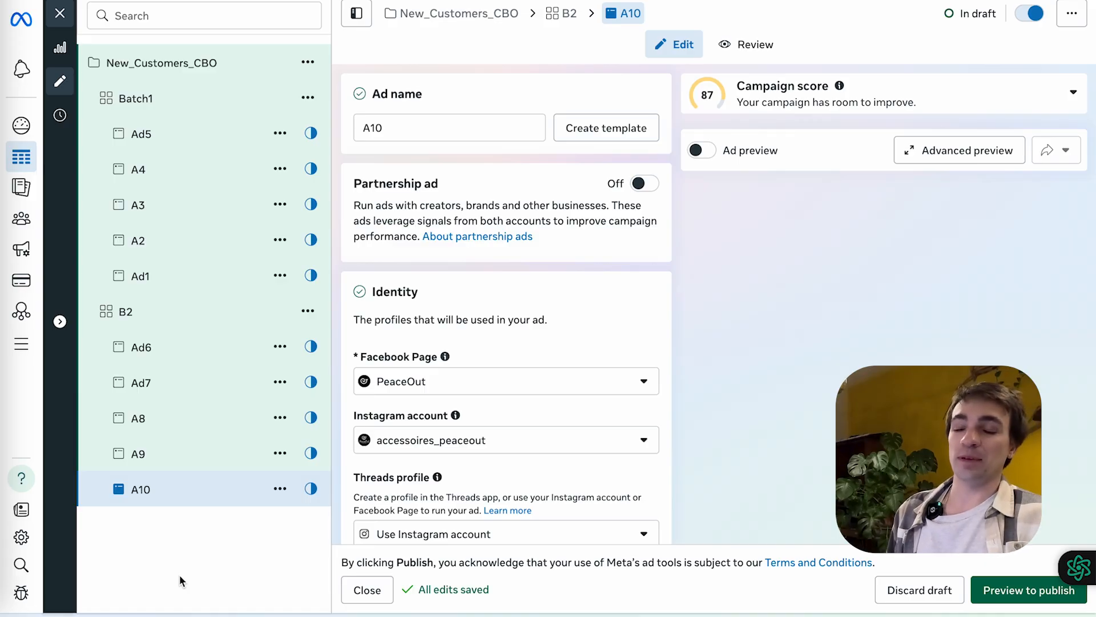
Rename the B2 ad set as Batch2.
{"action": "left_click", "coordinate": [173, 319]}
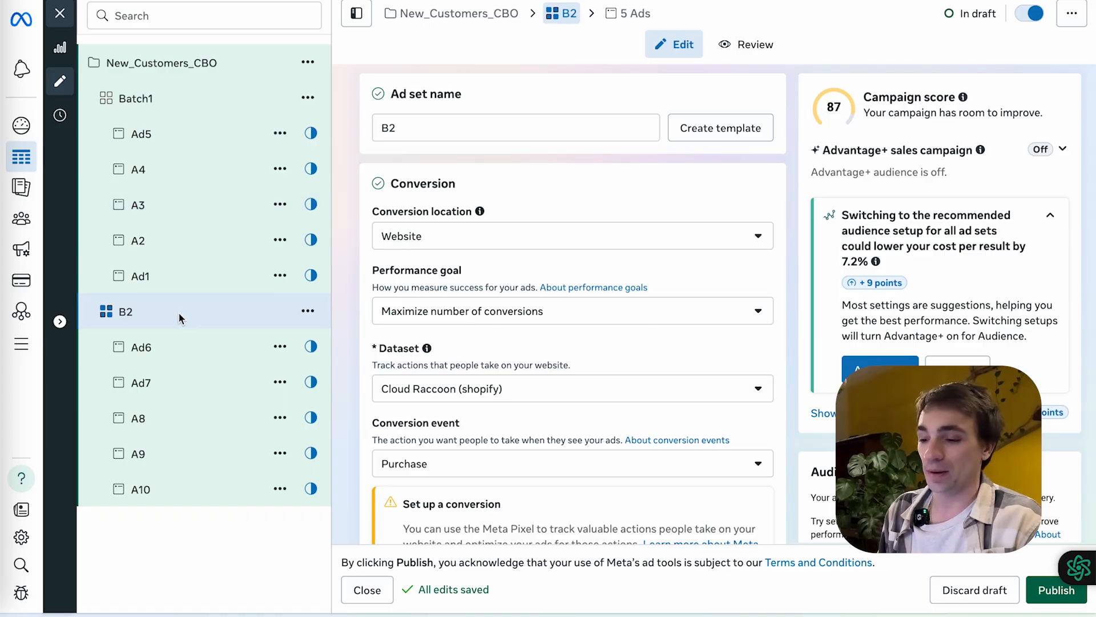
{"action": "double_click", "coordinate": [126, 311]}
{"action": "type", "text": "Batch2"}
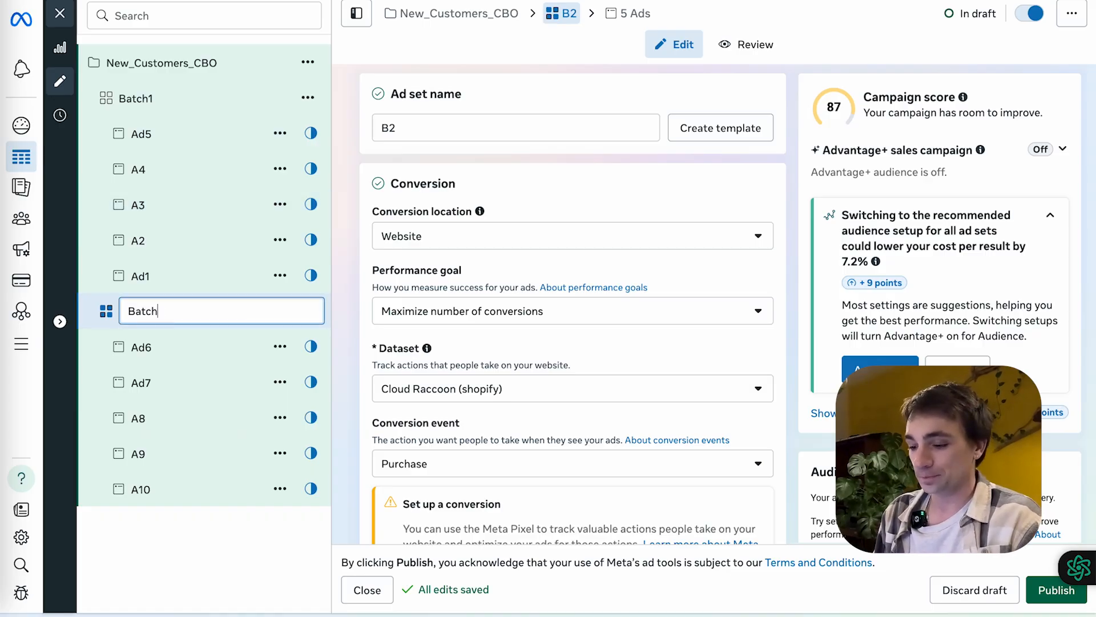
Try an average daily minimum spending limit of 100 CAD, as a dollar value, on the Batch2 ad set, and remove the limit.
{"action": "scroll", "coordinate": [601, 233], "scroll_direction": "down", "scroll_amount": 5}
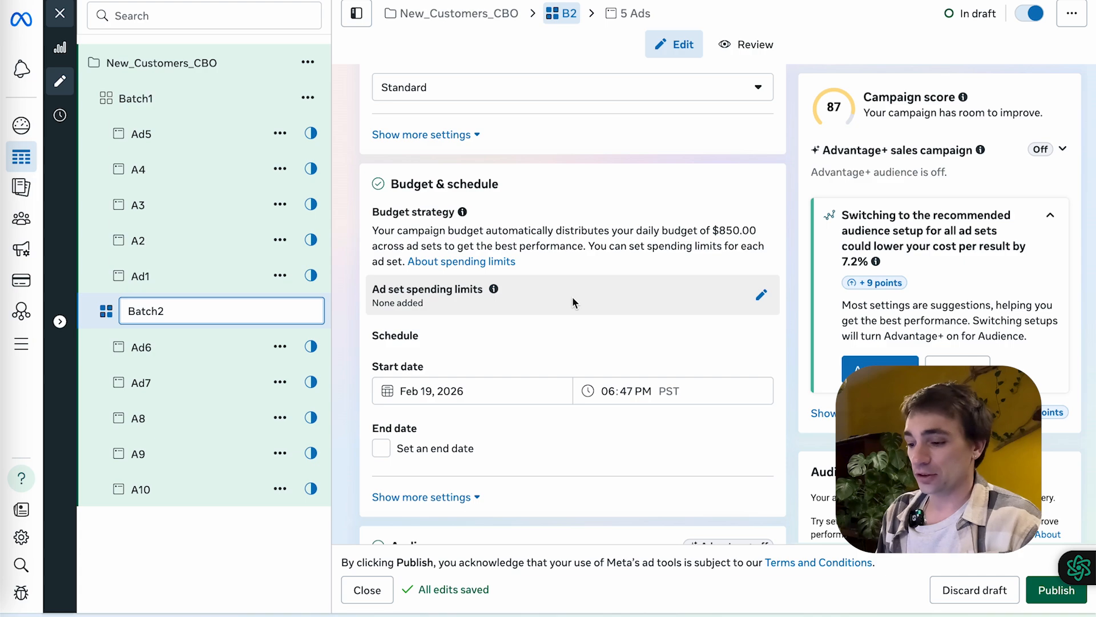
{"action": "left_click", "coordinate": [761, 295]}
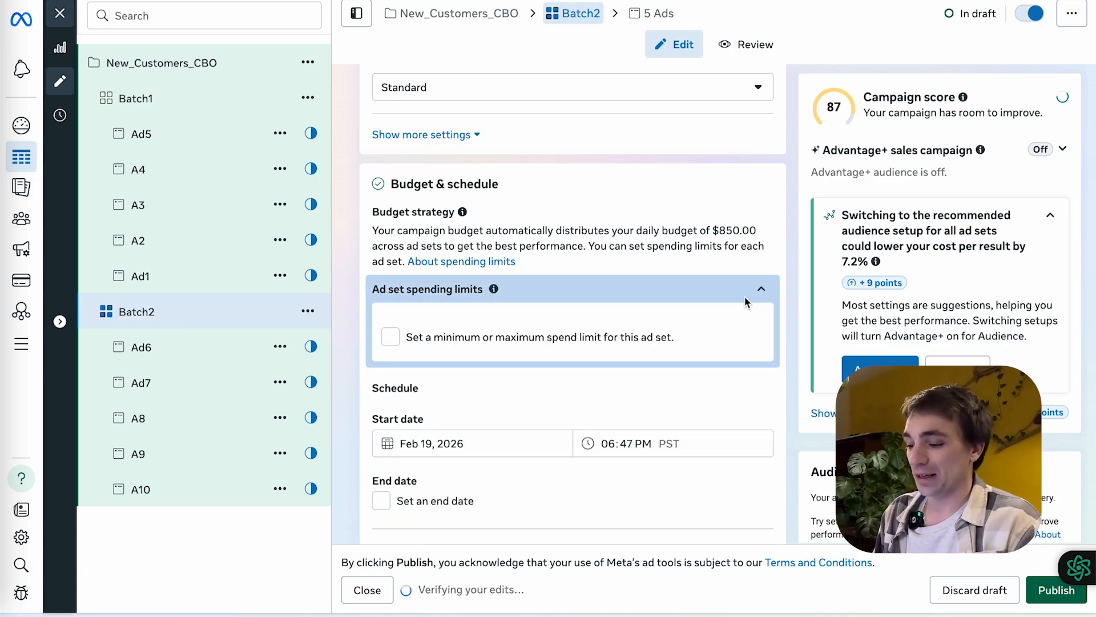
{"action": "left_click", "coordinate": [406, 337]}
{"action": "left_click", "coordinate": [715, 342]}
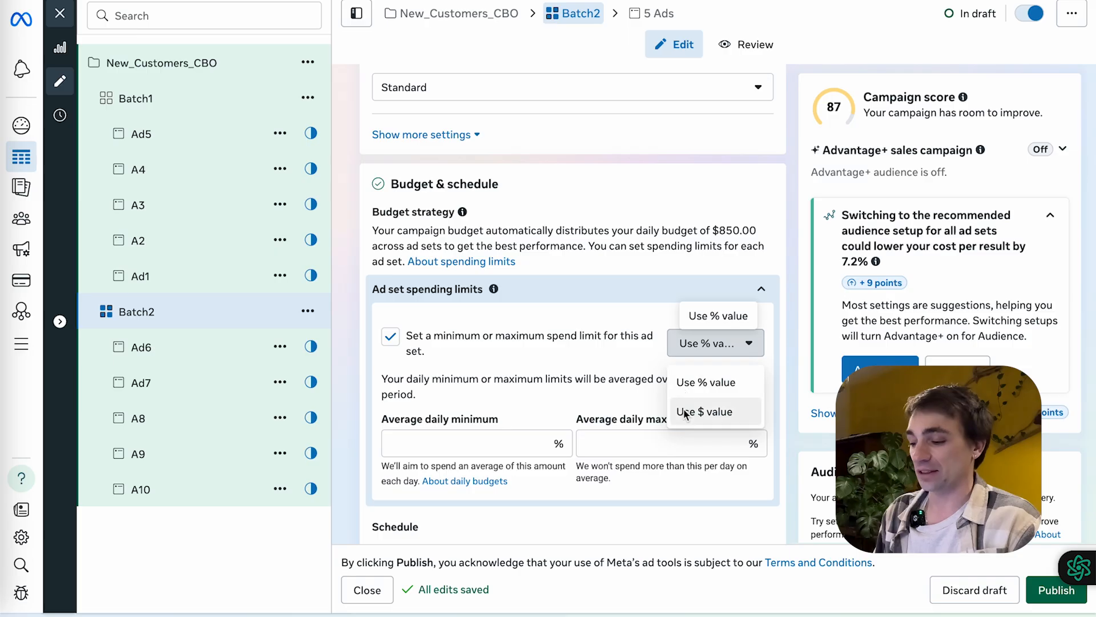
{"action": "left_click", "coordinate": [690, 411]}
{"action": "left_click", "coordinate": [447, 451]}
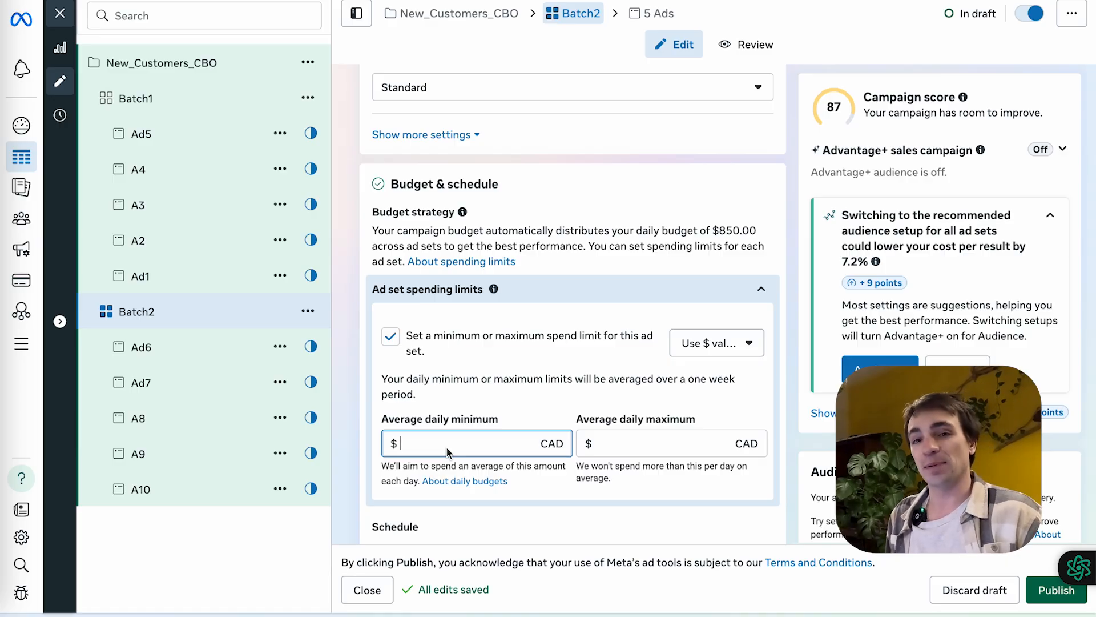
{"action": "type", "text": "100"}
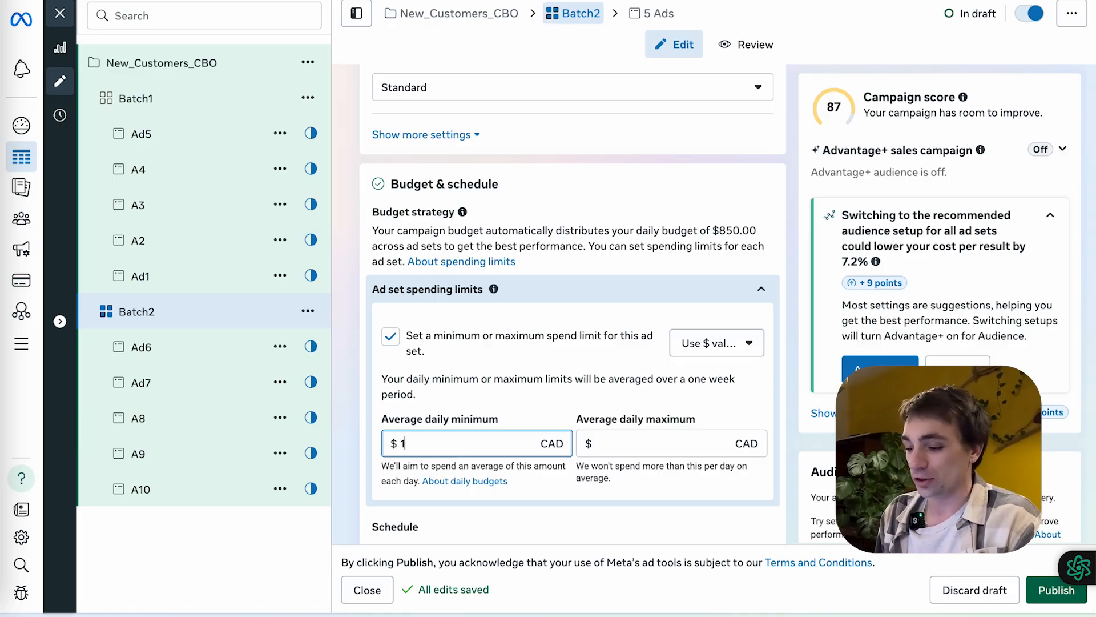
{"action": "left_click", "coordinate": [541, 370]}
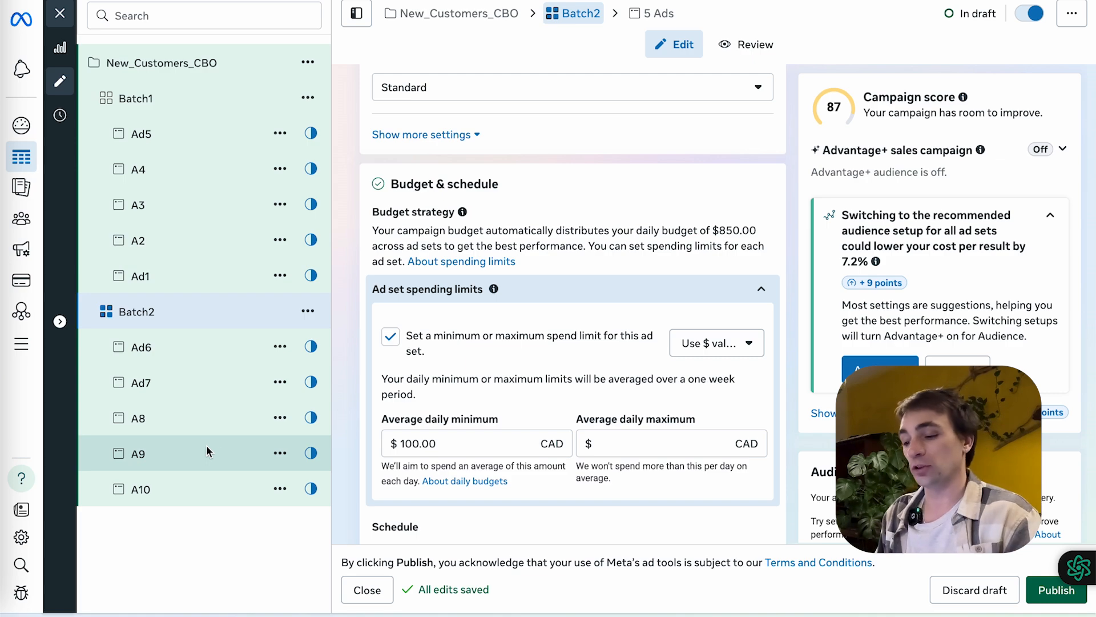
{"action": "left_click", "coordinate": [392, 338]}
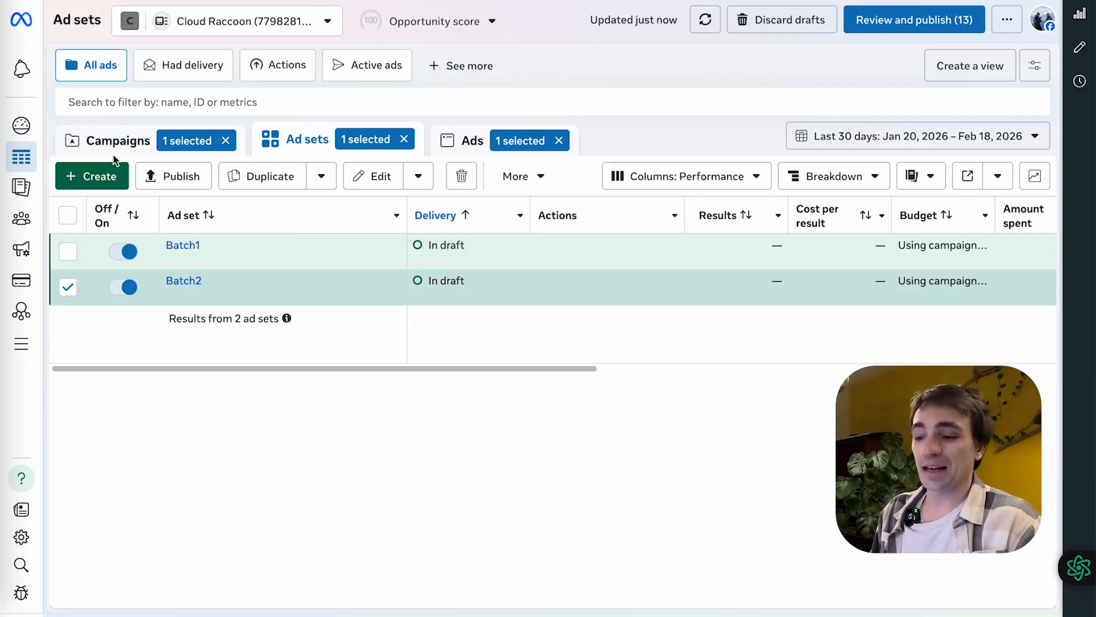
Return to the campaigns overview and create a new campaign with the Sales objective.
{"action": "left_click", "coordinate": [105, 140]}
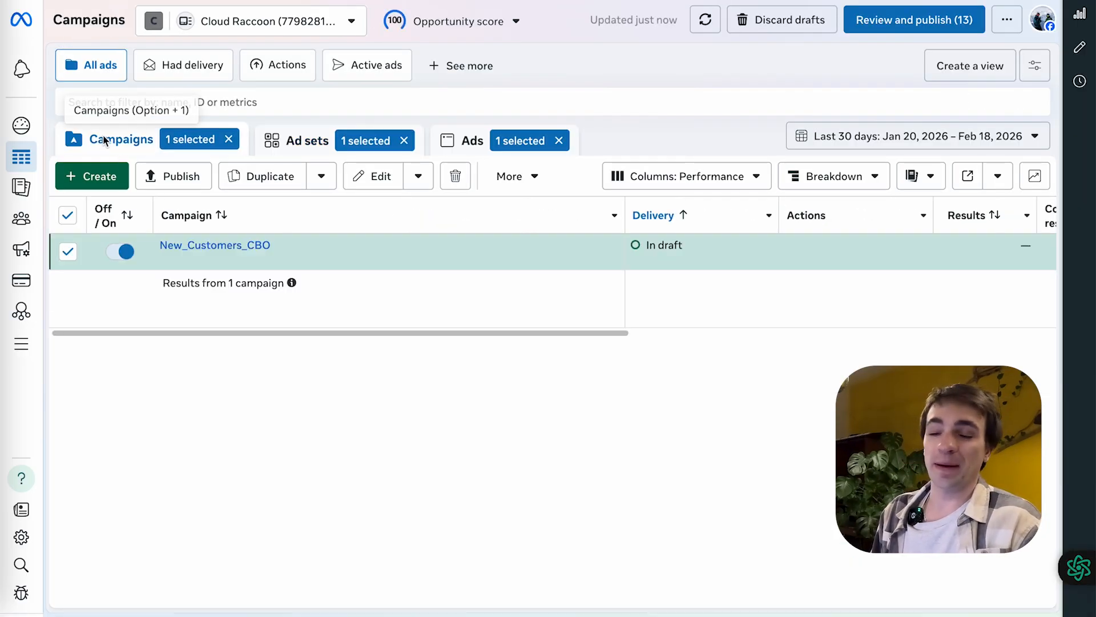
{"action": "left_click", "coordinate": [307, 140]}
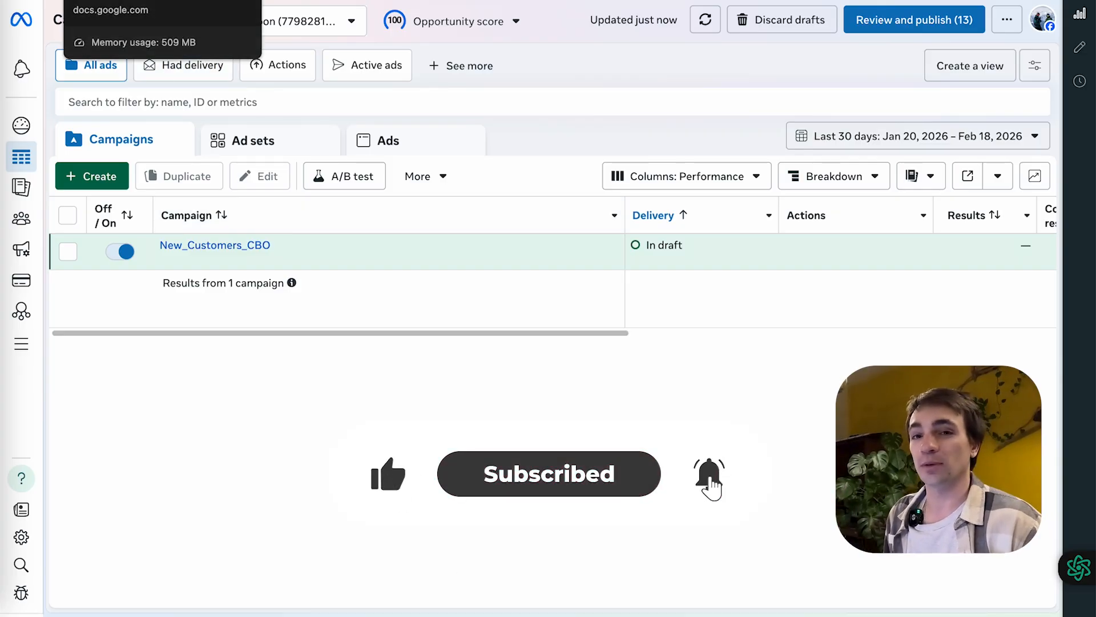
{"action": "left_click", "coordinate": [100, 179]}
{"action": "left_click", "coordinate": [361, 411]}
{"action": "left_click", "coordinate": [724, 571]}
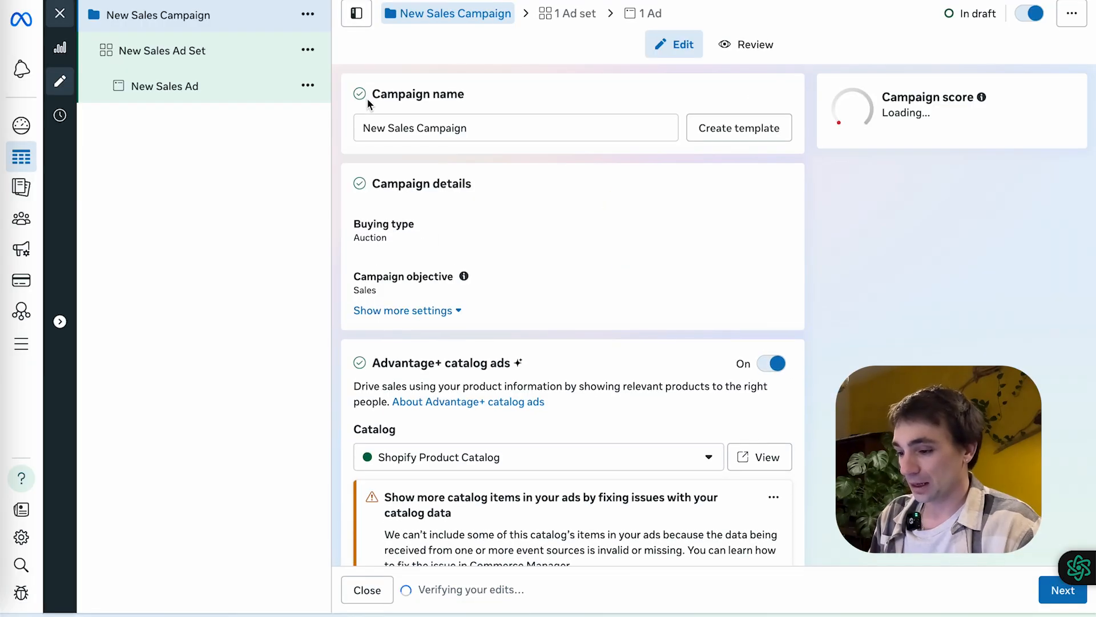
Name the new sales campaign Retargeting_CBO.
{"action": "left_click_drag", "start_coordinate": [484, 142], "coordinate": [227, 112]}
{"action": "triple_click", "coordinate": [450, 132]}
{"action": "type", "text": "Retargeting_"}
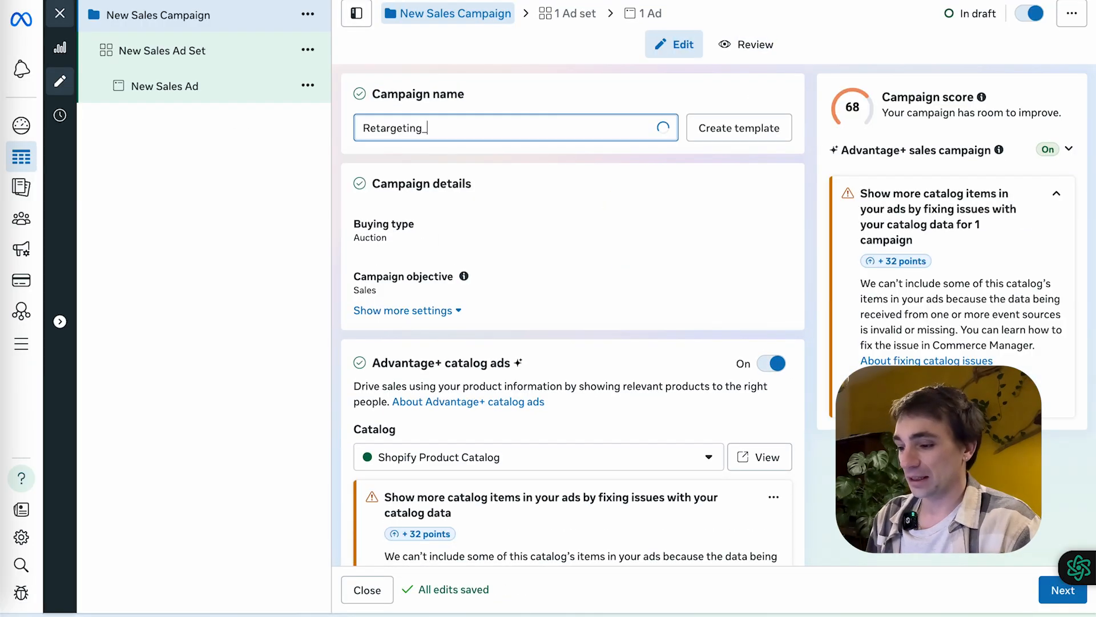
{"action": "type", "text": "CBO"}
{"action": "left_click", "coordinate": [629, 196]}
Turn off Advantage+ catalog ads for Retargeting_CBO and set its daily budget to 100 CAD.
{"action": "scroll", "coordinate": [711, 224], "scroll_direction": "down", "scroll_amount": 3}
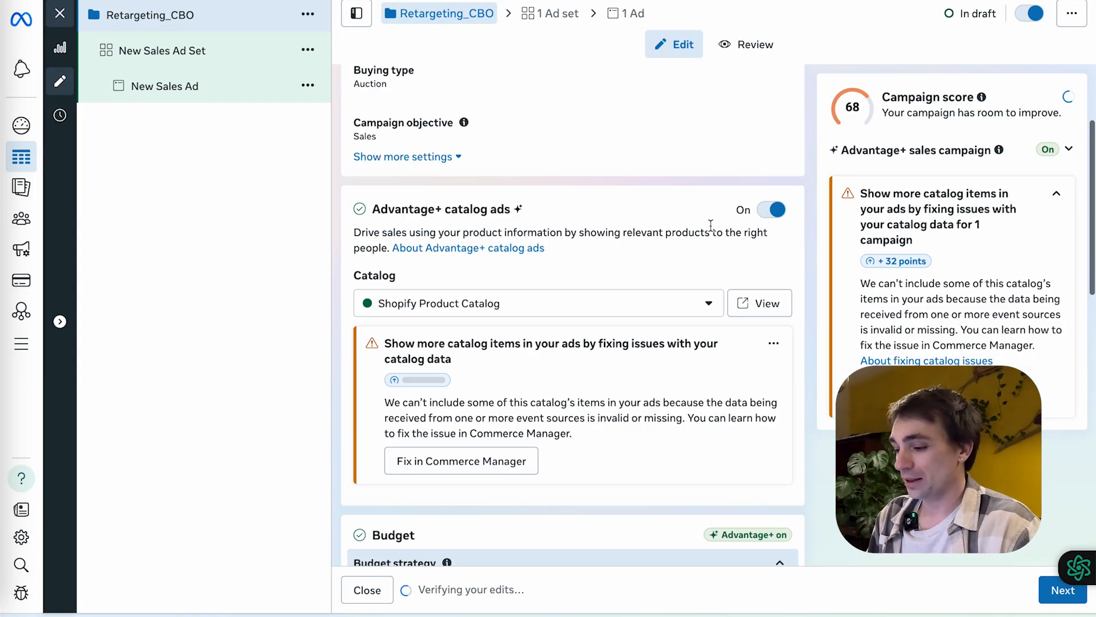
{"action": "left_click", "coordinate": [772, 209]}
{"action": "scroll", "coordinate": [742, 194], "scroll_direction": "down", "scroll_amount": 6}
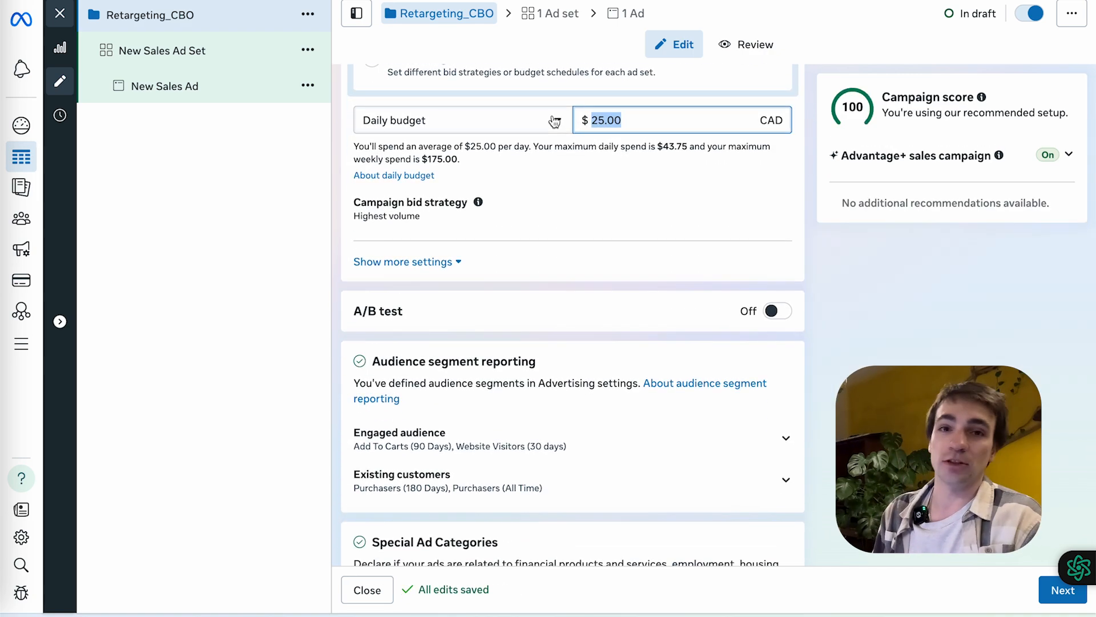
{"action": "type", "text": "100"}
{"action": "left_click", "coordinate": [607, 267]}
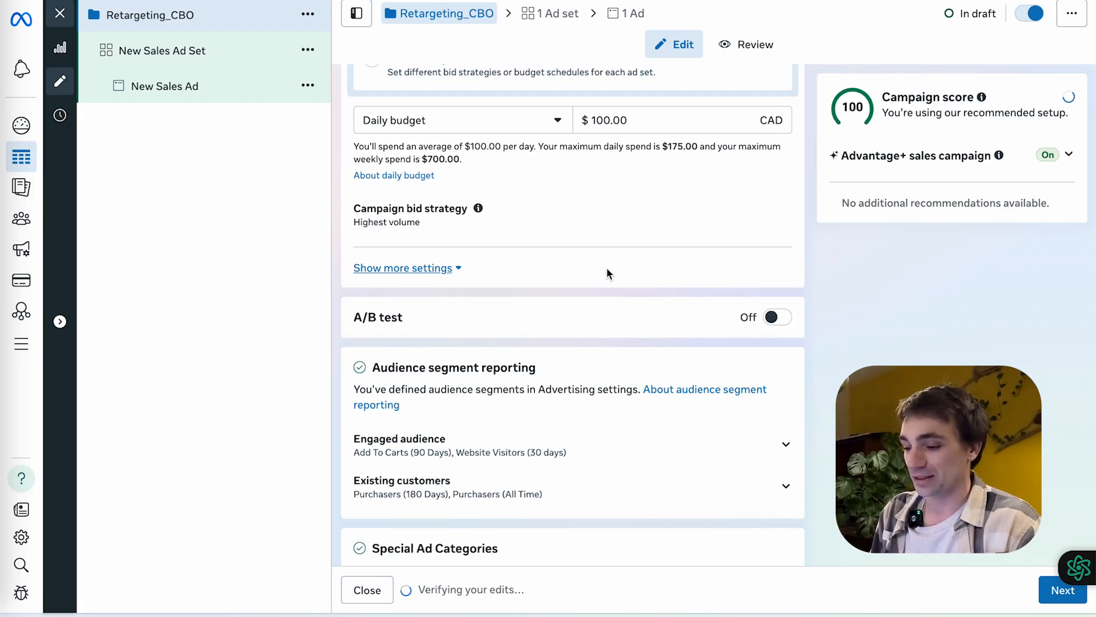
Proceed to the campaign's ad set and name it Website Visitors (30days).
{"action": "scroll", "coordinate": [606, 267], "scroll_direction": "down", "scroll_amount": 2}
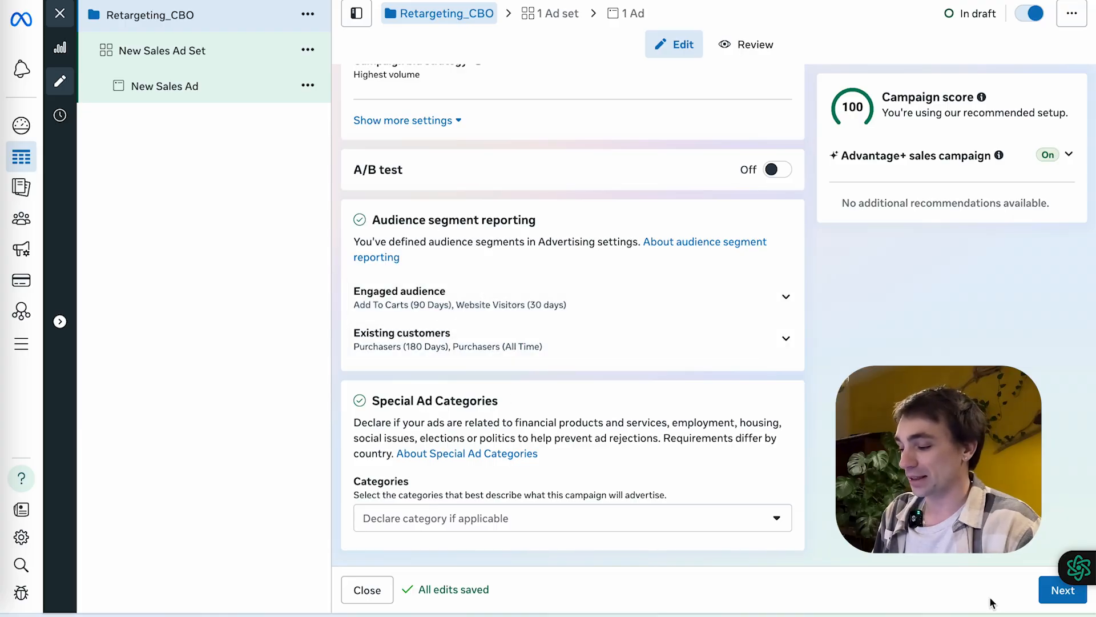
{"action": "left_click", "coordinate": [1060, 591]}
{"action": "triple_click", "coordinate": [482, 133]}
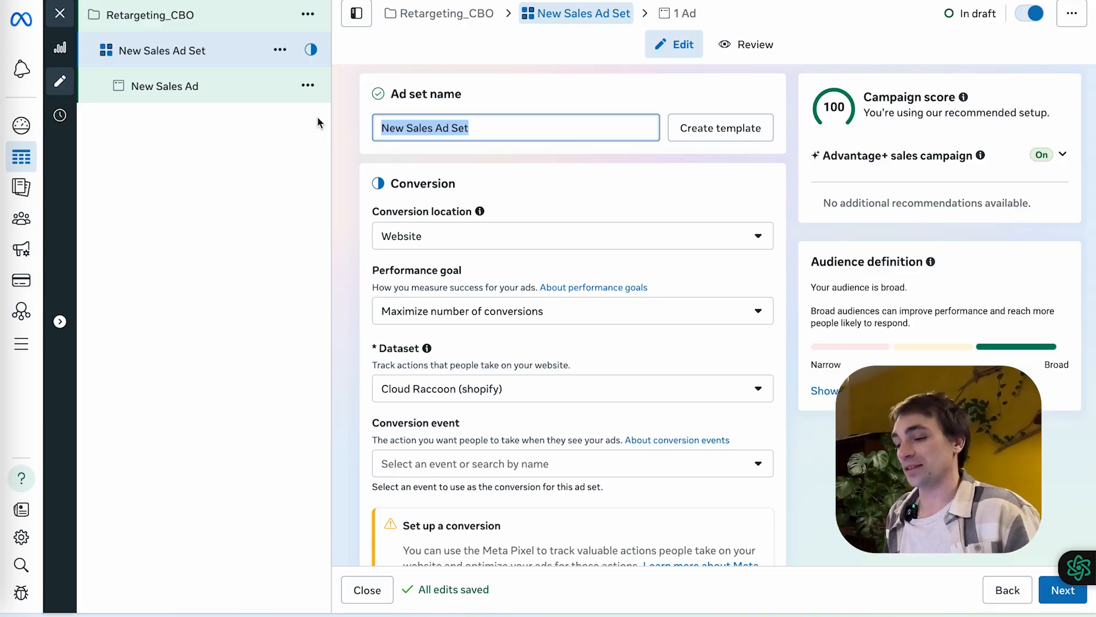
{"action": "type", "text": "Website"}
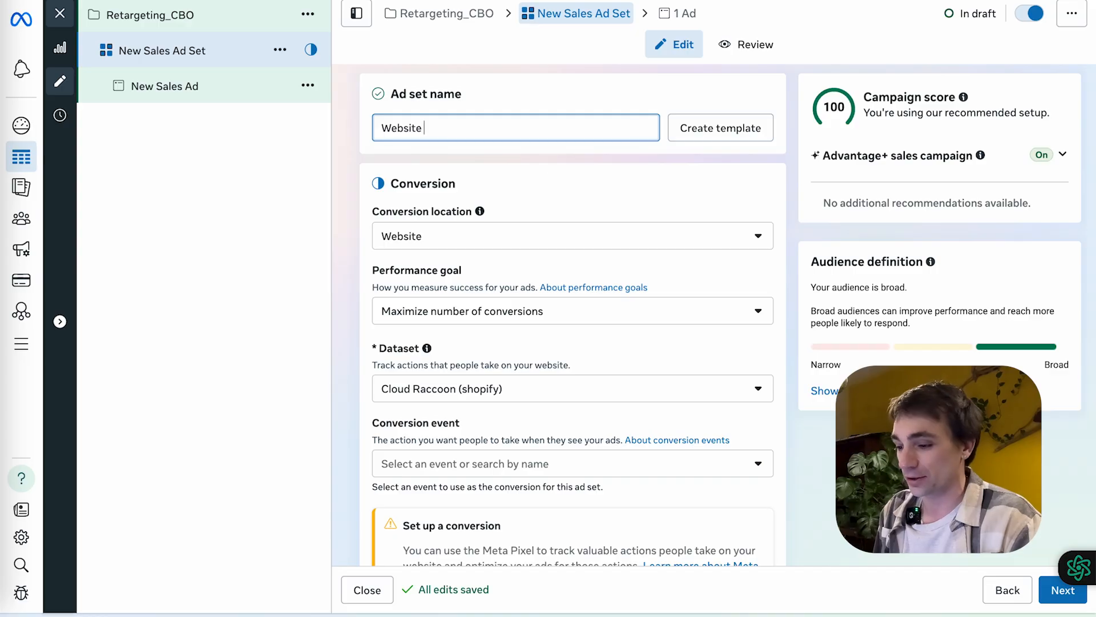
{"action": "type", "text": " Visitors (30days)"}
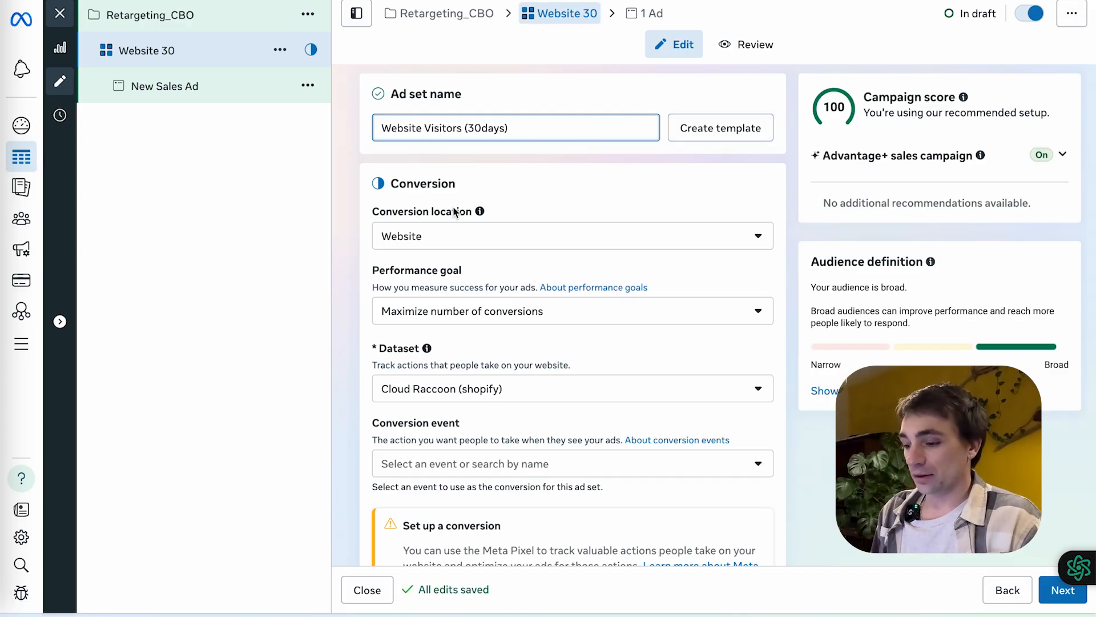
Set the conversion event of the Website Visitors (30days) ad set to Purchase.
{"action": "scroll", "coordinate": [480, 211], "scroll_direction": "down", "scroll_amount": 2}
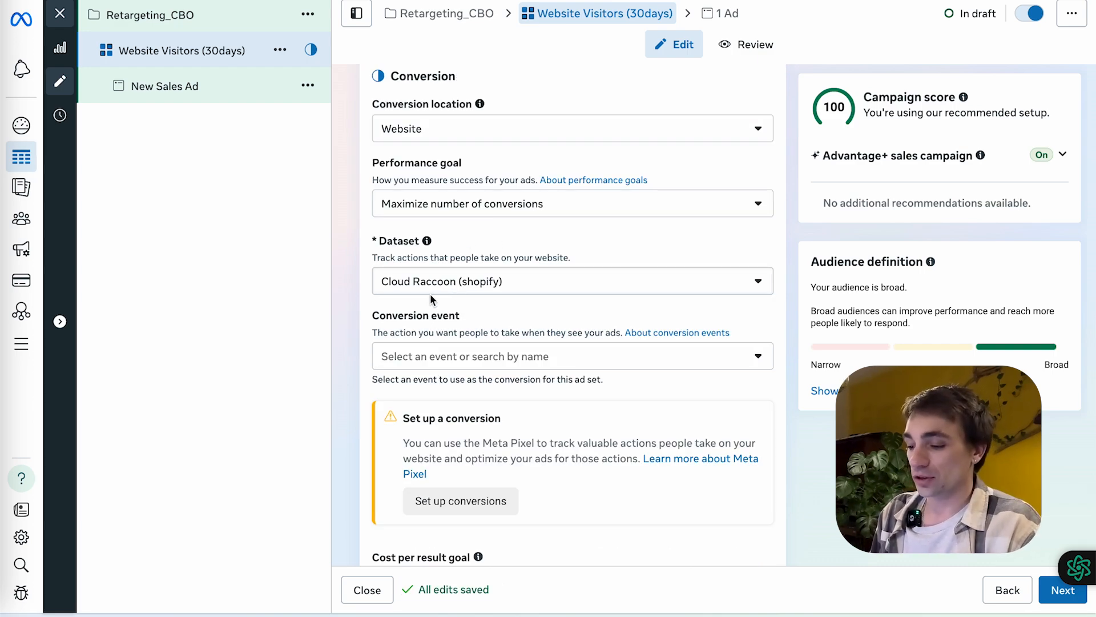
{"action": "scroll", "coordinate": [439, 288], "scroll_direction": "down", "scroll_amount": 2}
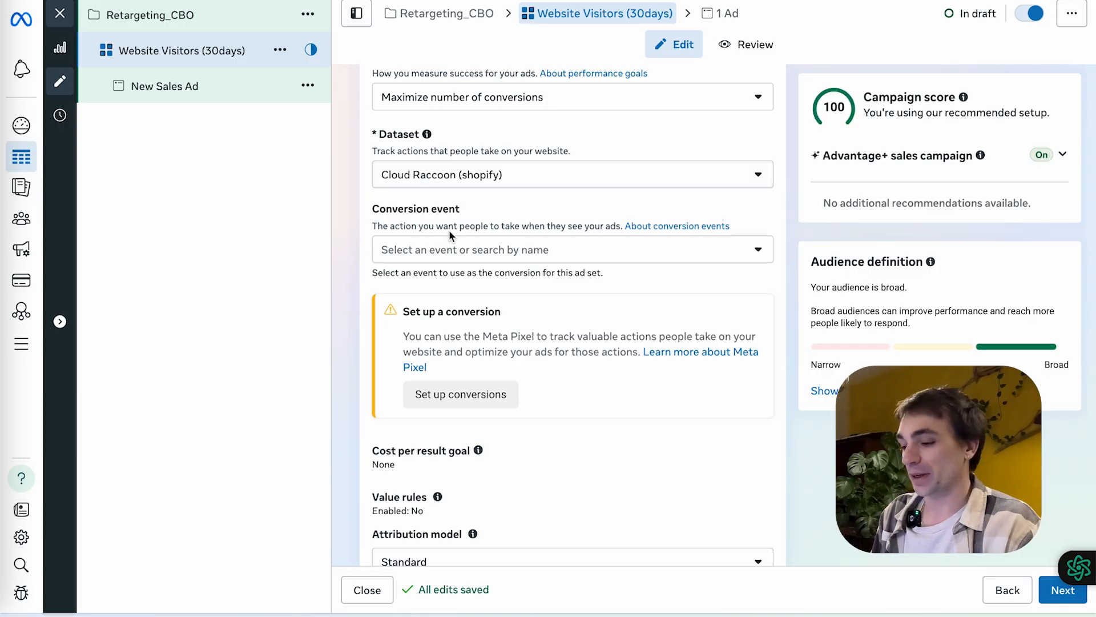
{"action": "left_click", "coordinate": [454, 249]}
{"action": "type", "text": "pur"}
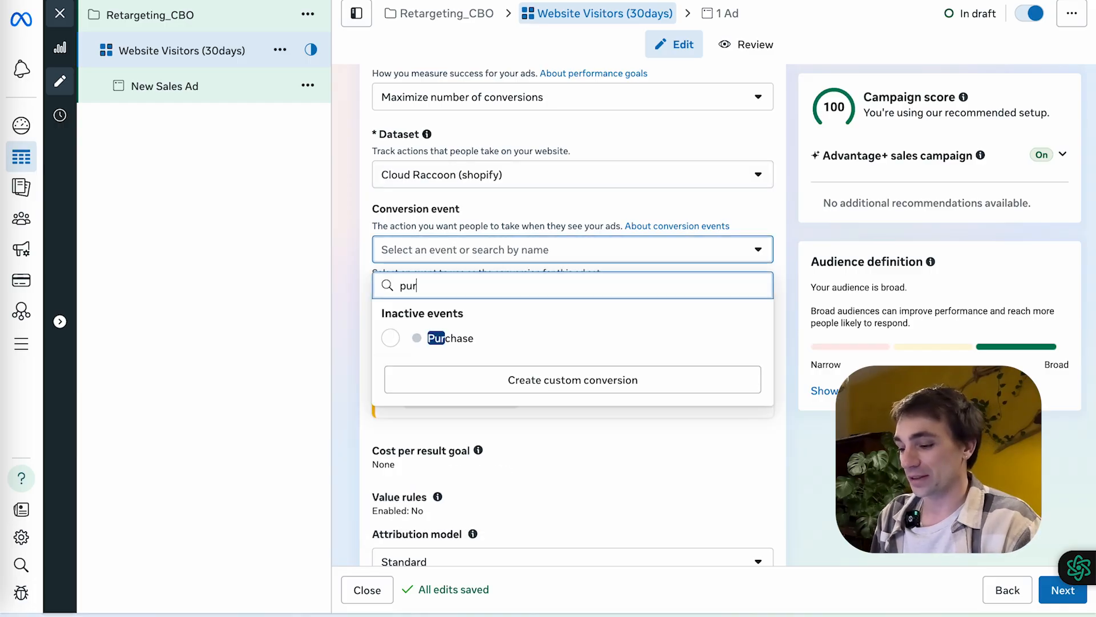
{"action": "left_click", "coordinate": [391, 338]}
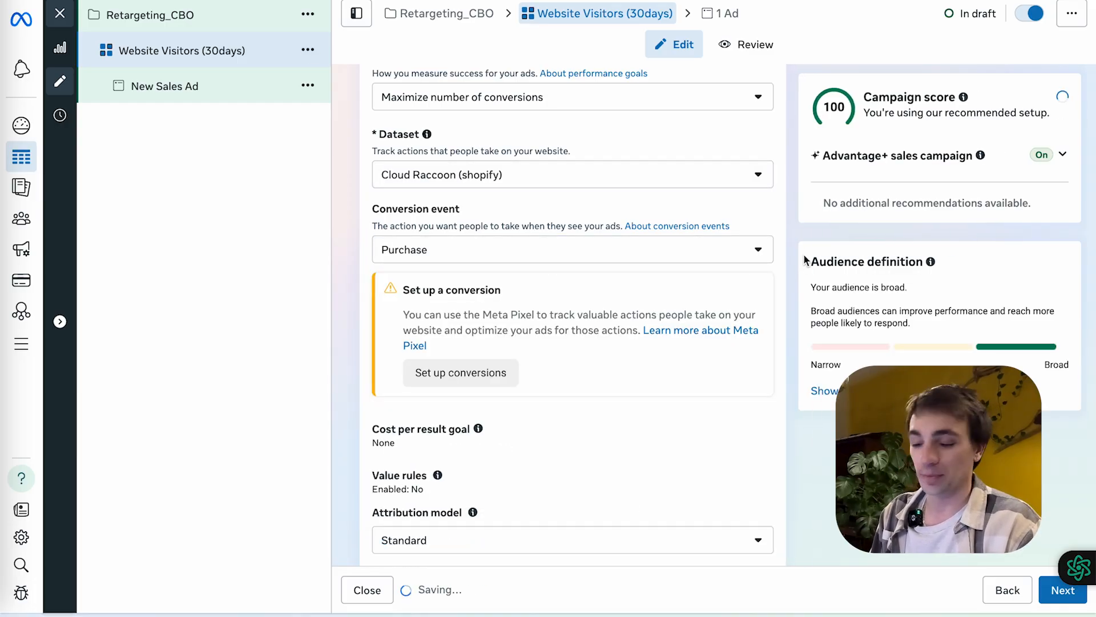
Replace Canada with United States as the ad set's included audience location.
{"action": "scroll", "coordinate": [656, 398], "scroll_direction": "down", "scroll_amount": 5}
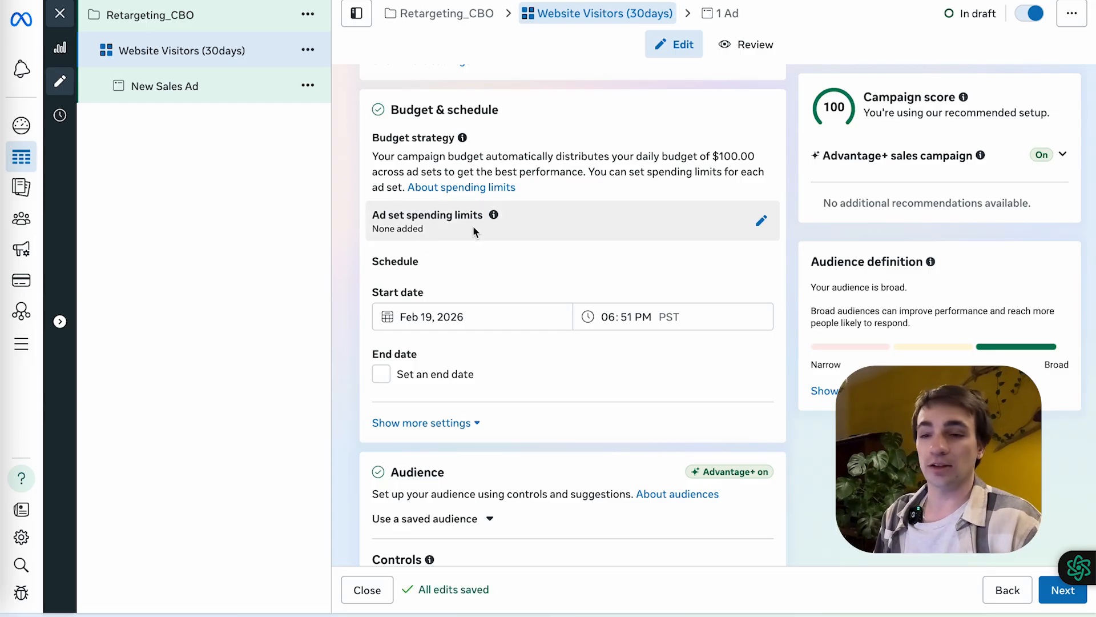
{"action": "scroll", "coordinate": [518, 374], "scroll_direction": "down", "scroll_amount": 6}
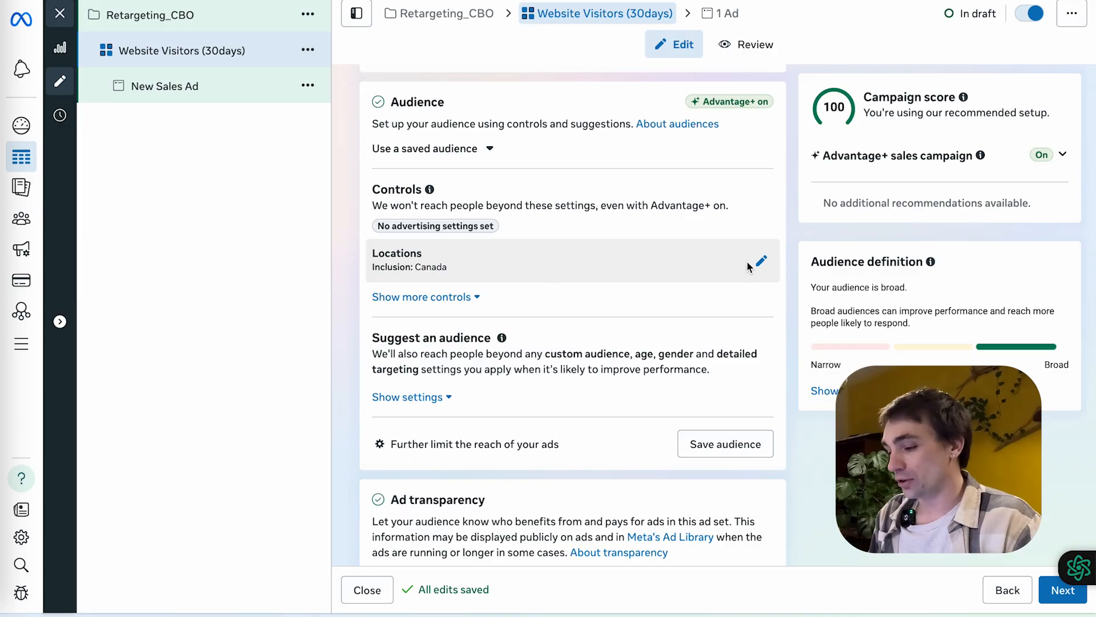
{"action": "left_click", "coordinate": [761, 261]}
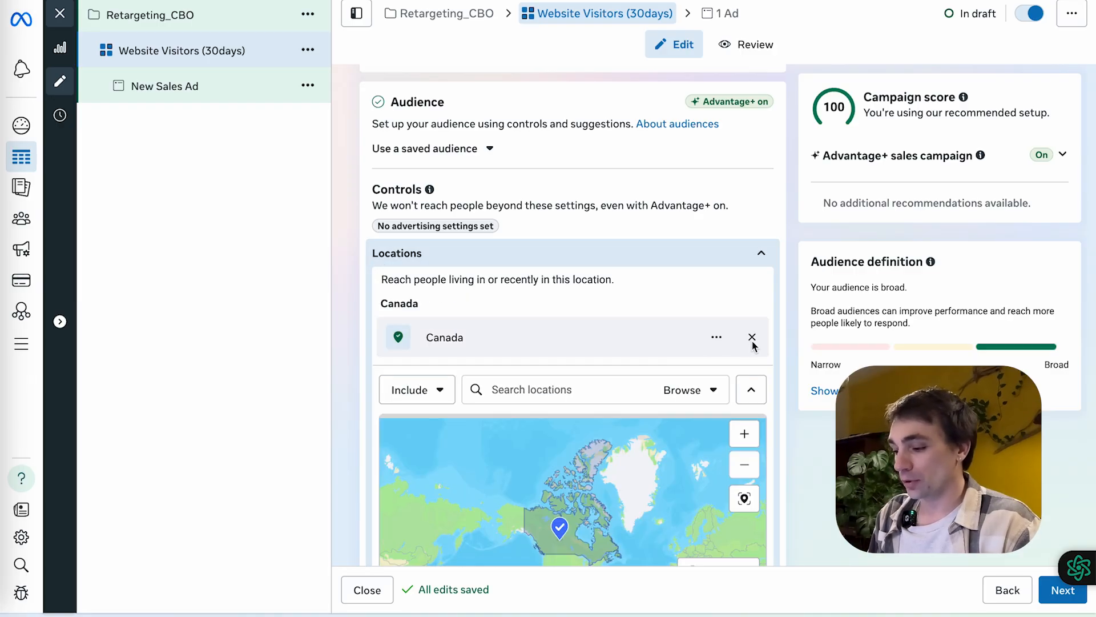
{"action": "left_click", "coordinate": [553, 389]}
{"action": "type", "text": "united states"}
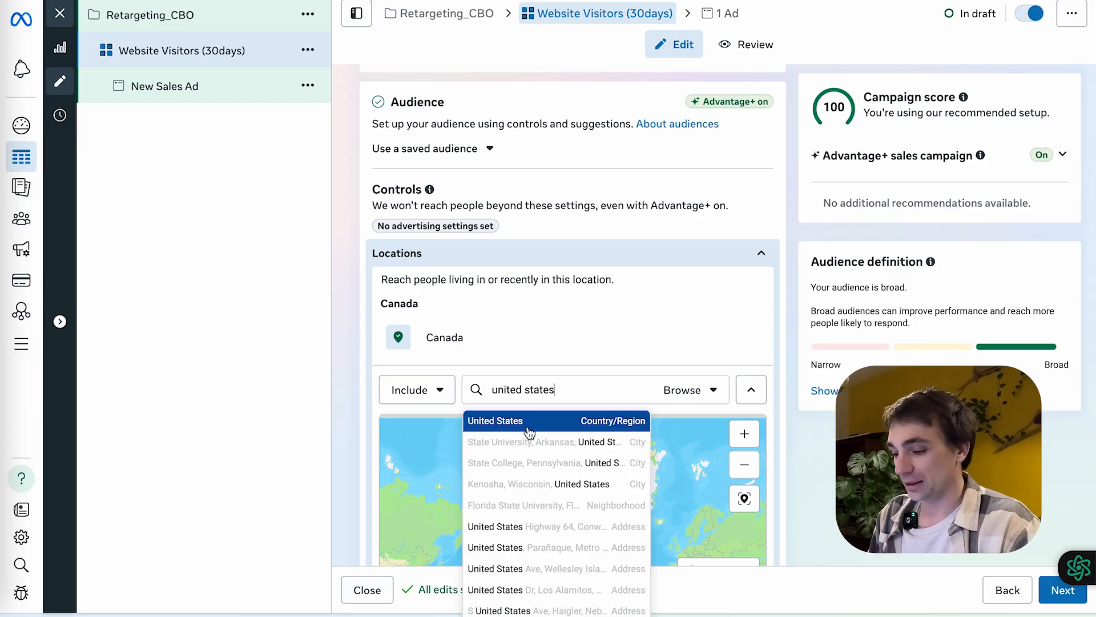
{"action": "left_click", "coordinate": [528, 428]}
{"action": "left_click", "coordinate": [750, 337]}
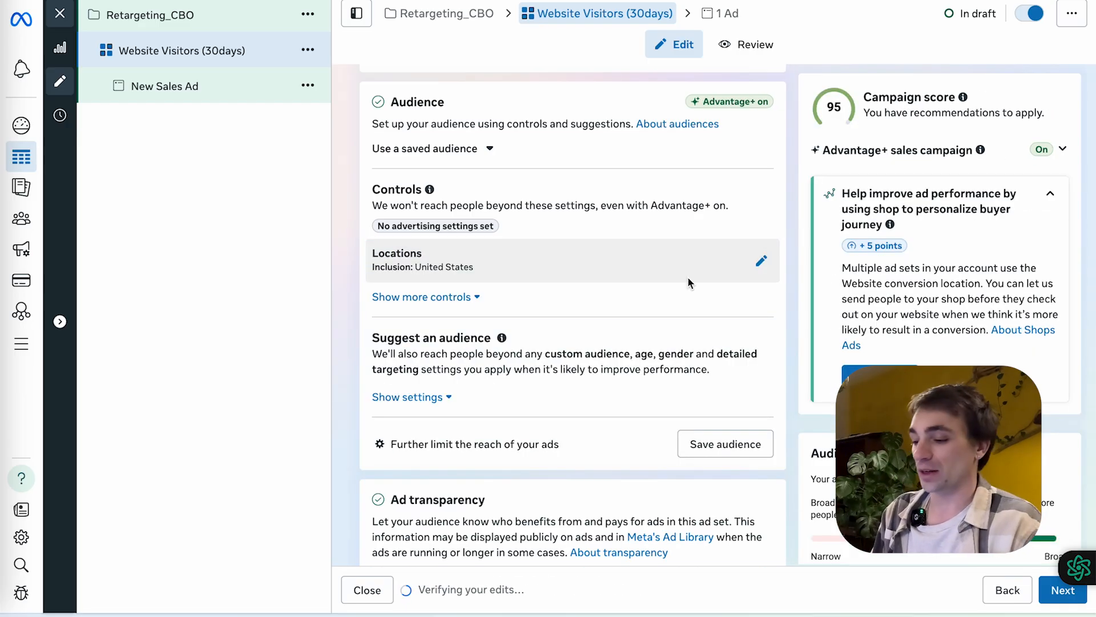
Switch the Website Visitors (30days) ad set's audience setup to further limit the reach of its ads.
{"action": "scroll", "coordinate": [526, 386], "scroll_direction": "down", "scroll_amount": 3}
{"action": "left_click", "coordinate": [434, 307]}
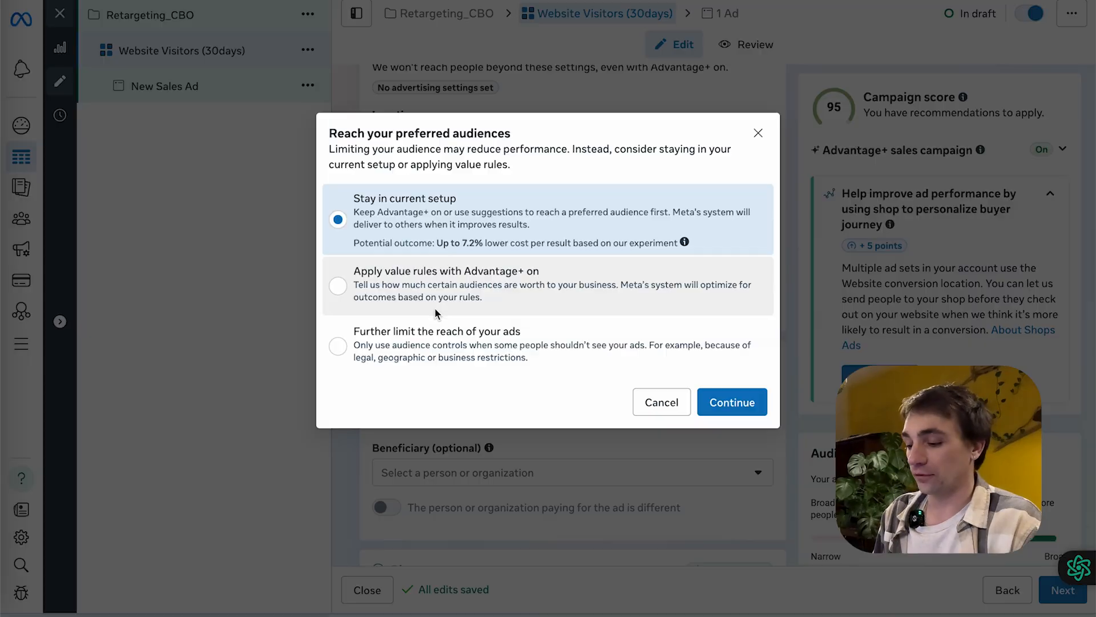
{"action": "left_click", "coordinate": [338, 348]}
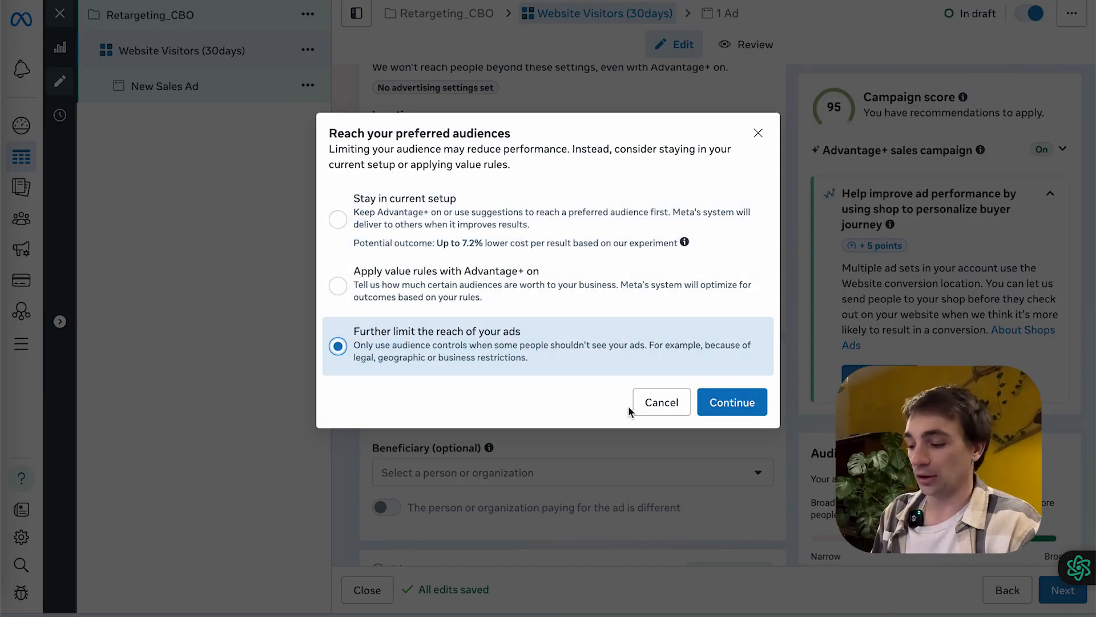
{"action": "left_click", "coordinate": [715, 407]}
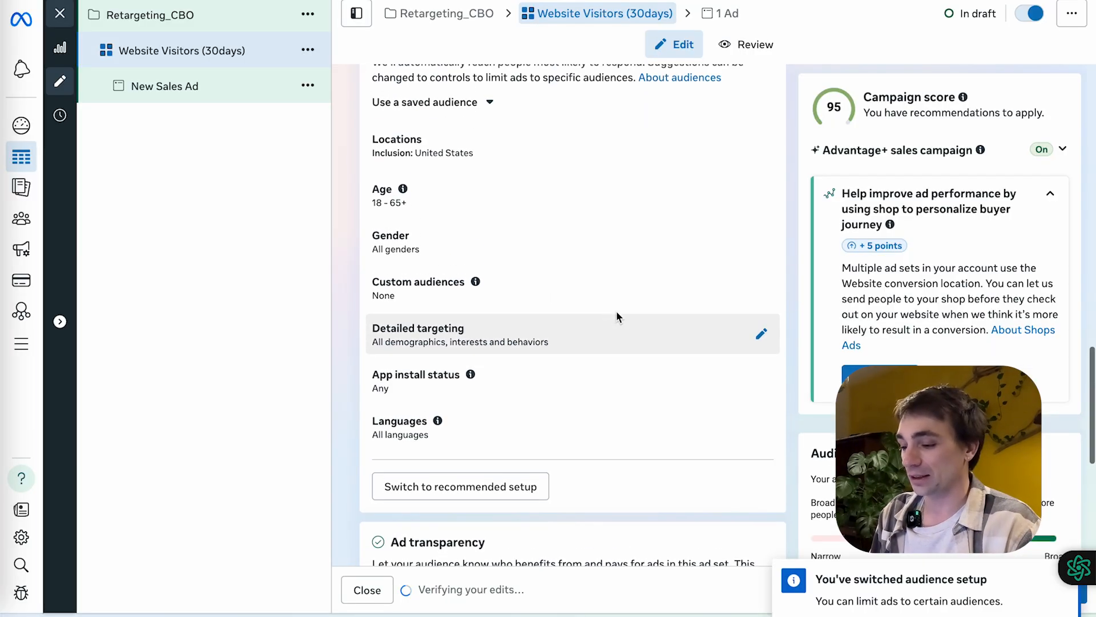
Include the Website Visitors (30 days) custom audience in the ad set's targeting.
{"action": "left_click", "coordinate": [760, 295]}
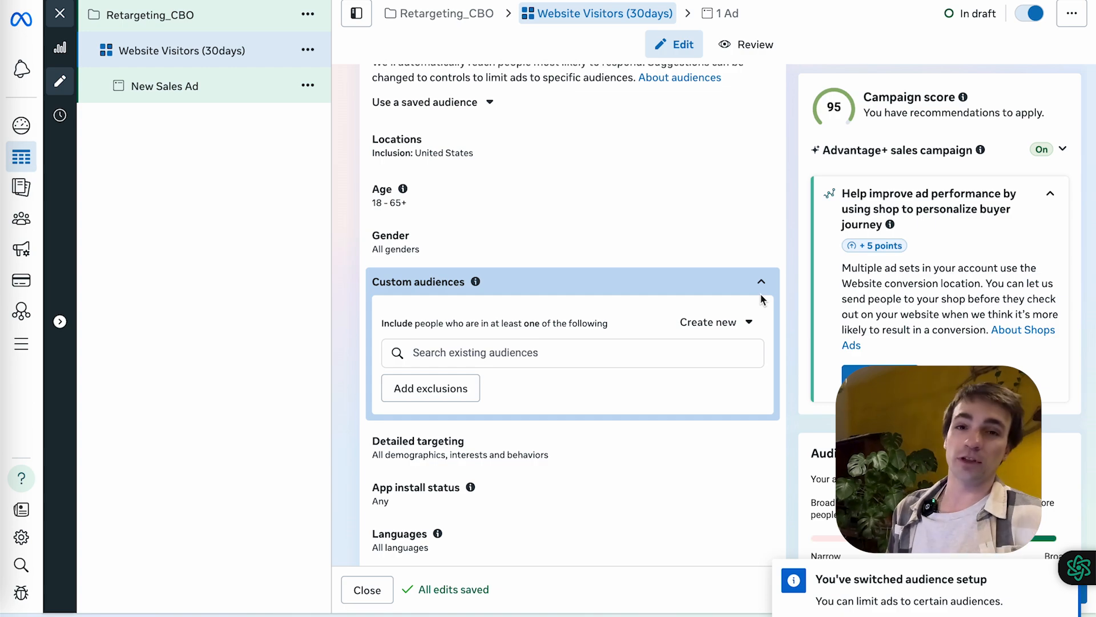
{"action": "left_click", "coordinate": [500, 353]}
{"action": "type", "text": "website"}
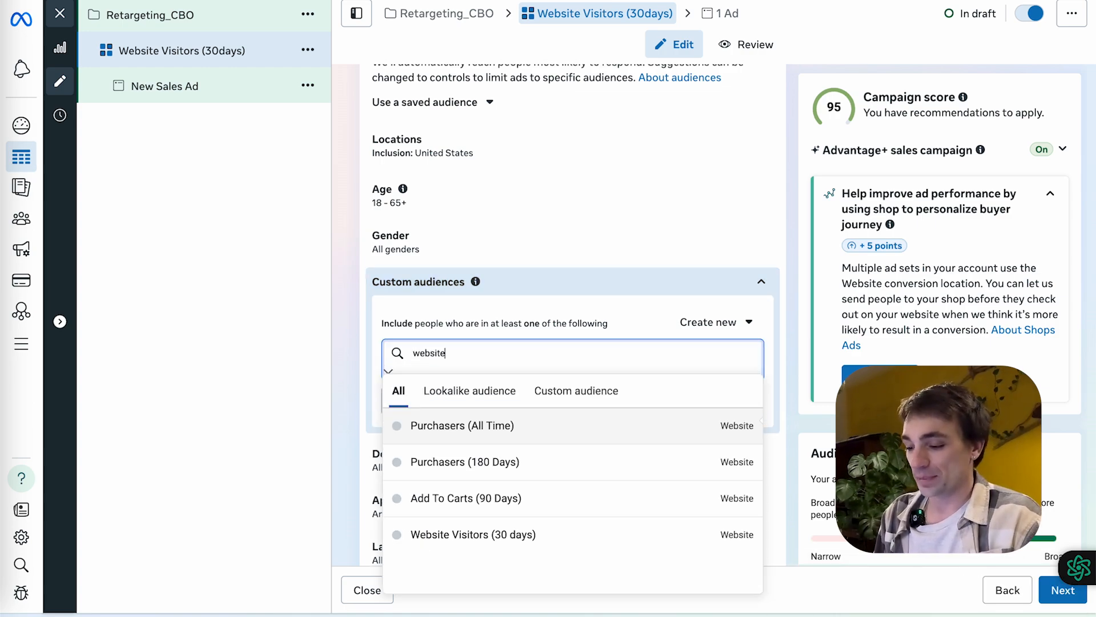
{"action": "left_click", "coordinate": [450, 424]}
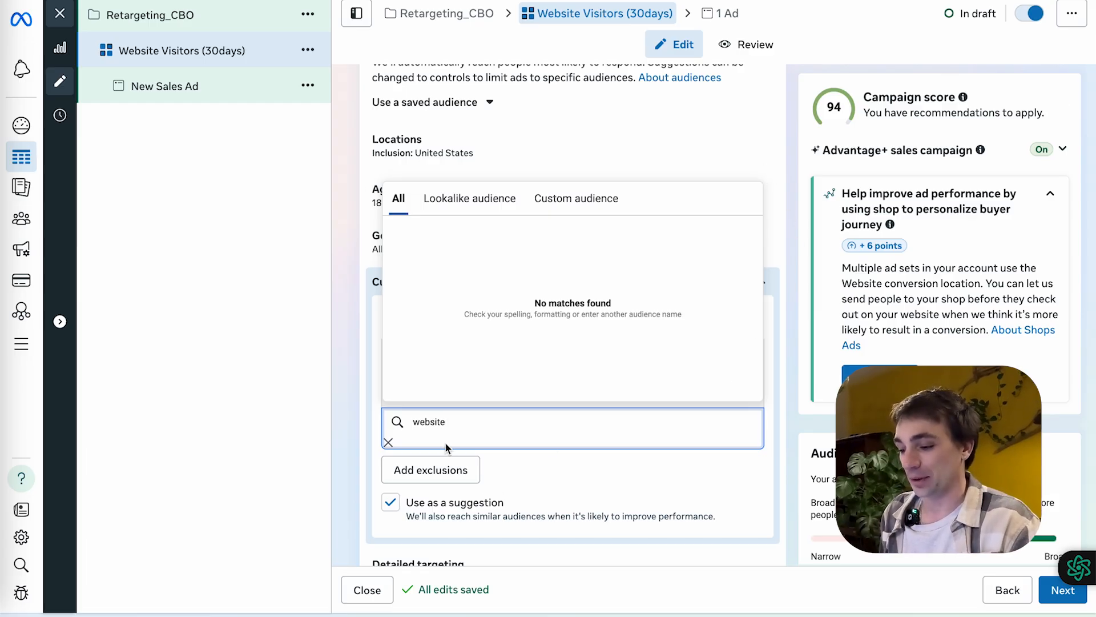
{"action": "left_click", "coordinate": [570, 300]}
{"action": "scroll", "coordinate": [427, 343], "scroll_direction": "down", "scroll_amount": 1}
{"action": "scroll", "coordinate": [428, 342], "scroll_direction": "down", "scroll_amount": 1}
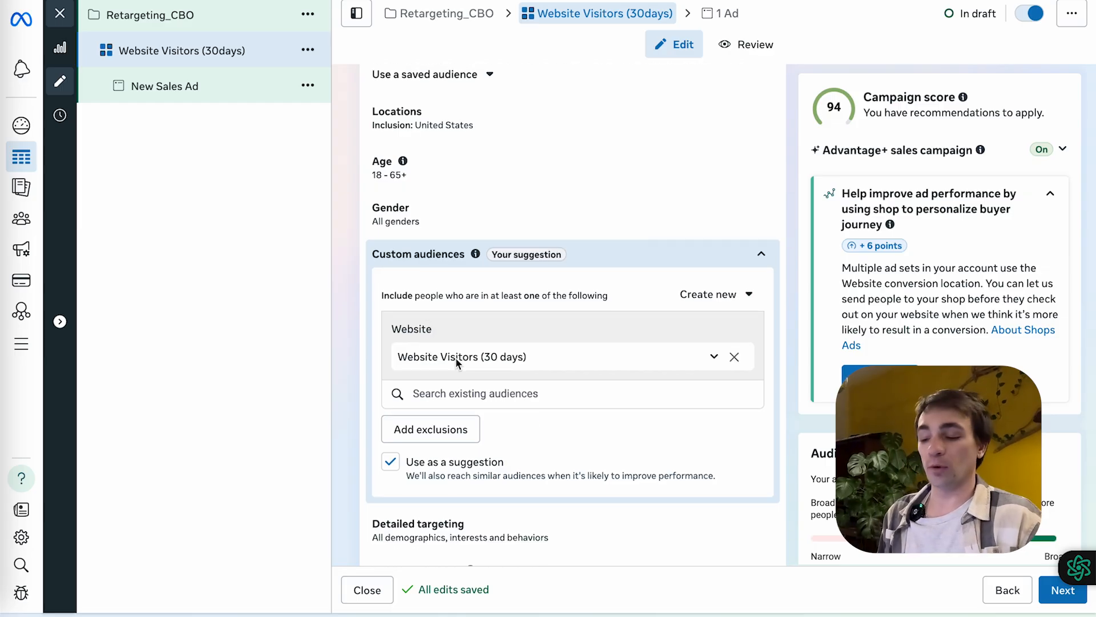
Exclude Purchasers (All Time) and Purchasers (180 Days) from the ad set and turn off using the custom audiences as a suggestion.
{"action": "left_click", "coordinate": [434, 430]}
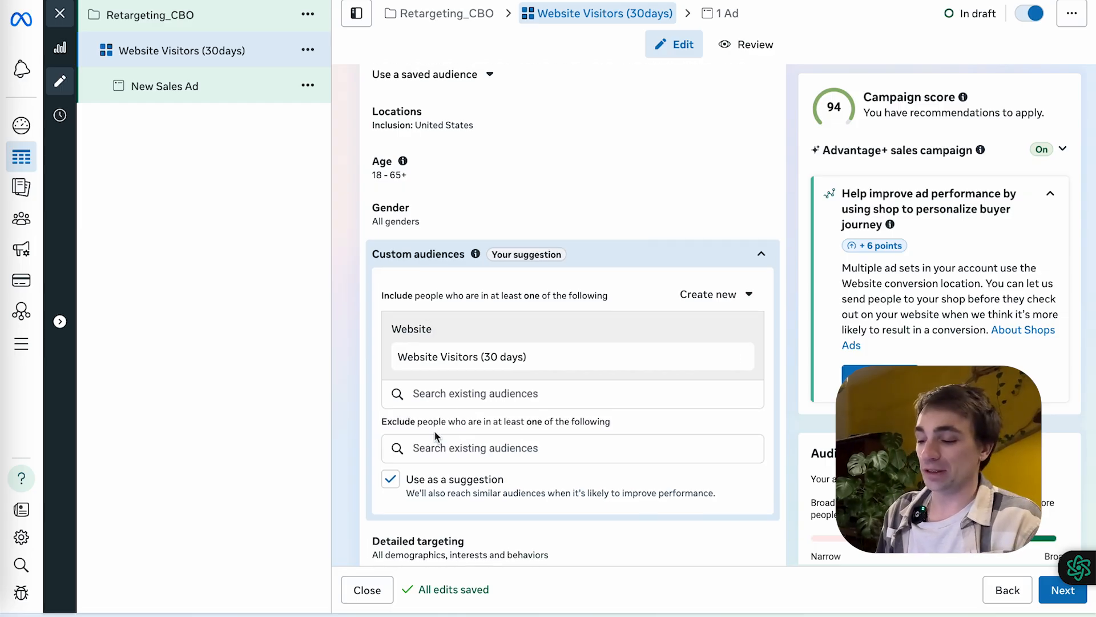
{"action": "left_click", "coordinate": [455, 448]}
{"action": "type", "text": "purc"}
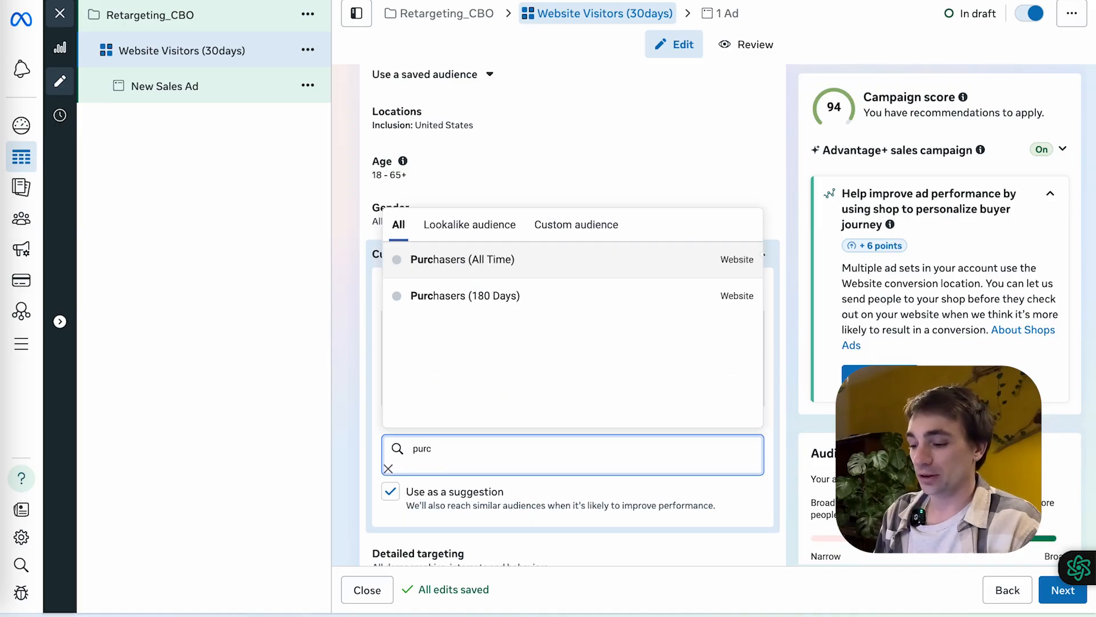
{"action": "left_click", "coordinate": [465, 259]}
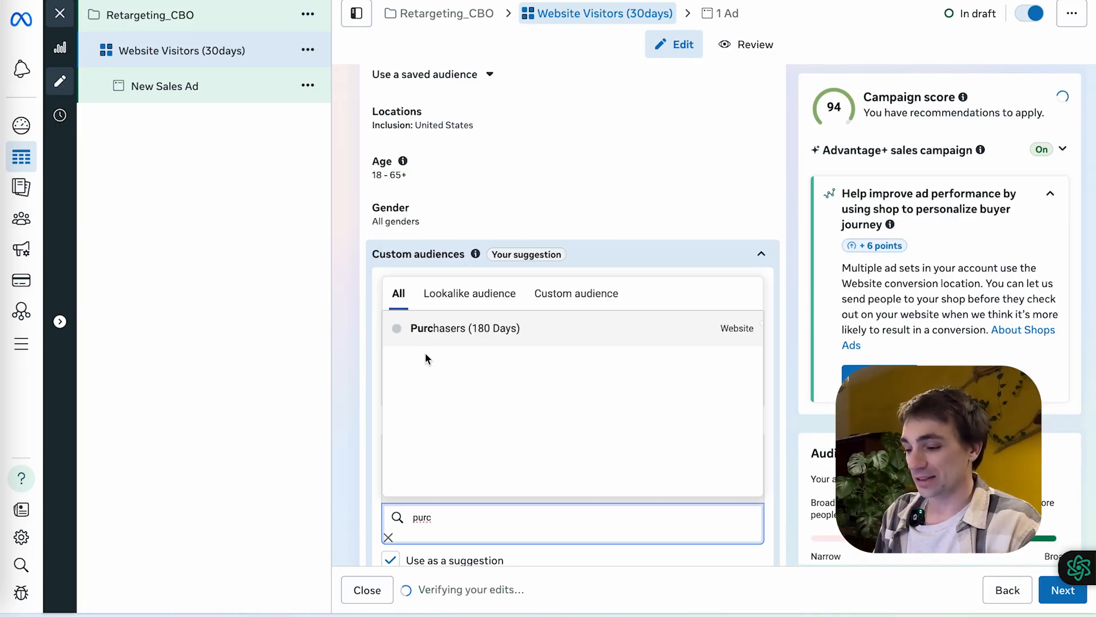
{"action": "left_click", "coordinate": [432, 332]}
{"action": "left_click", "coordinate": [797, 296]}
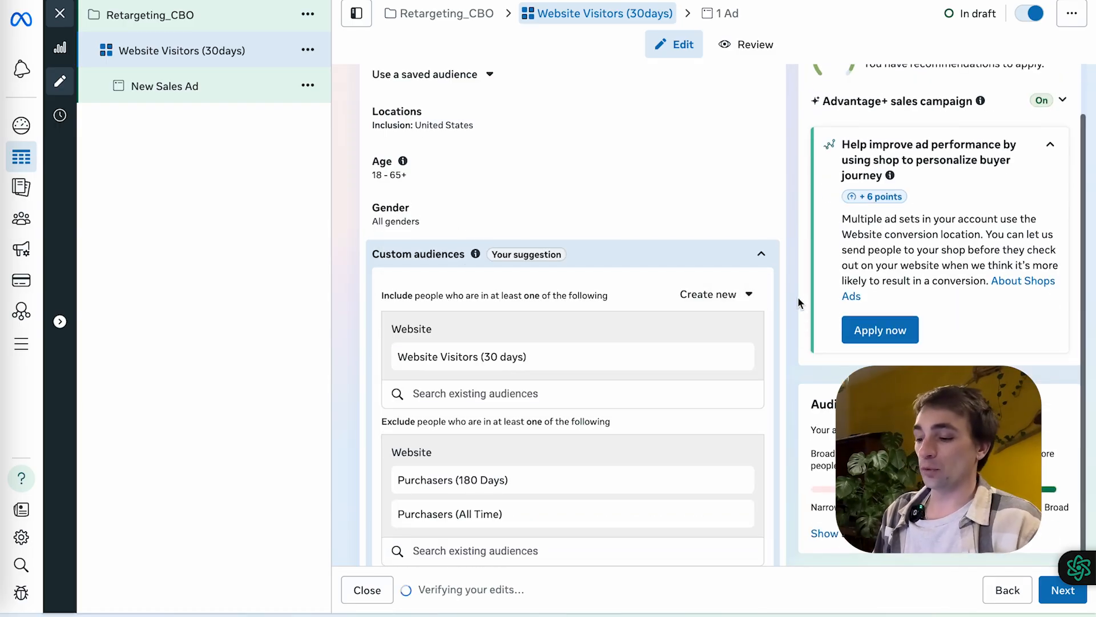
{"action": "scroll", "coordinate": [694, 352], "scroll_direction": "down", "scroll_amount": 3}
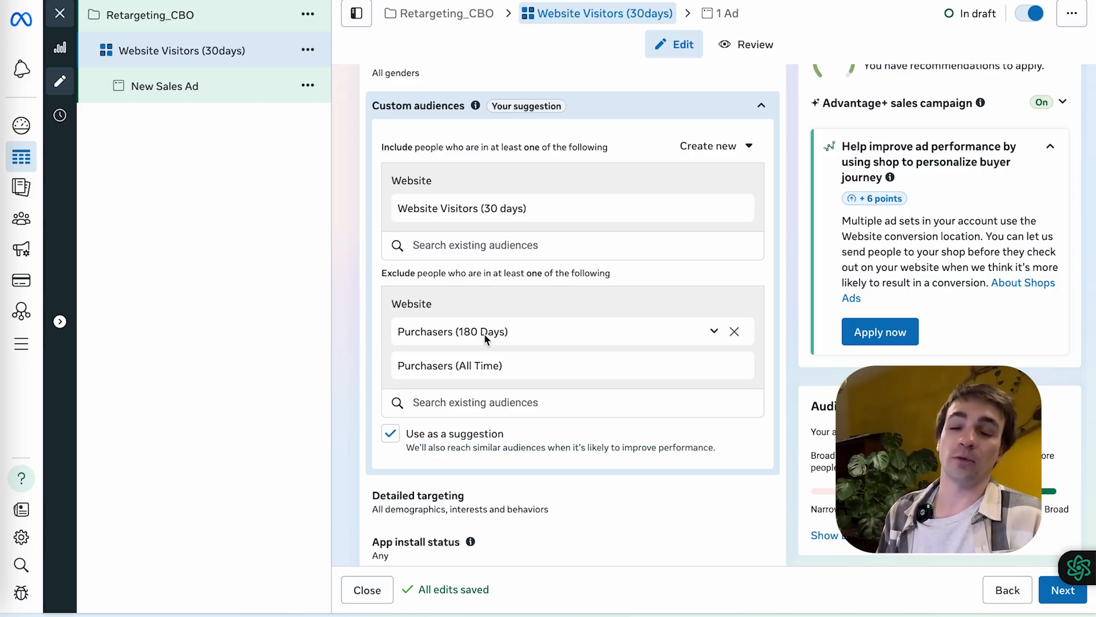
{"action": "left_click", "coordinate": [390, 437]}
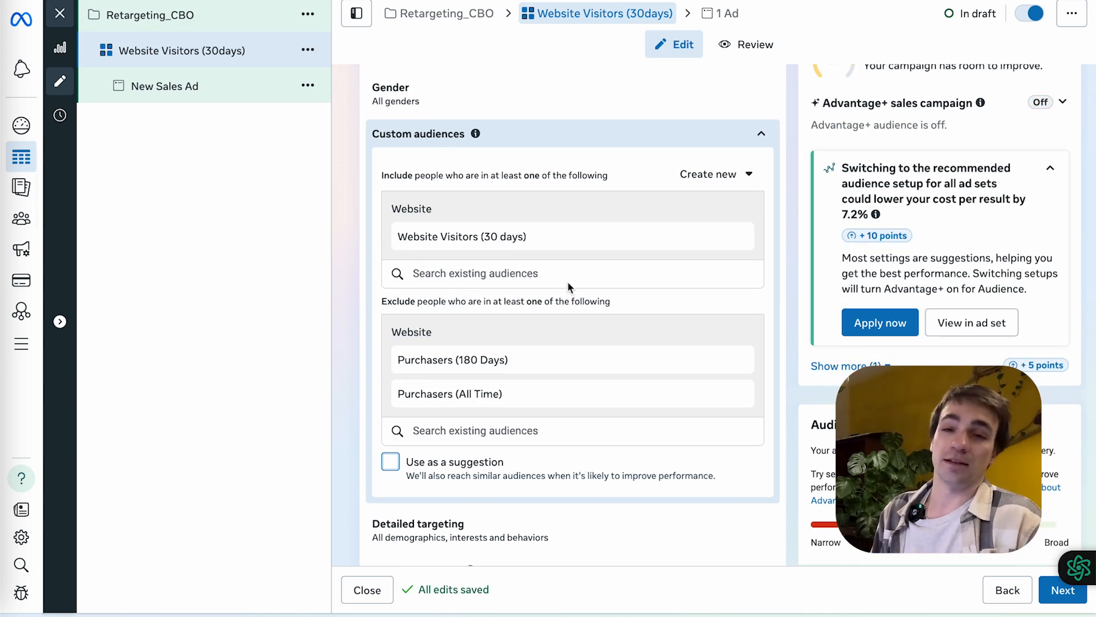
Rename the ad inside the Website Visitors (30days) ad set as Ad1.
{"action": "scroll", "coordinate": [569, 286], "scroll_direction": "down", "scroll_amount": 8}
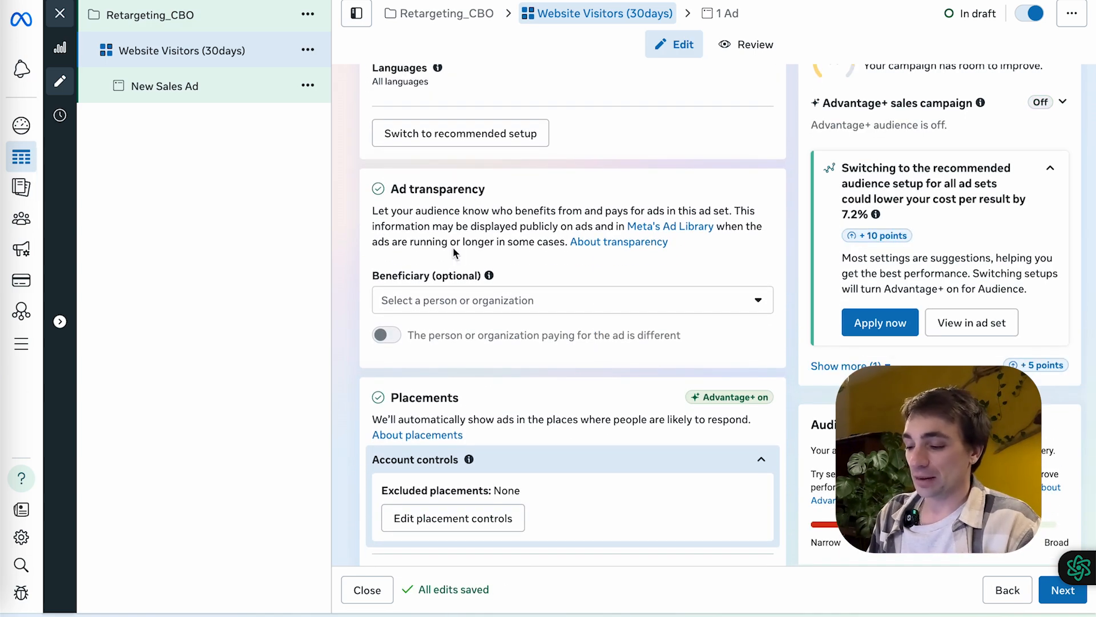
{"action": "scroll", "coordinate": [463, 346], "scroll_direction": "down", "scroll_amount": 1}
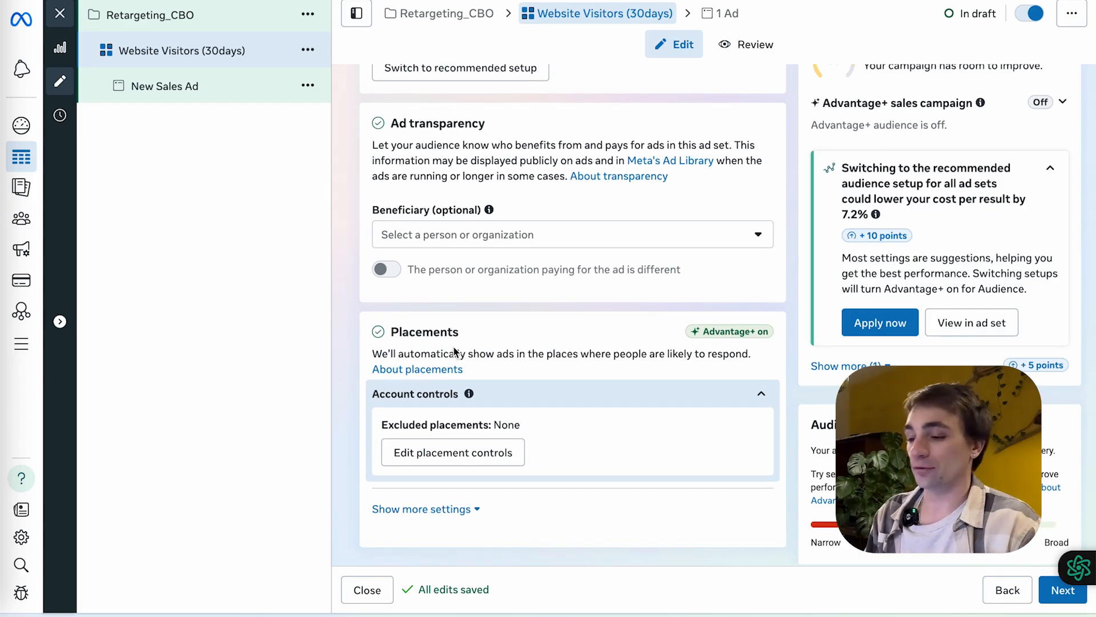
{"action": "left_click", "coordinate": [240, 86]}
{"action": "key", "text": "ctrl+a"}
{"action": "type", "text": "Ad1"}
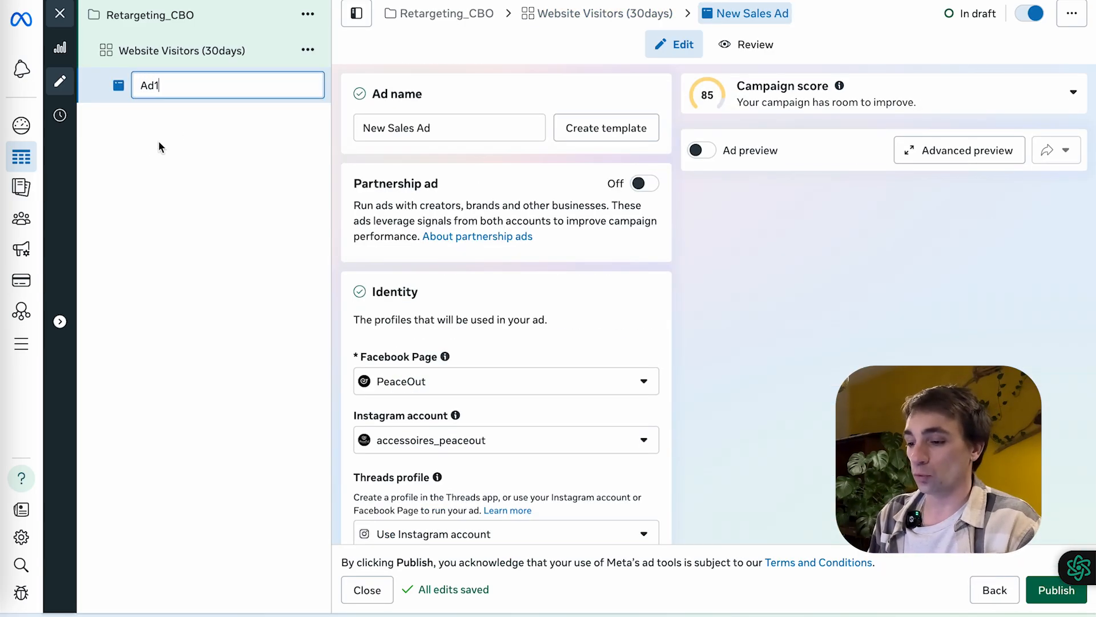
Duplicate Ad1 within the Website Visitors (30days) ad set and name the copy Ad2.
{"action": "left_click", "coordinate": [280, 86]}
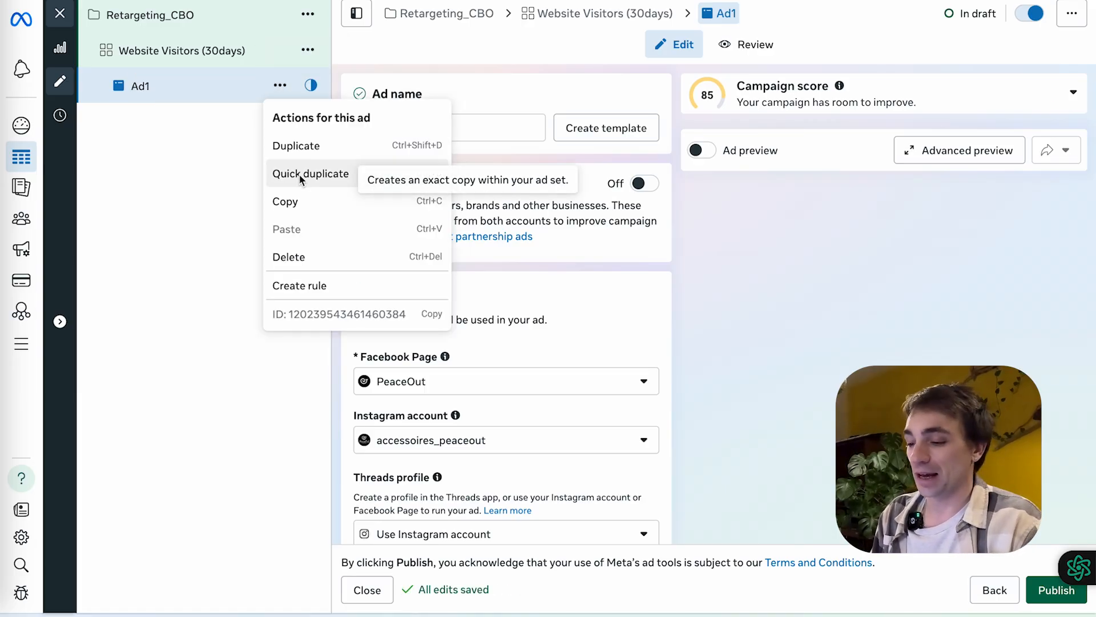
{"action": "left_click", "coordinate": [304, 147]}
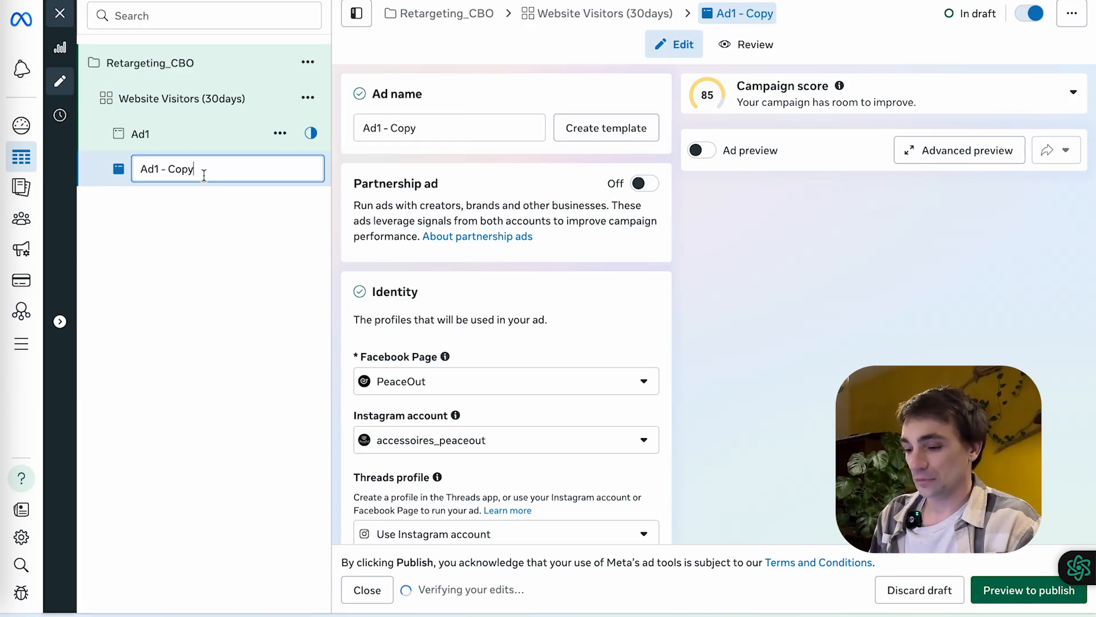
{"action": "key", "text": "super+space"}
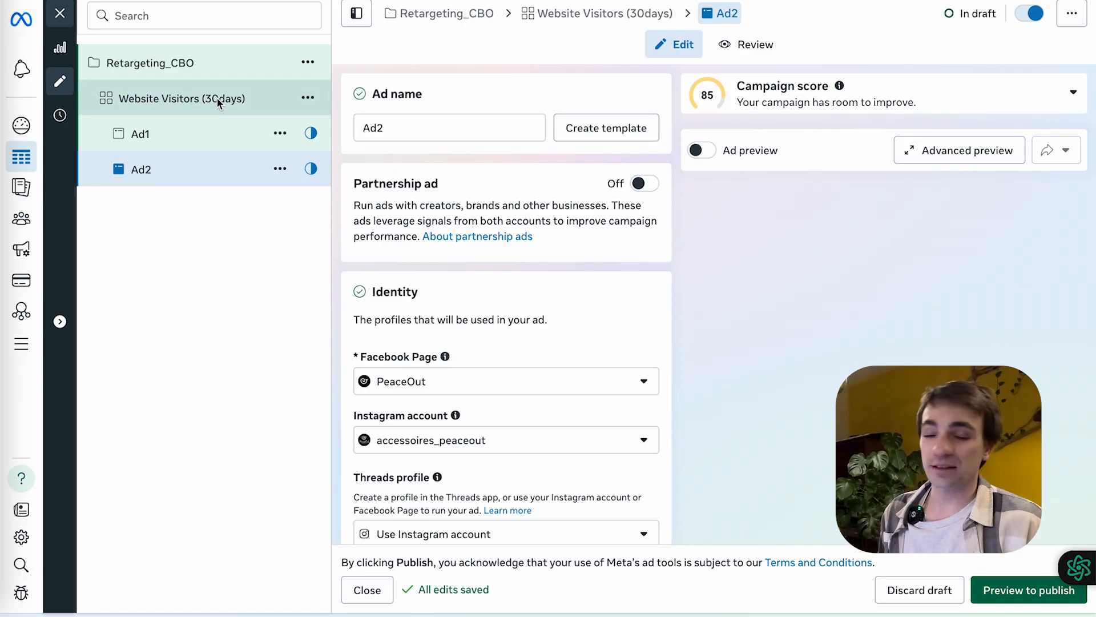
Duplicate the Website Visitors (30days) ad set with its ads, without applying the Advantage+ audience recommendation.
{"action": "left_click", "coordinate": [183, 99]}
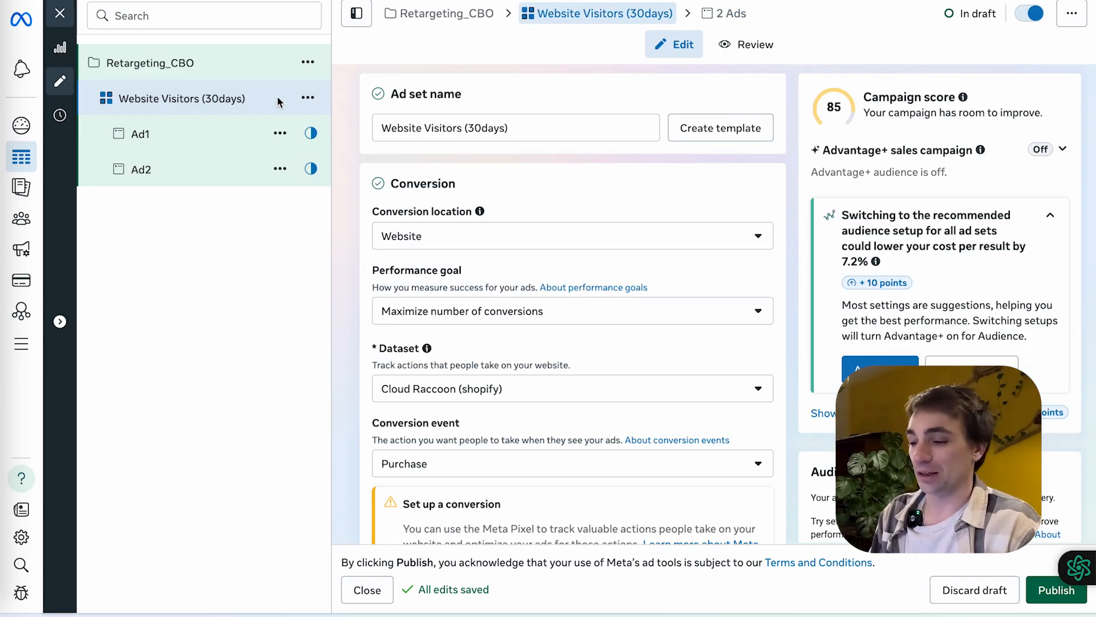
{"action": "left_click", "coordinate": [308, 97]}
{"action": "left_click", "coordinate": [334, 159]}
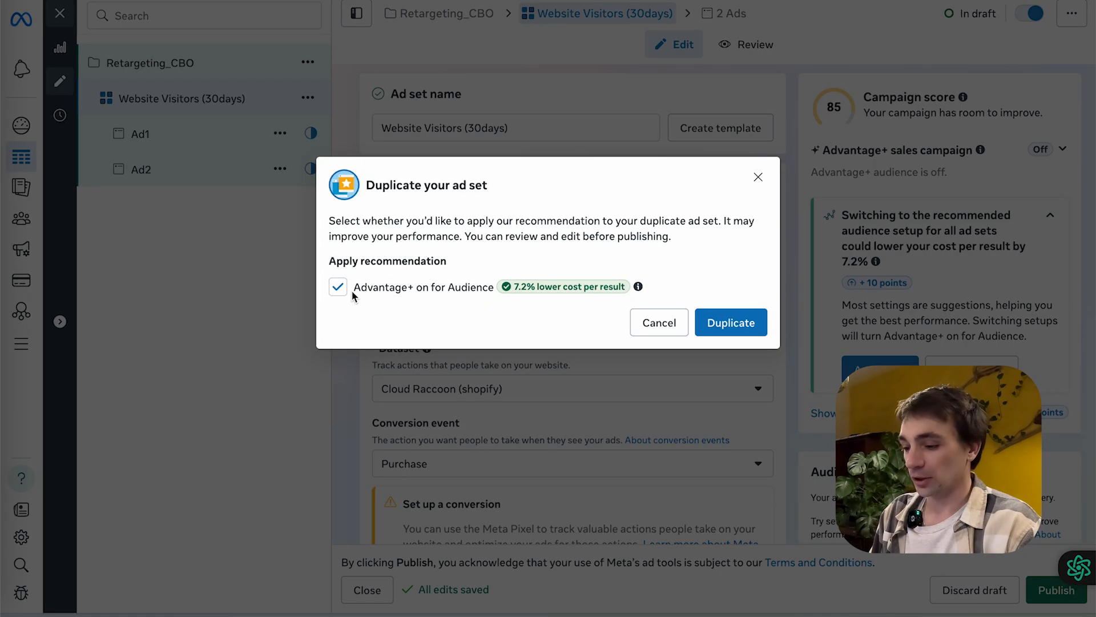
{"action": "left_click", "coordinate": [336, 286]}
{"action": "left_click", "coordinate": [731, 321]}
{"action": "left_click", "coordinate": [725, 416]}
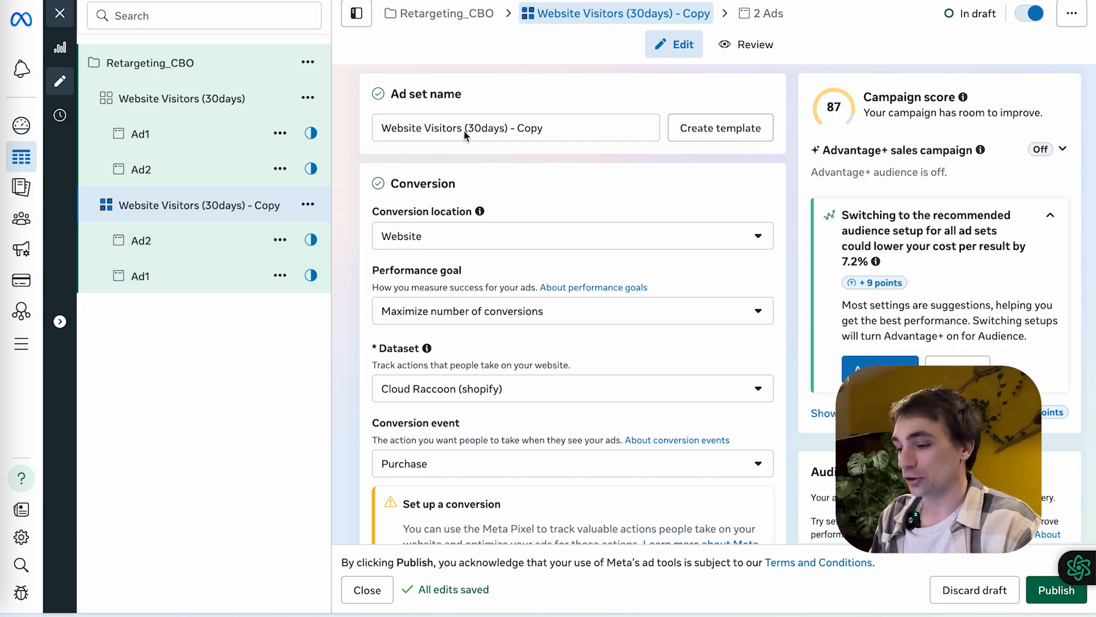
Rename the duplicated ad set as ATC (90 days).
{"action": "triple_click", "coordinate": [482, 130]}
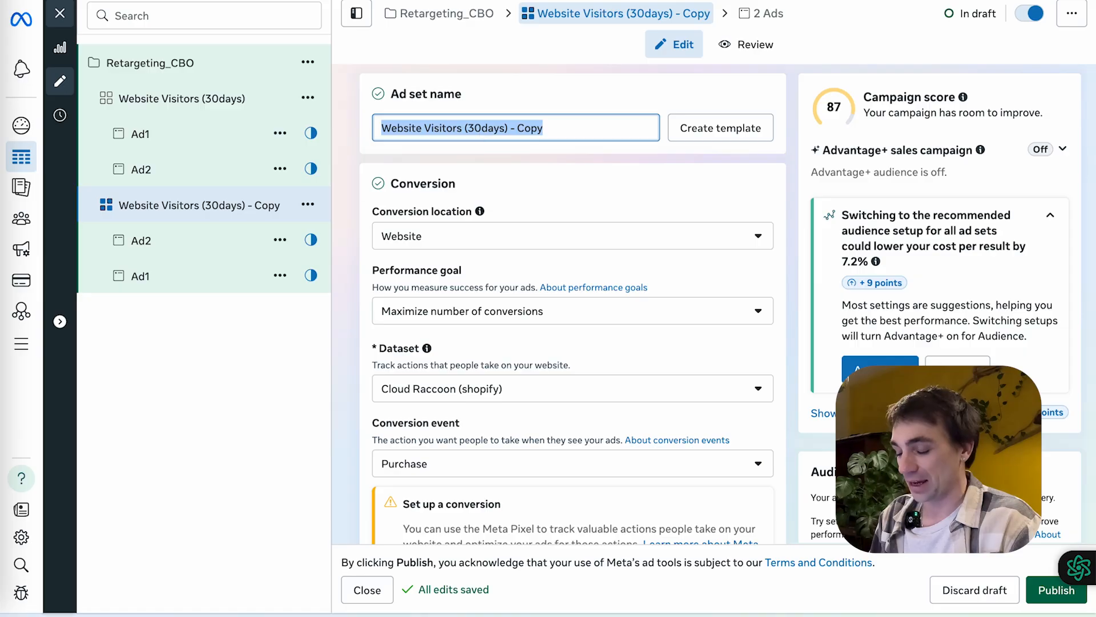
{"action": "type", "text": "ATC (90 days)"}
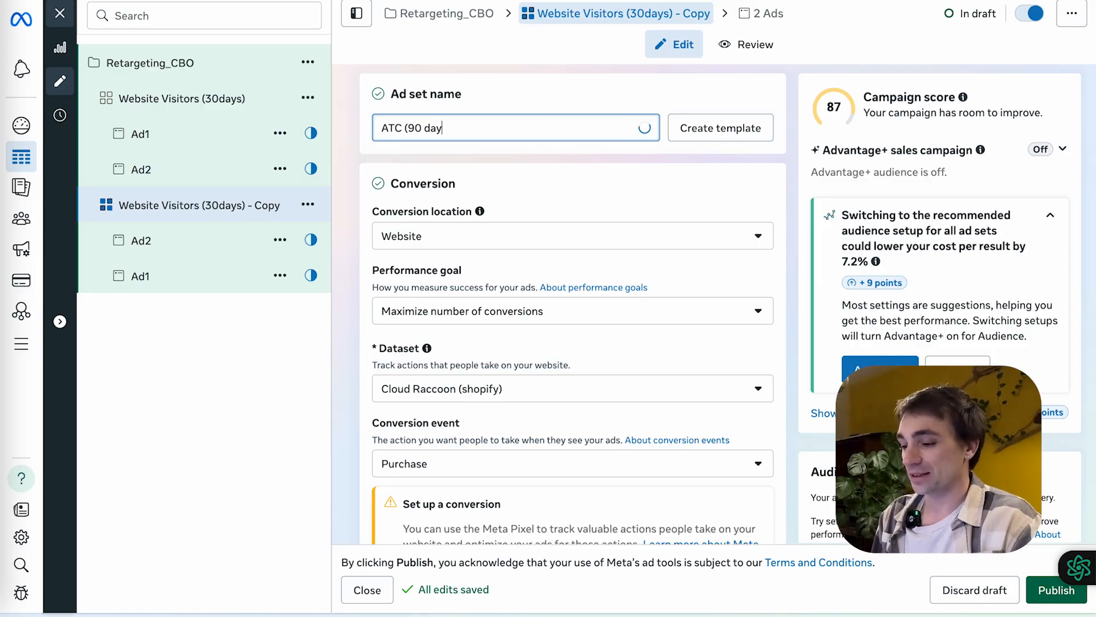
{"action": "left_click", "coordinate": [552, 105]}
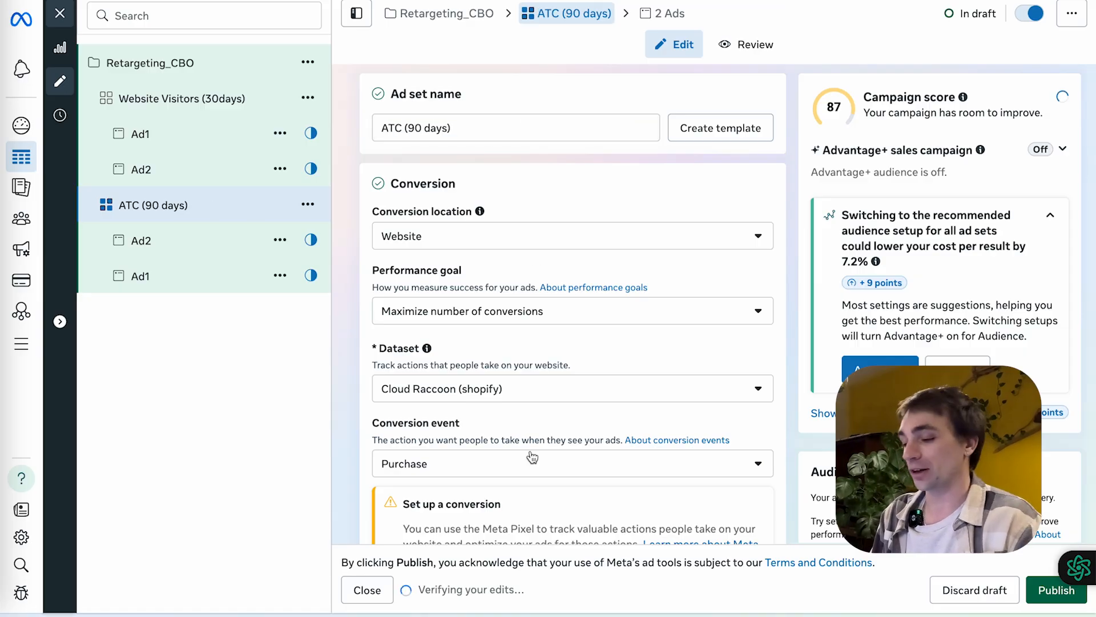
Open the custom audiences setting of the ATC (90 days) ad set for editing.
{"action": "scroll", "coordinate": [531, 454], "scroll_direction": "down", "scroll_amount": 3}
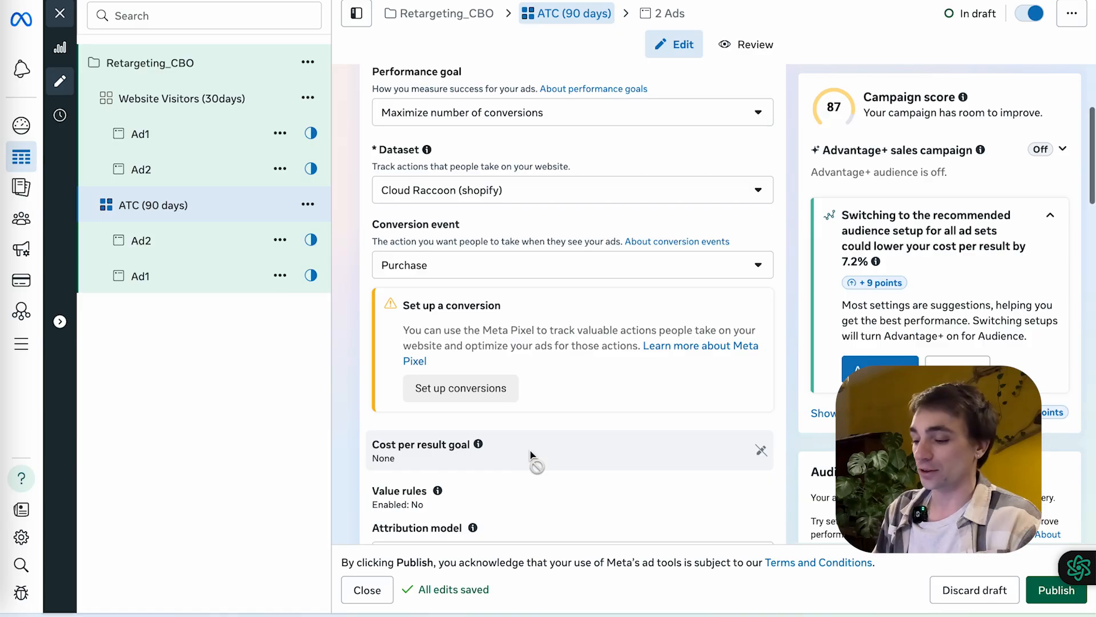
{"action": "scroll", "coordinate": [531, 453], "scroll_direction": "down", "scroll_amount": 1}
{"action": "scroll", "coordinate": [531, 454], "scroll_direction": "down", "scroll_amount": 15}
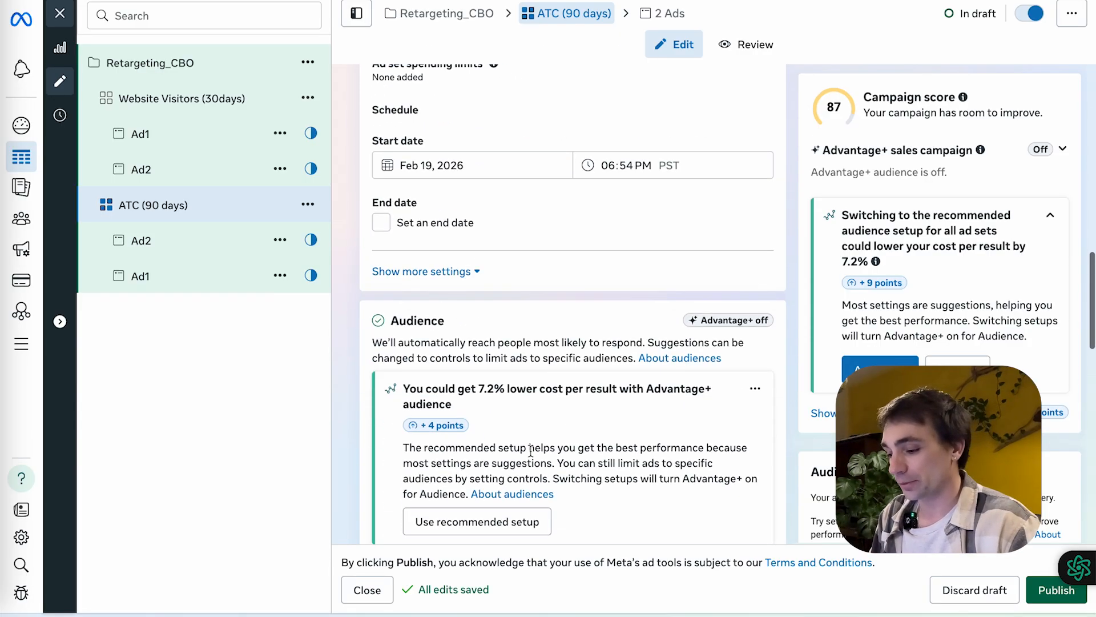
{"action": "left_click", "coordinate": [761, 293]}
{"action": "scroll", "coordinate": [470, 326], "scroll_direction": "down", "scroll_amount": 2}
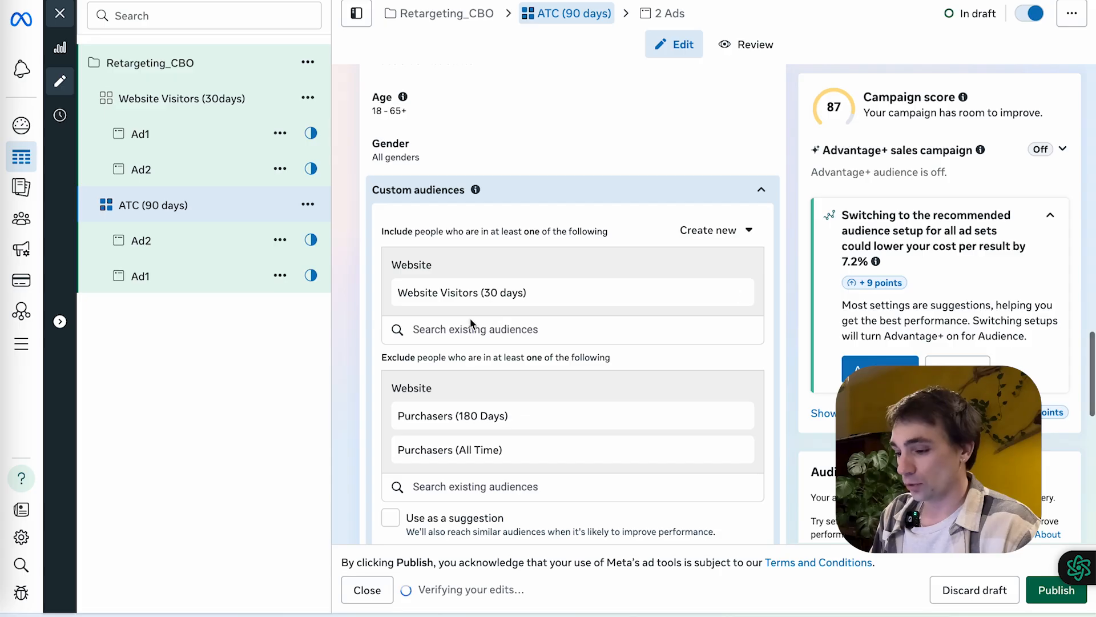
{"action": "left_click", "coordinate": [451, 330]}
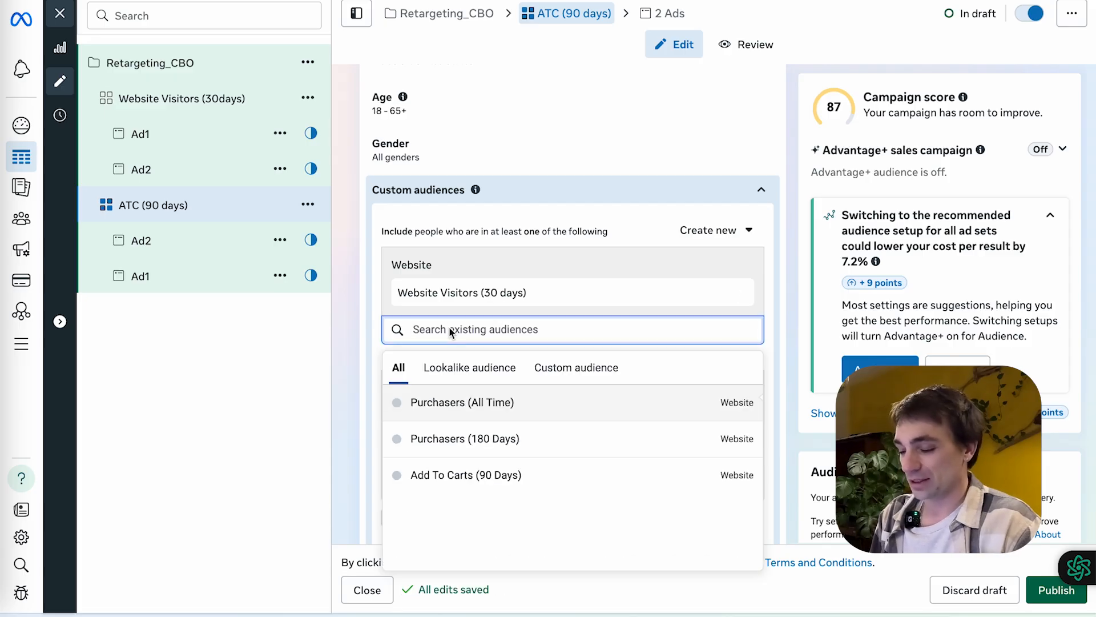
{"action": "type", "text": "a"}
{"action": "left_click", "coordinate": [466, 474]}
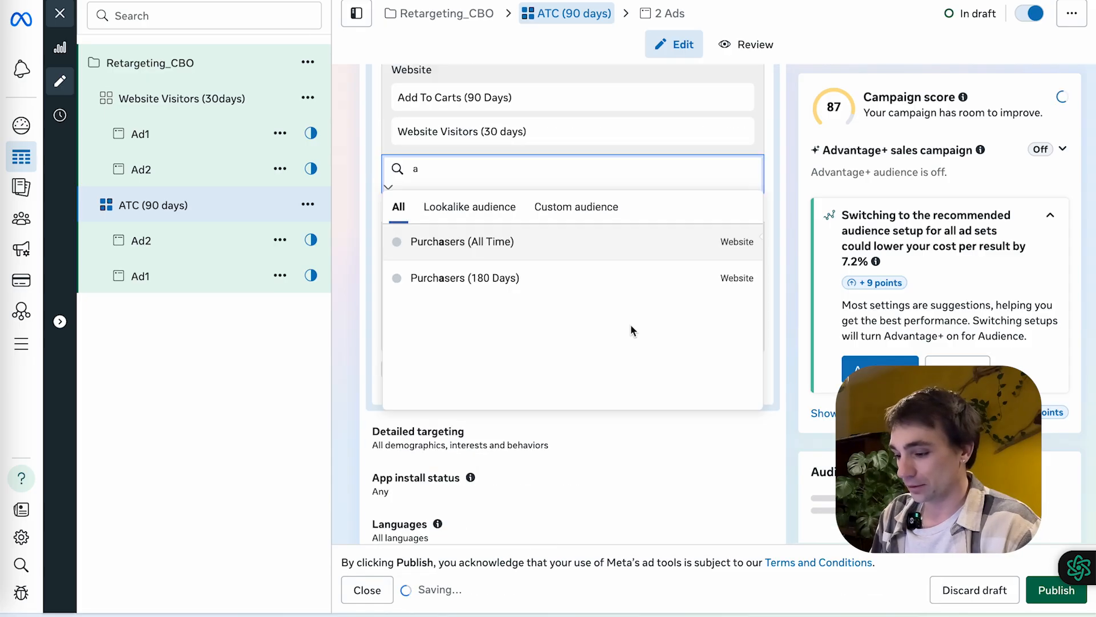
{"action": "left_click", "coordinate": [735, 293]}
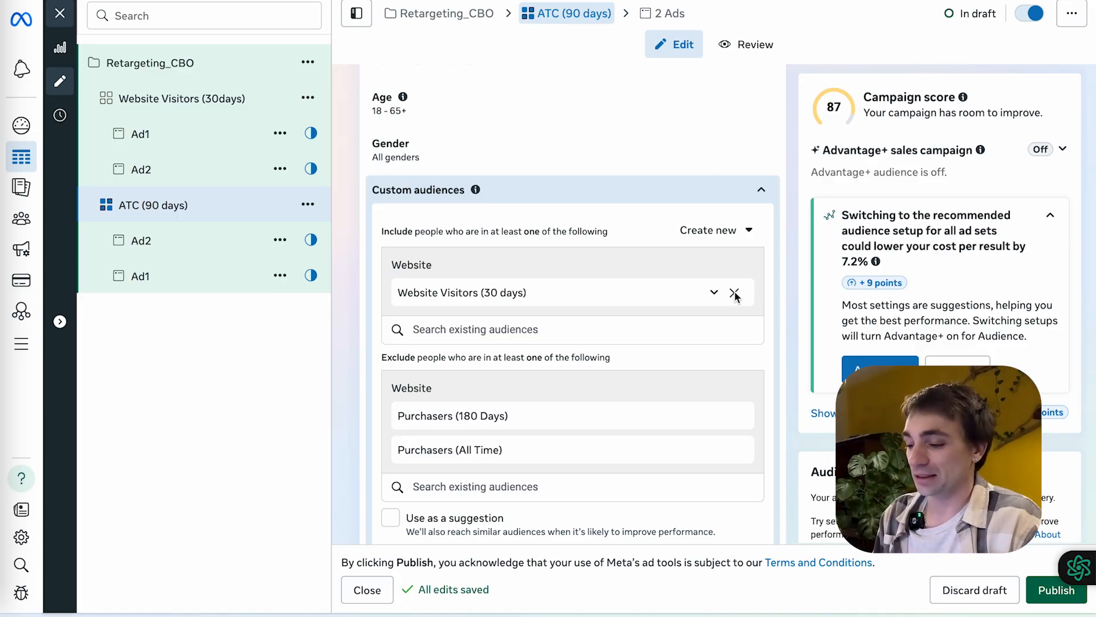
Replace Website Visitors (30 days) with Add To Carts (90 Days) as the included custom audience of the ATC (90 days) ad set.
{"action": "left_click", "coordinate": [734, 294]}
{"action": "scroll", "coordinate": [592, 251], "scroll_direction": "up", "scroll_amount": 2}
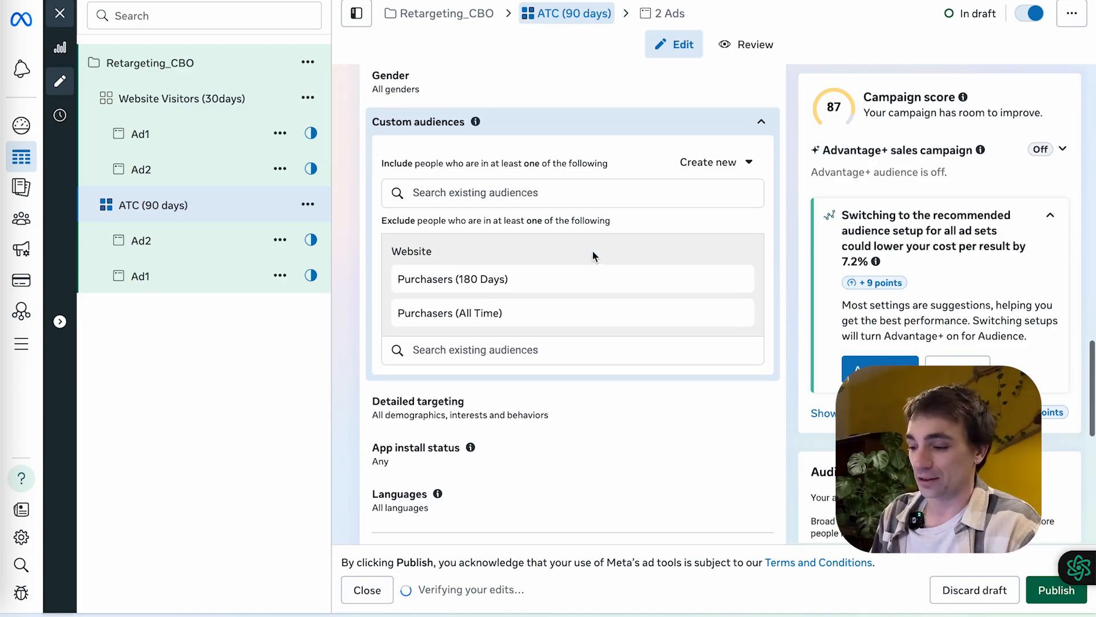
{"action": "left_click", "coordinate": [453, 194]}
{"action": "type", "text": "ad"}
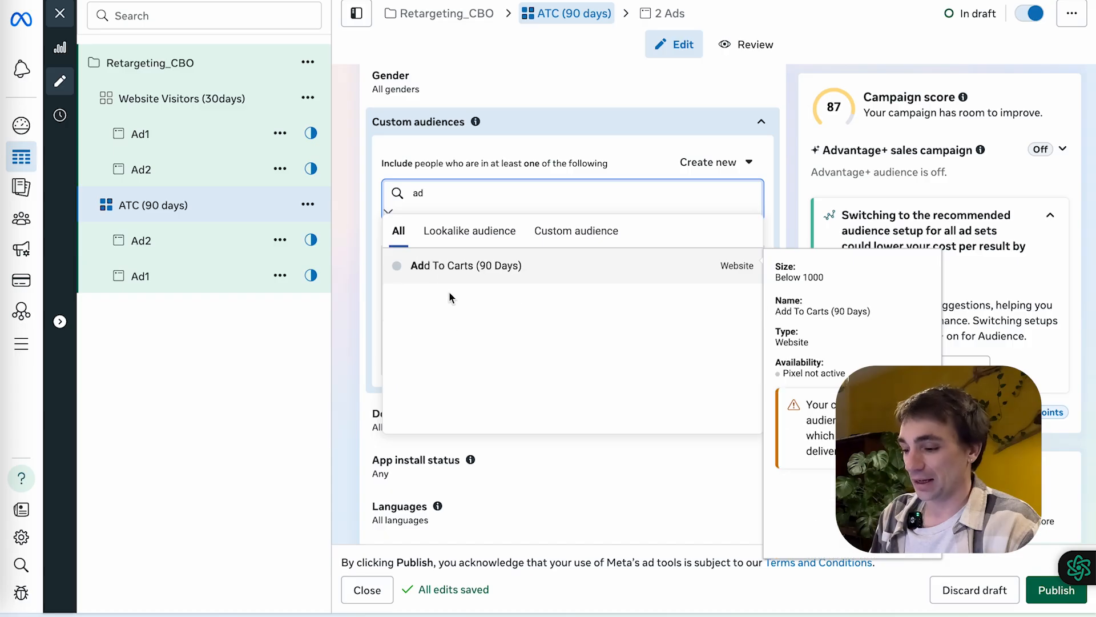
{"action": "left_click", "coordinate": [441, 273]}
{"action": "left_click", "coordinate": [792, 199]}
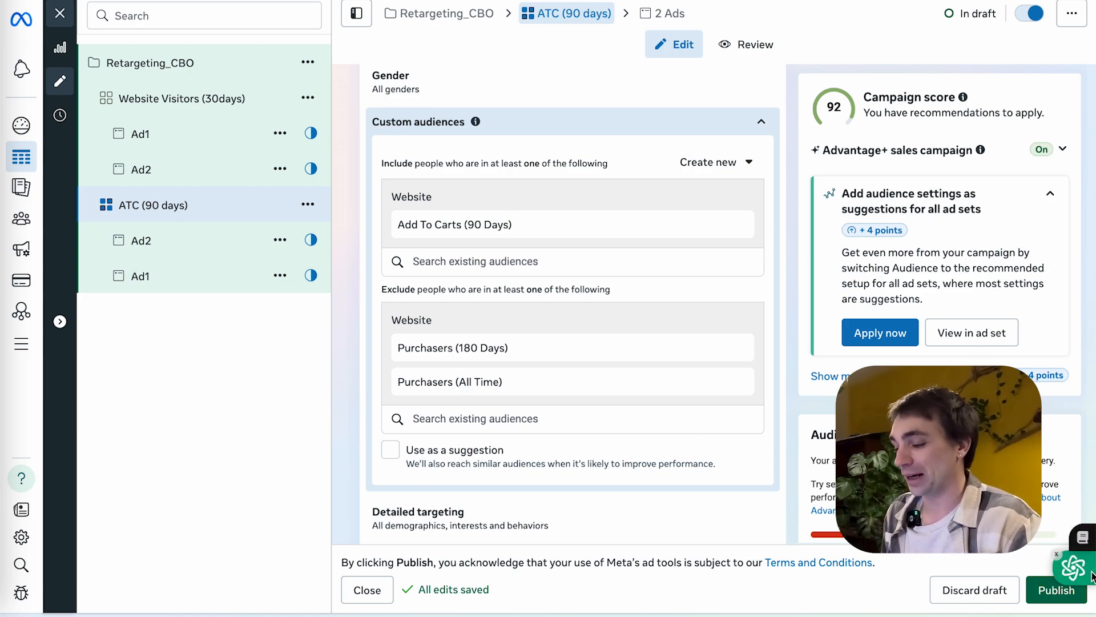
Try to publish the Retargeting_CBO campaign with its ad sets and ads.
{"action": "left_click", "coordinate": [1052, 594]}
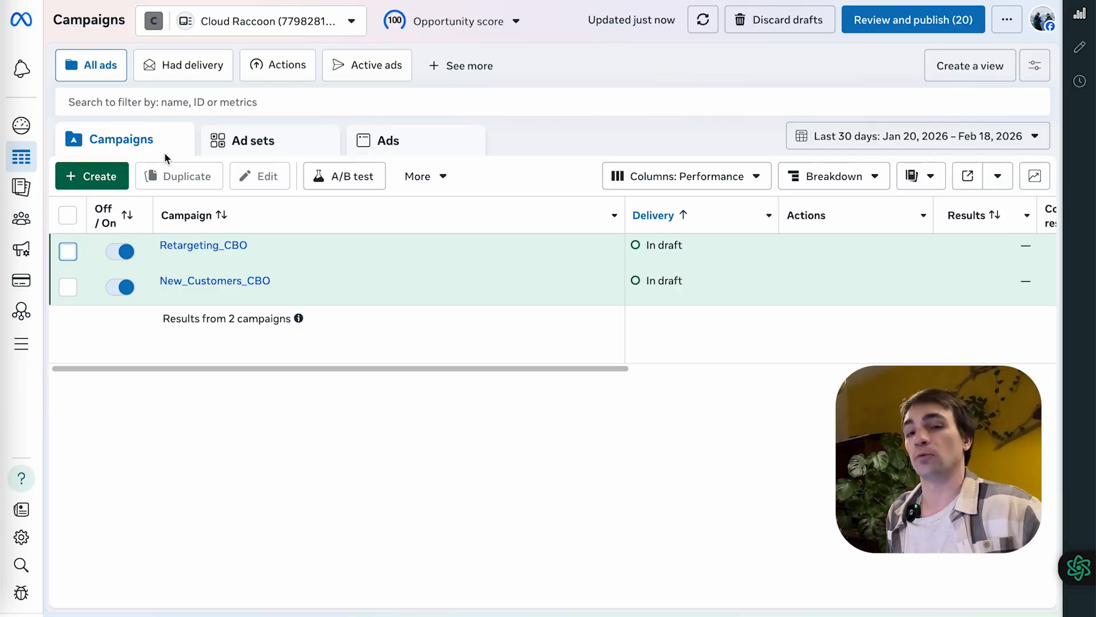
Create a new auction campaign with the Sales objective and name it Retention_CBO.
{"action": "left_click", "coordinate": [96, 181]}
{"action": "left_click", "coordinate": [377, 409]}
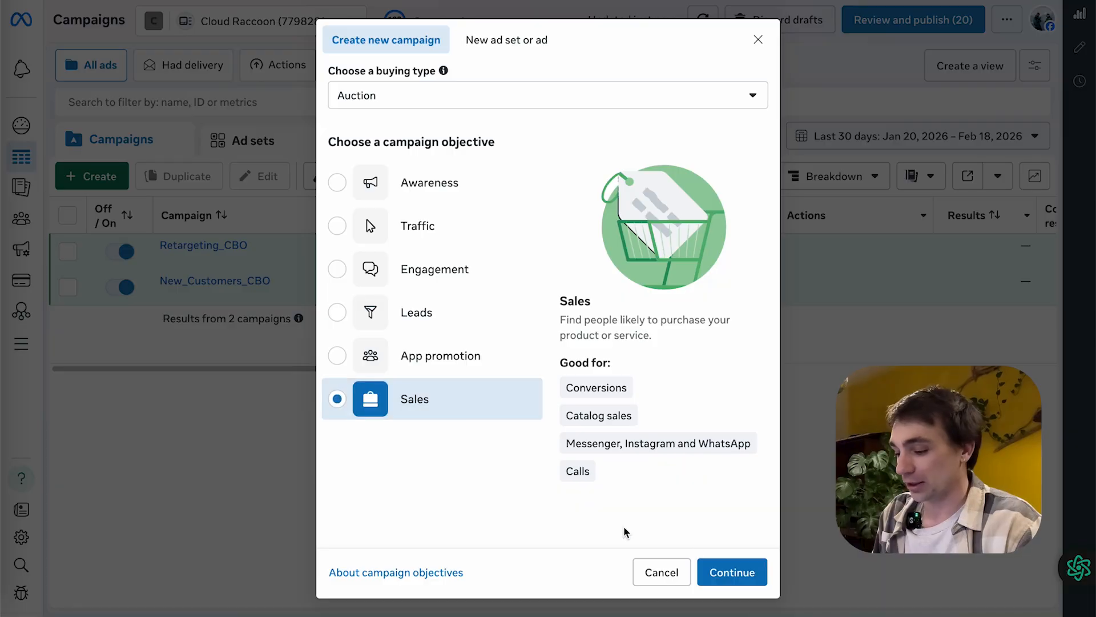
{"action": "left_click", "coordinate": [728, 574]}
{"action": "triple_click", "coordinate": [472, 127]}
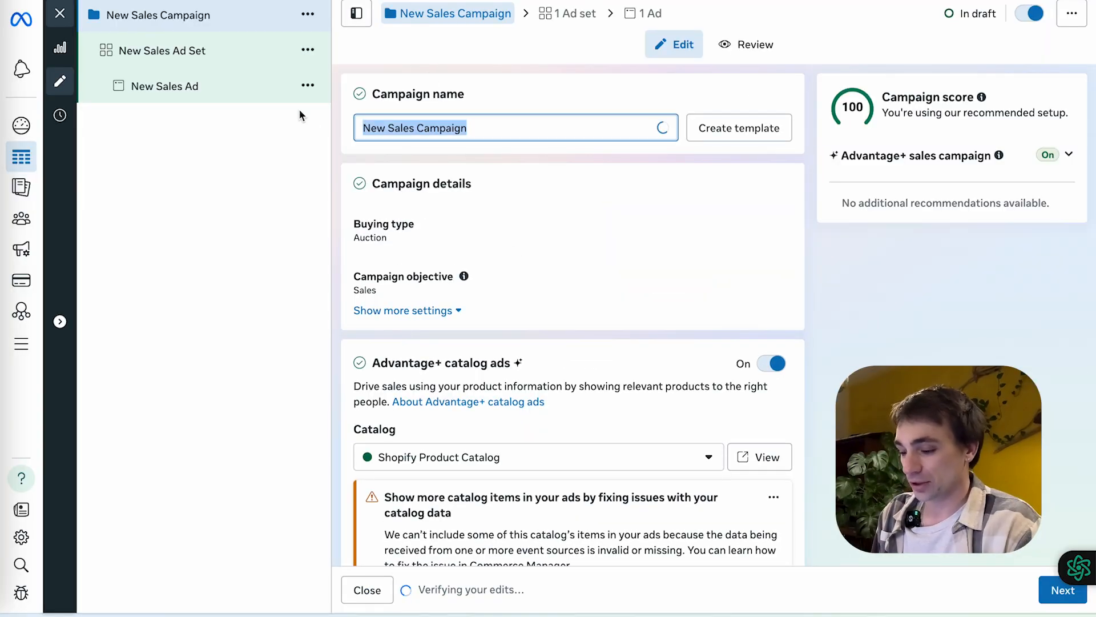
{"action": "type", "text": "Retention"}
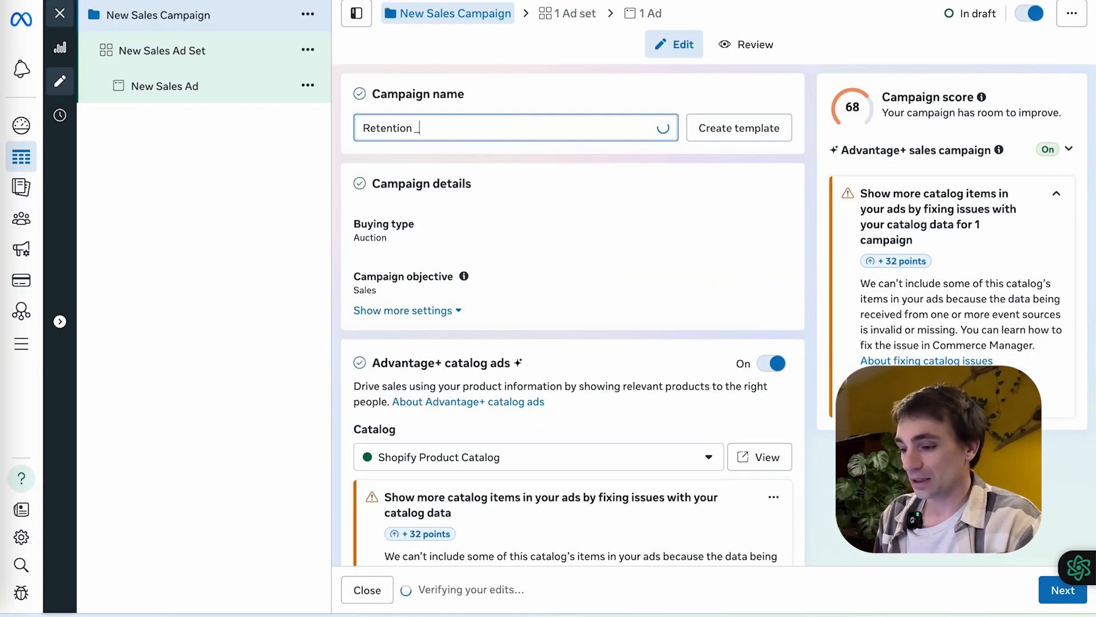
{"action": "type", "text": "_CBO"}
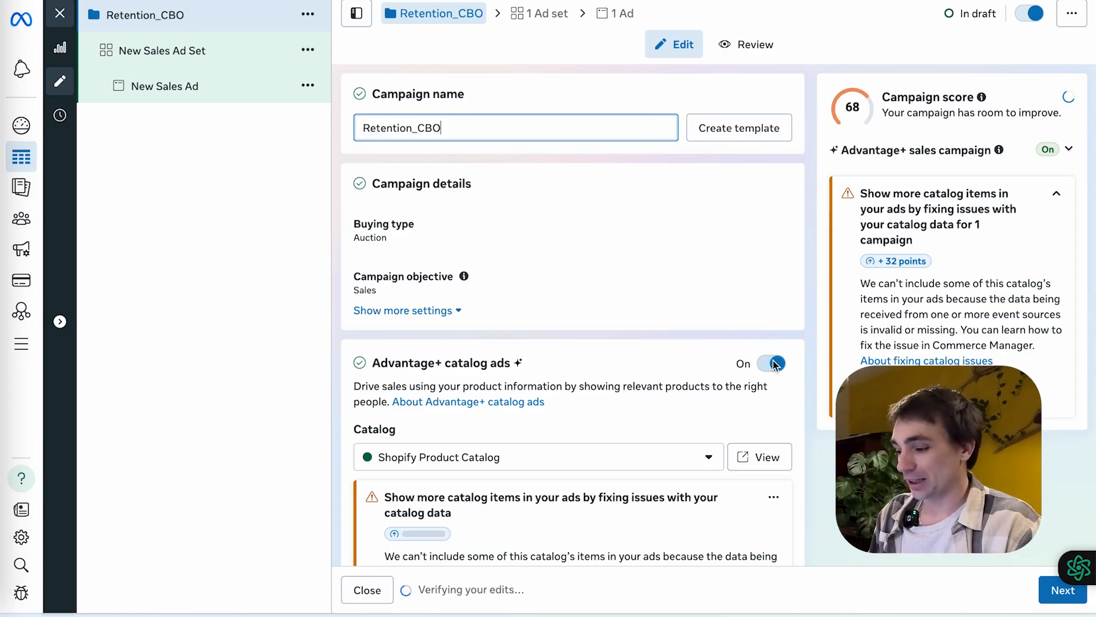
Turn off Advantage+ catalog ads for the Retention_CBO campaign and set its daily campaign budget to $50 CAD.
{"action": "left_click", "coordinate": [771, 364]}
{"action": "scroll", "coordinate": [771, 354], "scroll_direction": "down", "scroll_amount": 1}
{"action": "scroll", "coordinate": [772, 354], "scroll_direction": "down", "scroll_amount": 5}
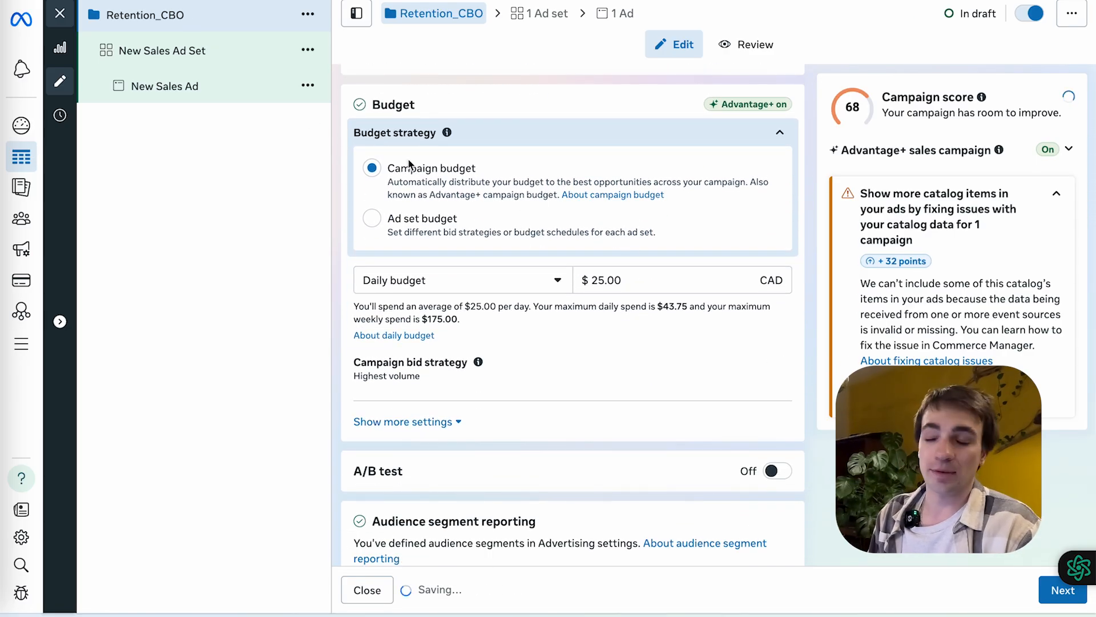
{"action": "left_click_drag", "start_coordinate": [652, 286], "coordinate": [536, 282]}
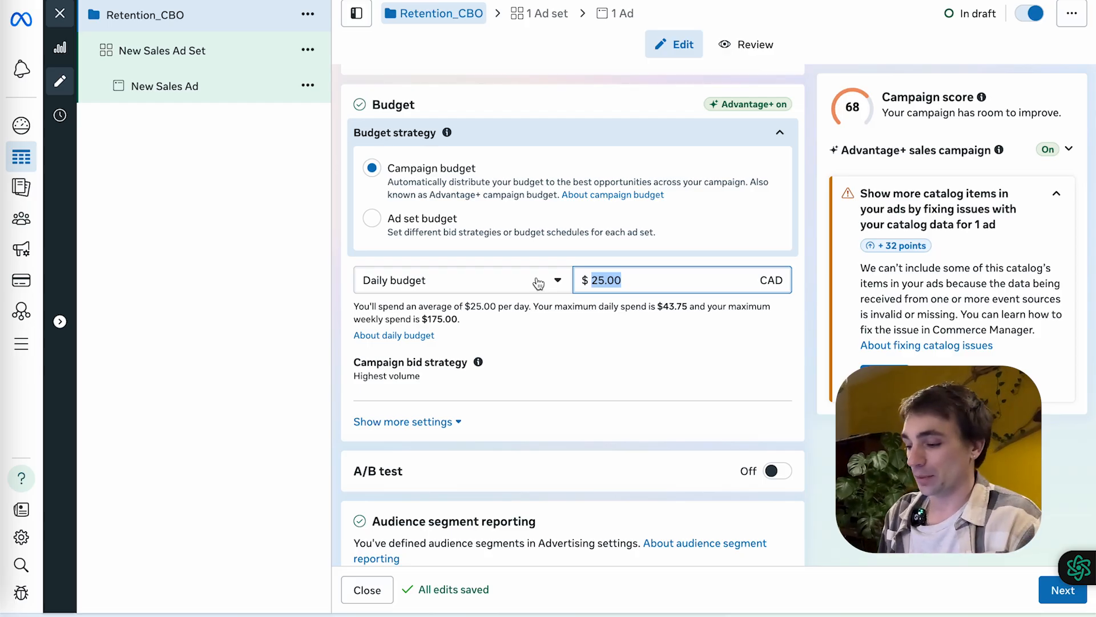
{"action": "type", "text": "50"}
{"action": "scroll", "coordinate": [596, 362], "scroll_direction": "down", "scroll_amount": 5}
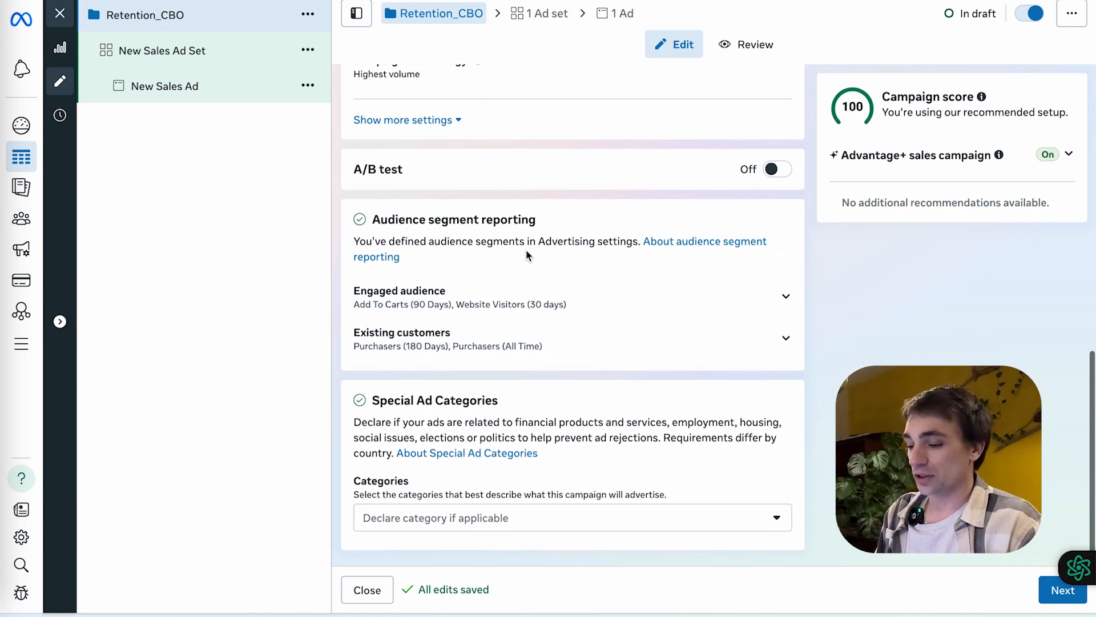
Rename the ad set of the Retention_CBO campaign as Purchasers.
{"action": "left_click", "coordinate": [1062, 590]}
{"action": "left_click", "coordinate": [516, 132]}
{"action": "left_click_drag", "start_coordinate": [515, 132], "coordinate": [366, 108]}
{"action": "type", "text": "Purchasers"}
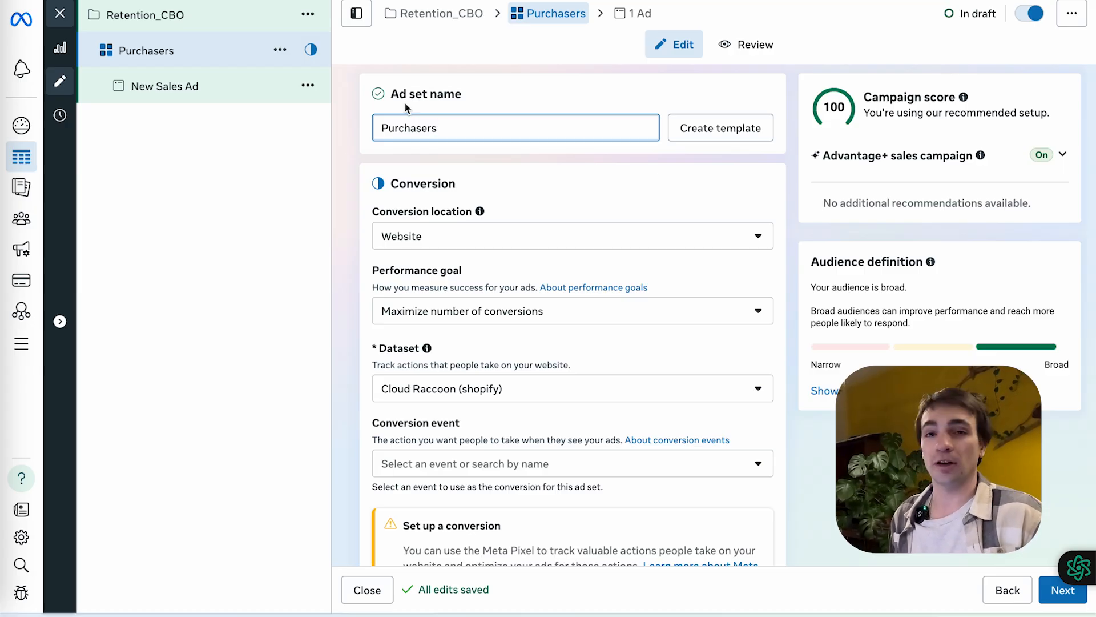
Set the conversion event of the Purchasers ad set to Purchase.
{"action": "scroll", "coordinate": [406, 107], "scroll_direction": "down", "scroll_amount": 2}
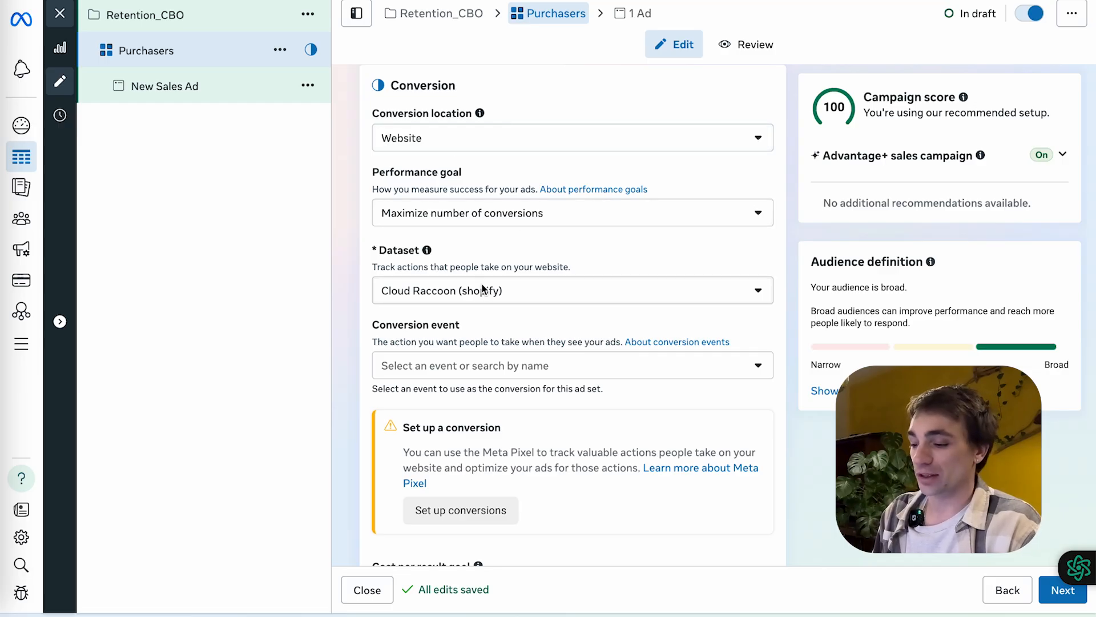
{"action": "left_click", "coordinate": [448, 368]}
{"action": "type", "text": "purc"}
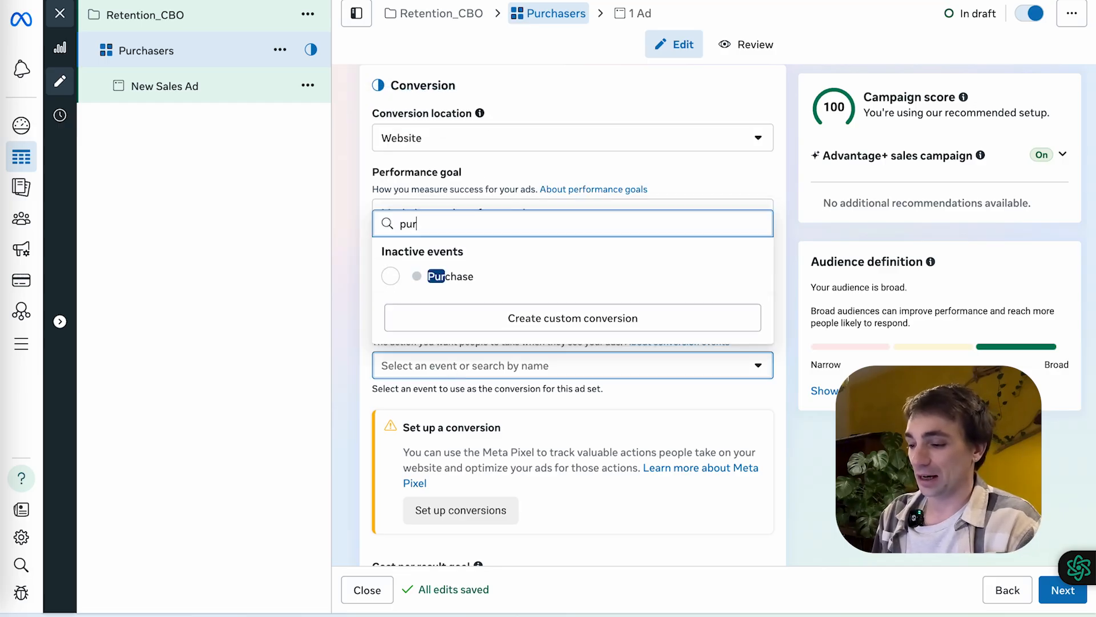
{"action": "left_click", "coordinate": [391, 286]}
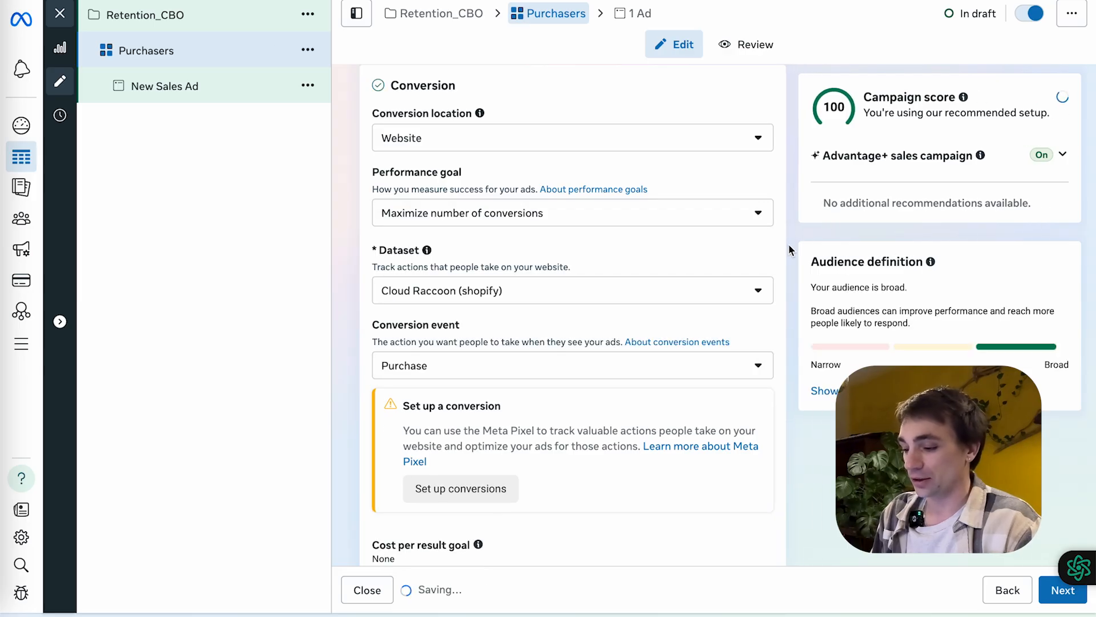
Replace Canada with United States as the included audience location of the Purchasers ad set.
{"action": "scroll", "coordinate": [789, 246], "scroll_direction": "down", "scroll_amount": 5}
{"action": "scroll", "coordinate": [471, 245], "scroll_direction": "down", "scroll_amount": 5}
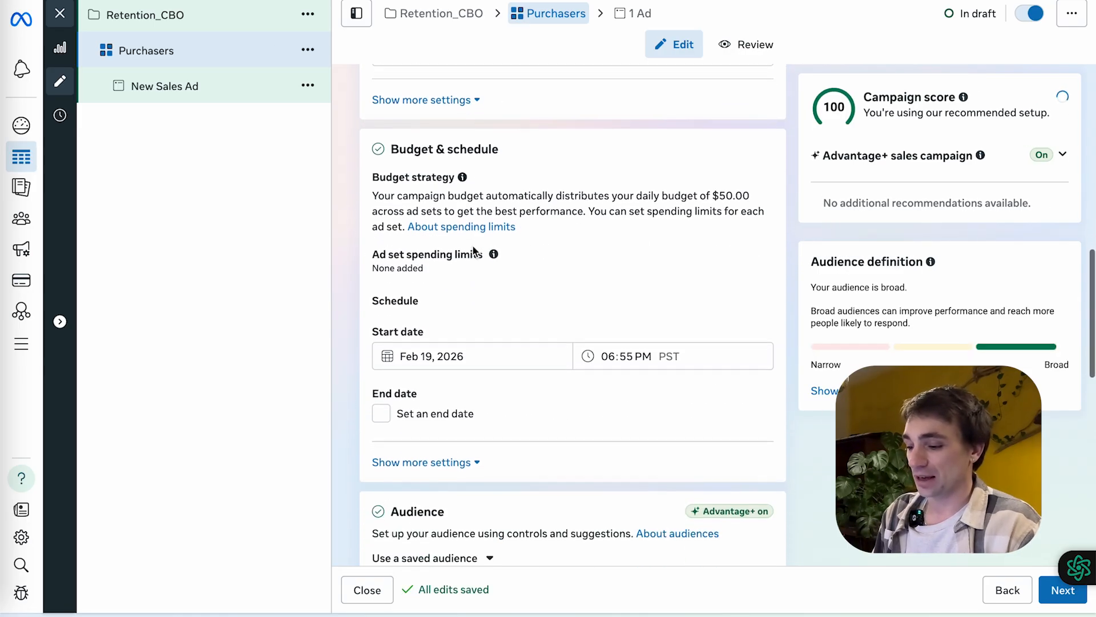
{"action": "scroll", "coordinate": [458, 257], "scroll_direction": "down", "scroll_amount": 6}
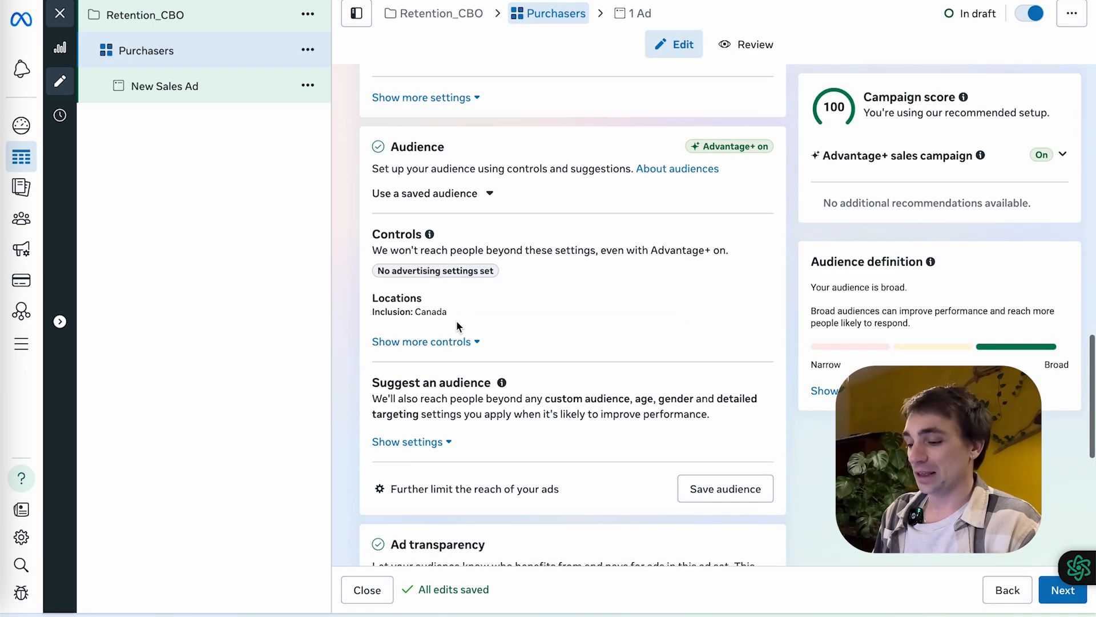
{"action": "left_click", "coordinate": [761, 306]}
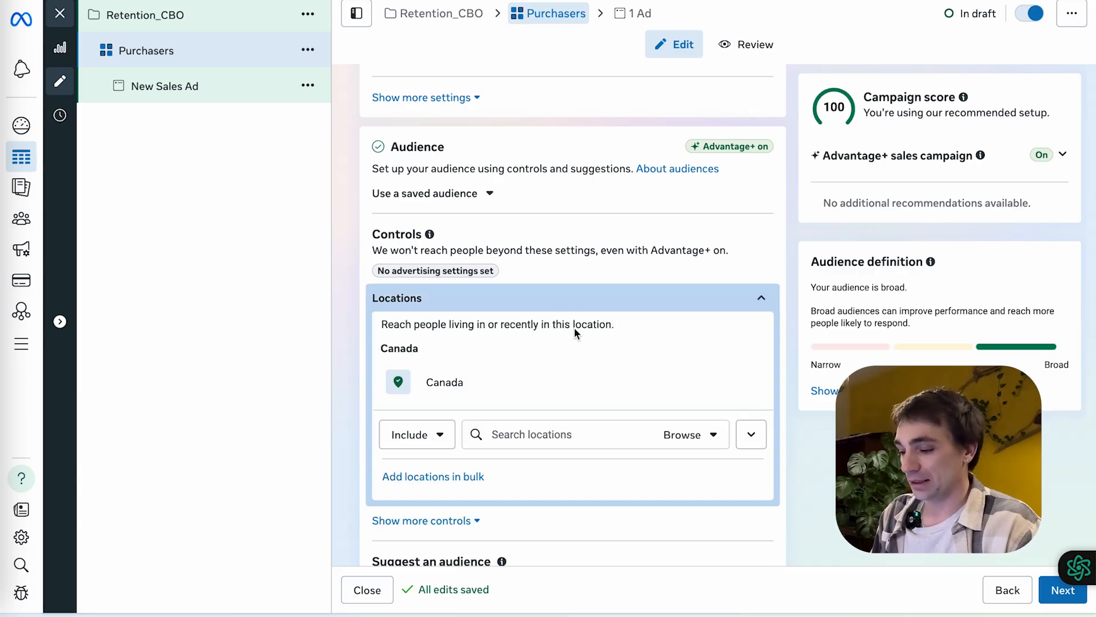
{"action": "left_click", "coordinate": [511, 436]}
{"action": "type", "text": "united sta"}
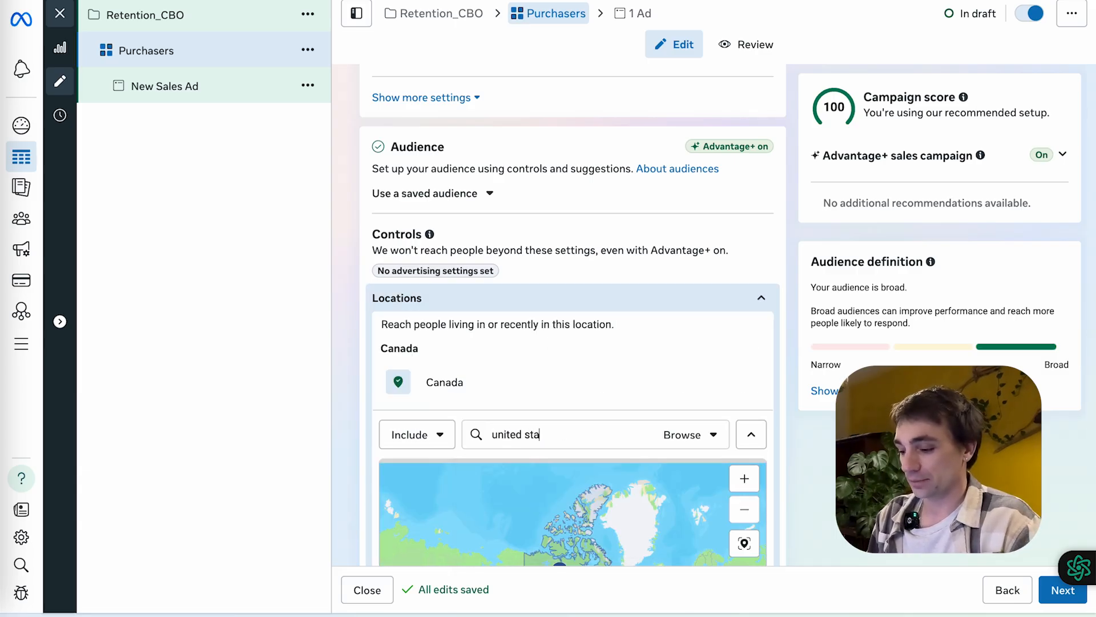
{"action": "left_click", "coordinate": [512, 467]}
{"action": "left_click", "coordinate": [752, 382]}
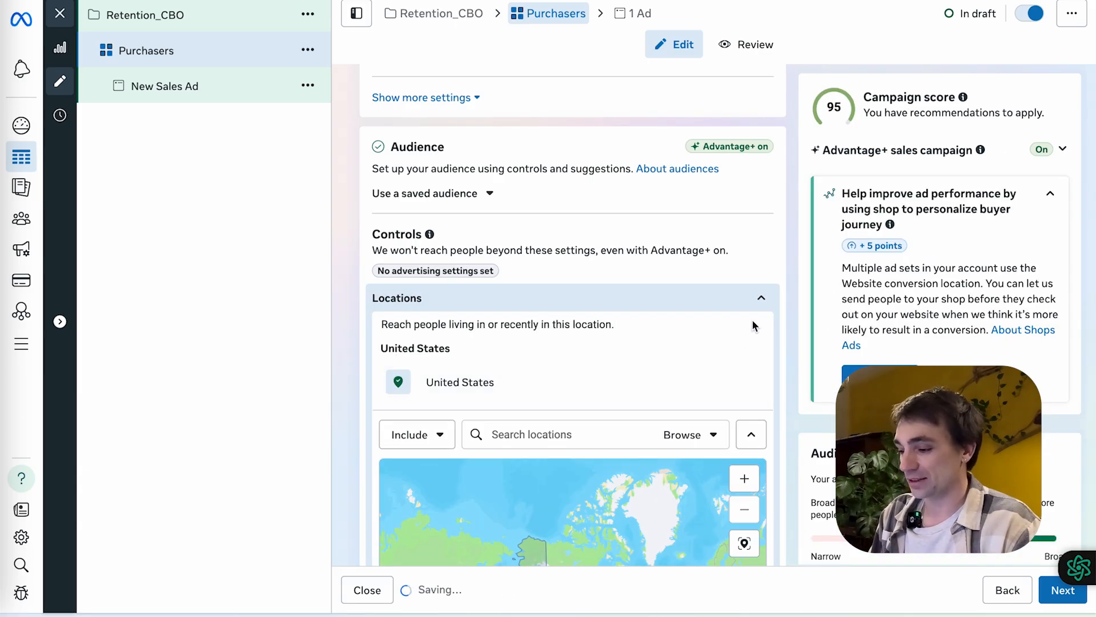
{"action": "left_click", "coordinate": [760, 299]}
Switch the Purchasers ad set's audience setup to further limit the reach of its ads.
{"action": "scroll", "coordinate": [713, 293], "scroll_direction": "down", "scroll_amount": 4}
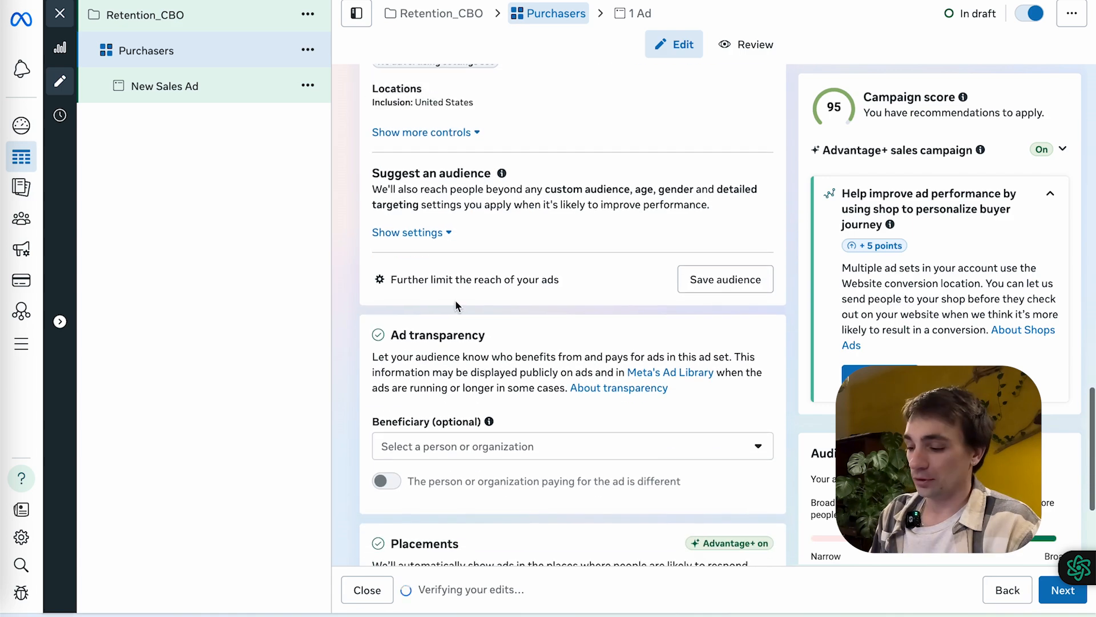
{"action": "left_click", "coordinate": [496, 282]}
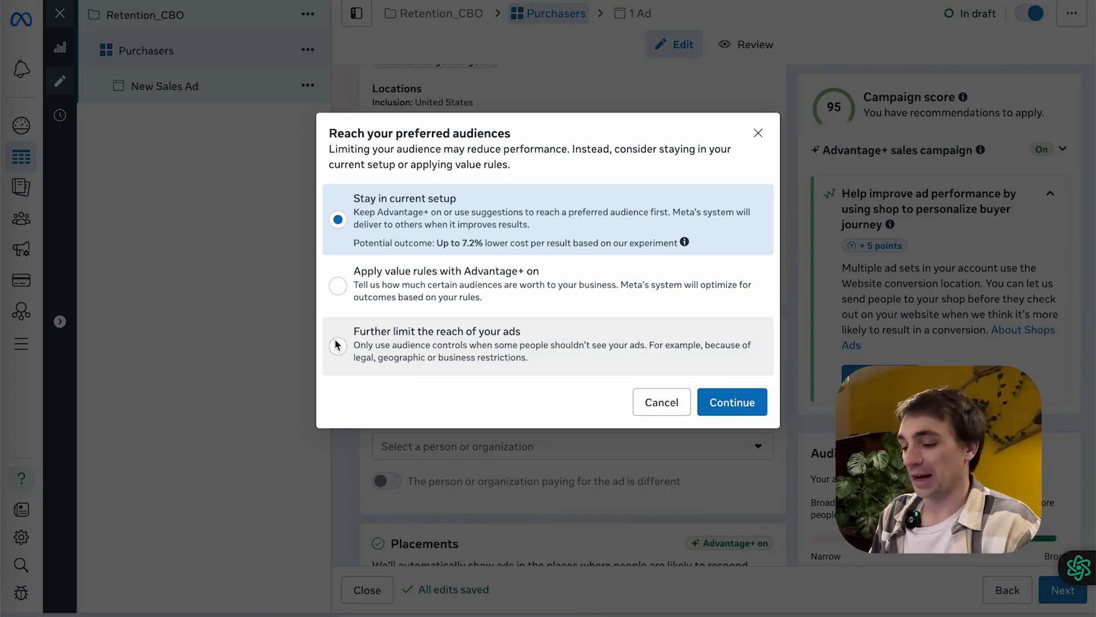
{"action": "left_click", "coordinate": [338, 346]}
{"action": "left_click", "coordinate": [723, 409]}
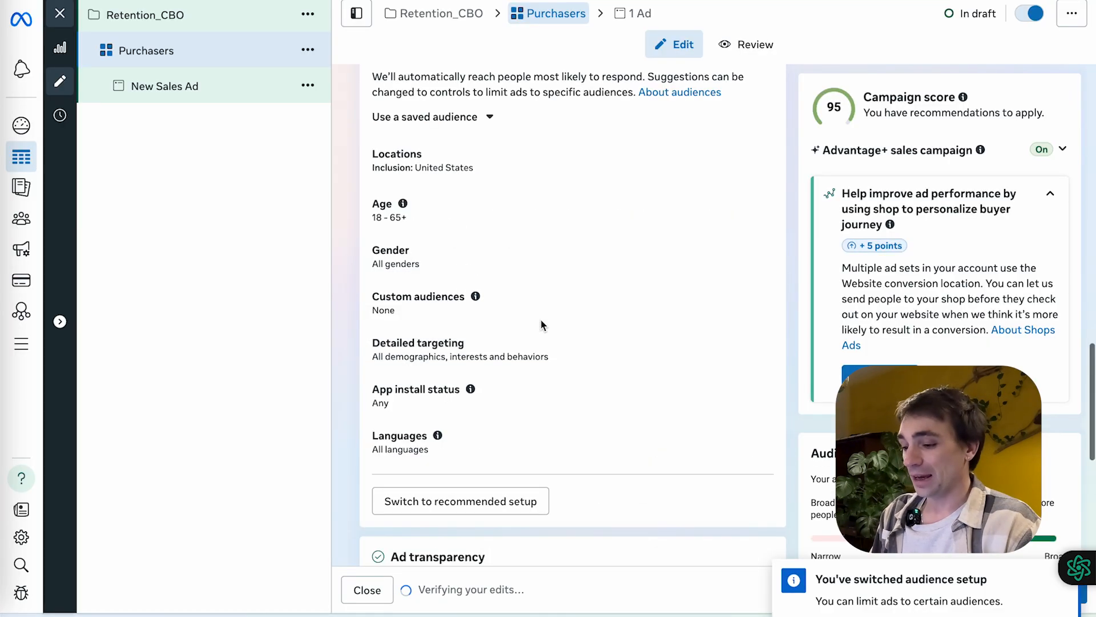
Include the custom audiences Purchasers (All Time) and Purchasers (180 Days) in the Purchasers ad set.
{"action": "left_click", "coordinate": [762, 303]}
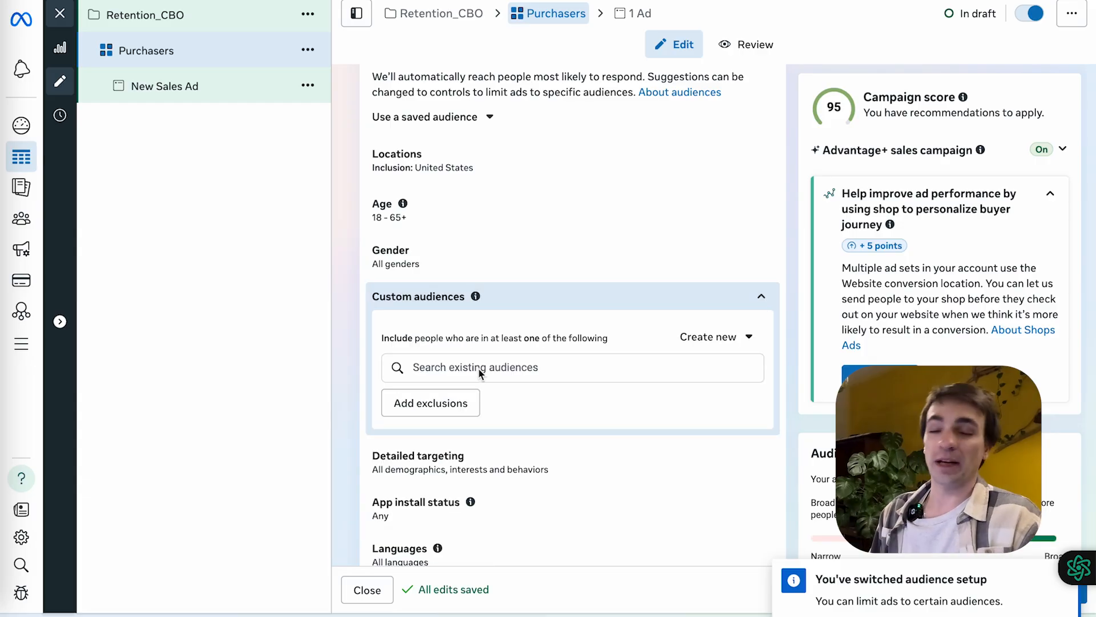
{"action": "left_click", "coordinate": [480, 370]}
{"action": "type", "text": "purc"}
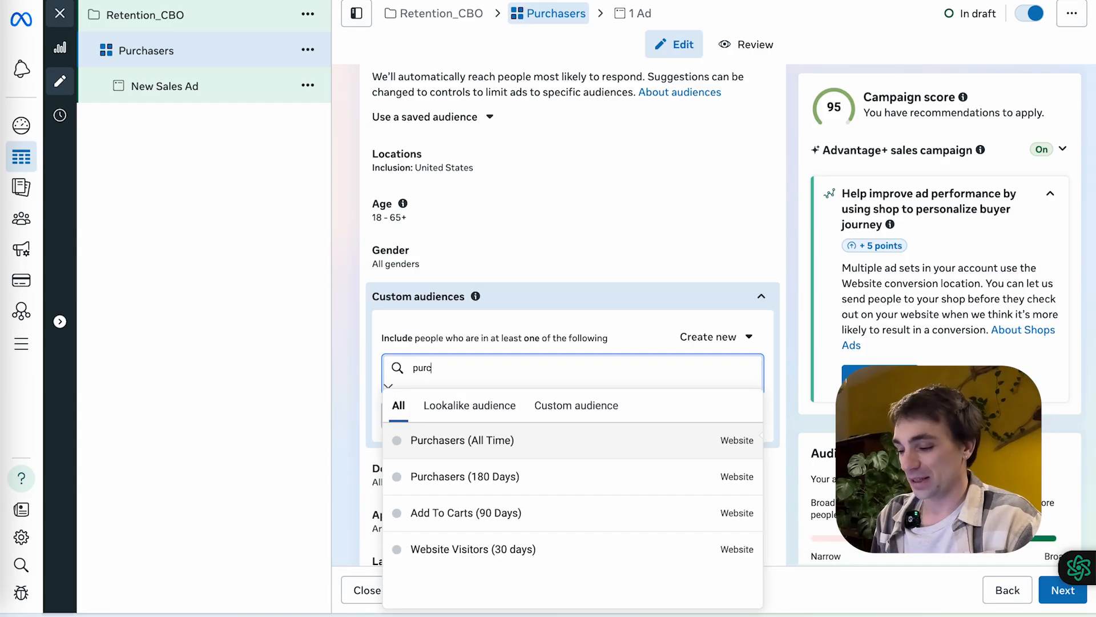
{"action": "left_click", "coordinate": [474, 439]}
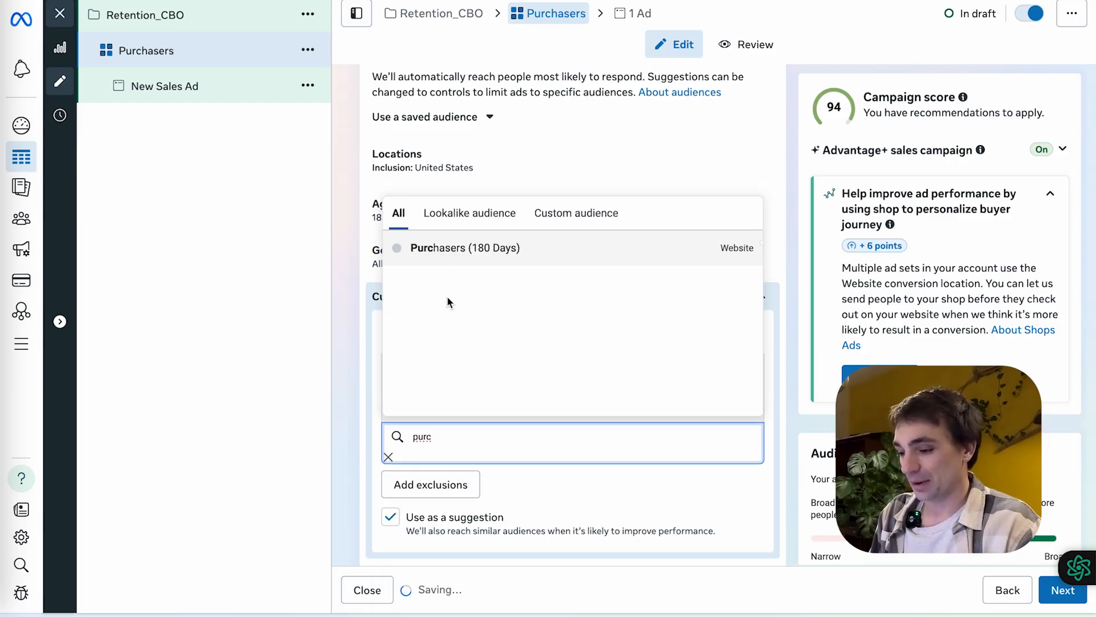
{"action": "left_click", "coordinate": [451, 247]}
{"action": "left_click", "coordinate": [789, 264]}
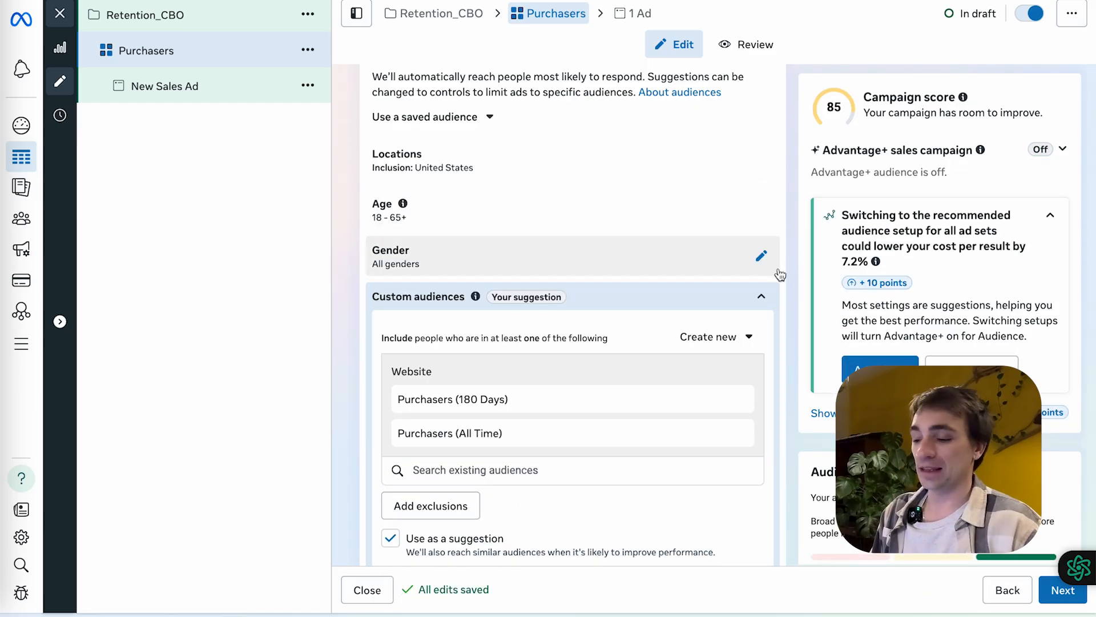
Stop using the included purchaser custom audiences as a suggestion so that targeting is limited to them.
{"action": "scroll", "coordinate": [779, 267], "scroll_direction": "down", "scroll_amount": 3}
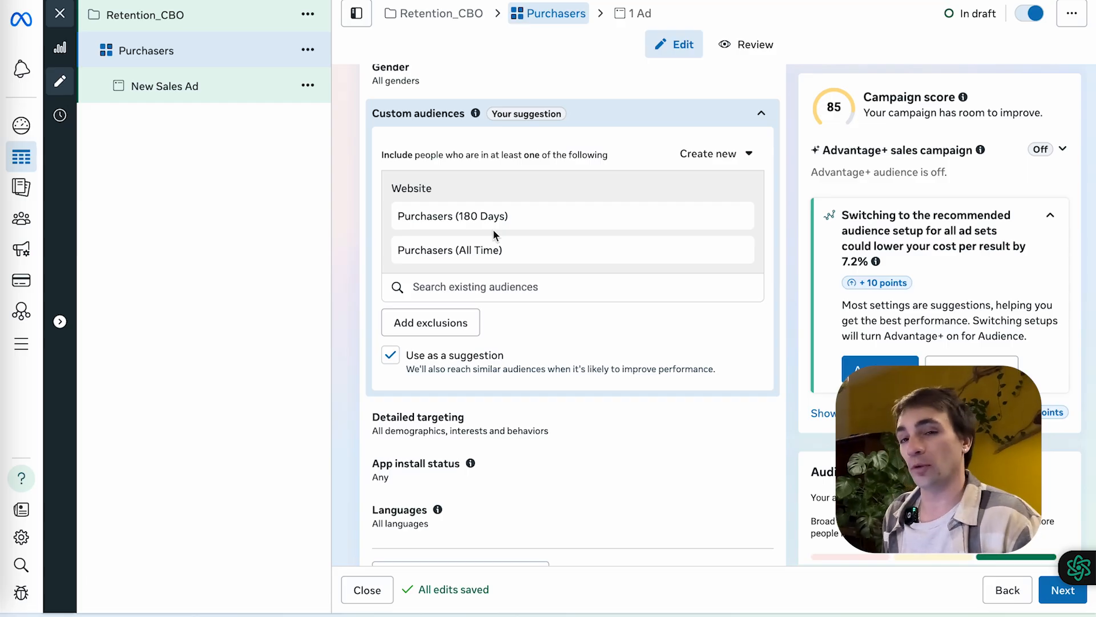
{"action": "left_click", "coordinate": [390, 355]}
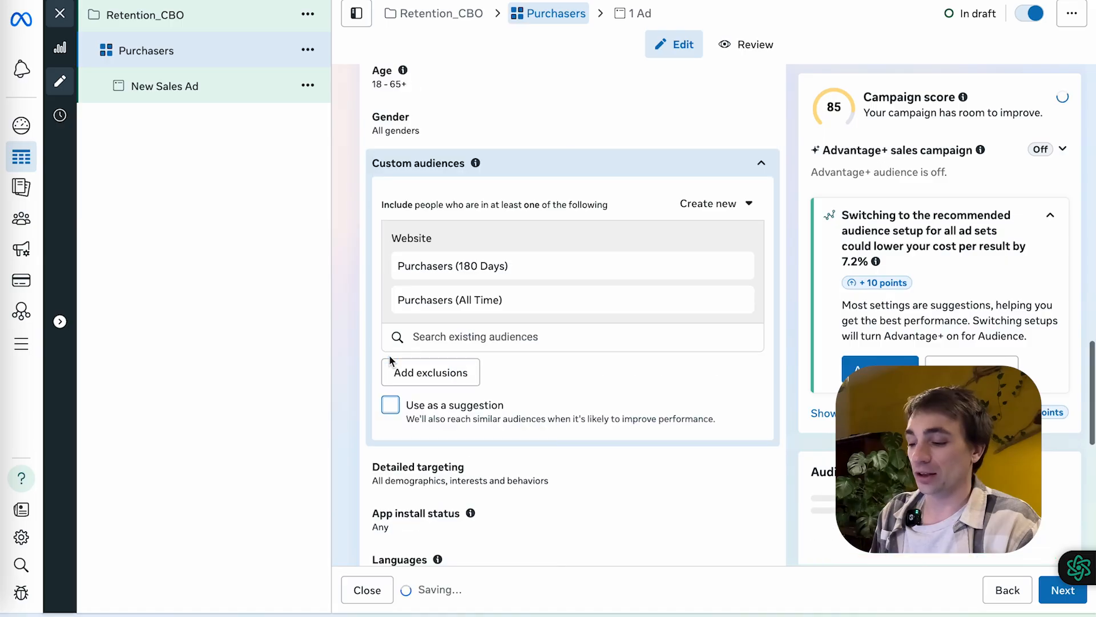
{"action": "scroll", "coordinate": [435, 347], "scroll_direction": "up", "scroll_amount": 1}
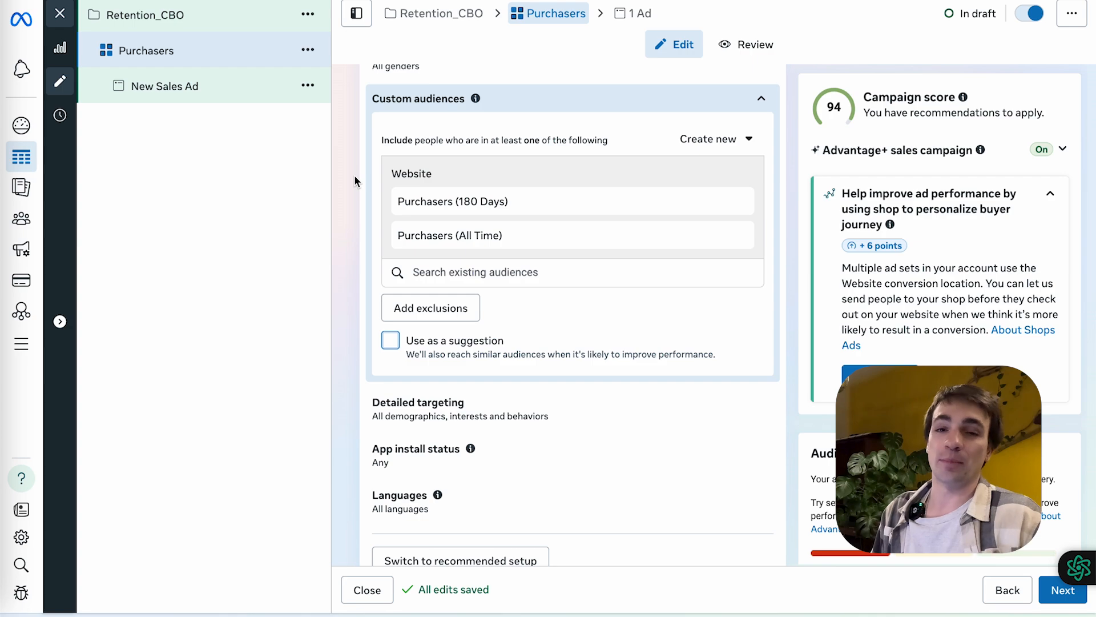
Rename the New Sales Ad in the Purchasers ad set as Ad1.
{"action": "scroll", "coordinate": [465, 251], "scroll_direction": "down", "scroll_amount": 6}
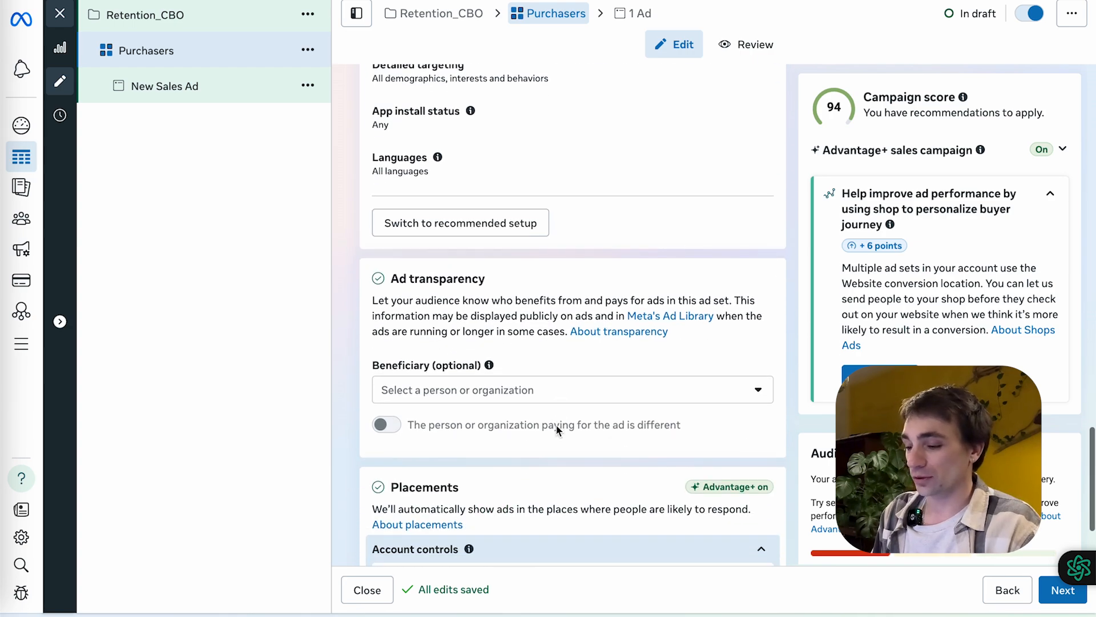
{"action": "scroll", "coordinate": [501, 348], "scroll_direction": "down", "scroll_amount": 2}
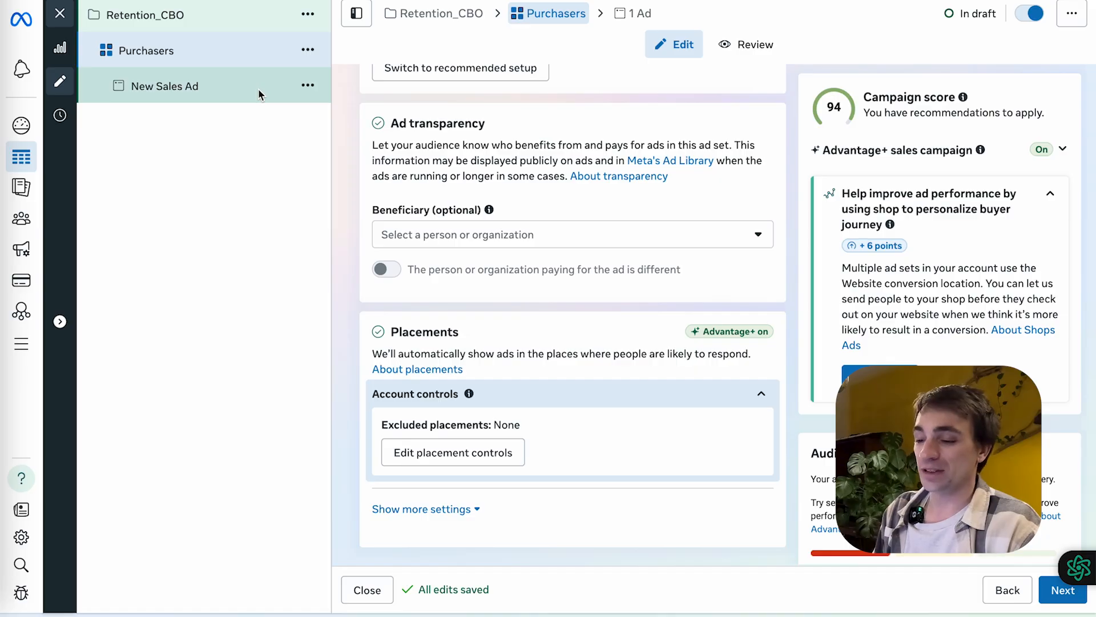
{"action": "left_click", "coordinate": [194, 90]}
{"action": "double_click", "coordinate": [194, 89]}
{"action": "type", "text": "Ad1"}
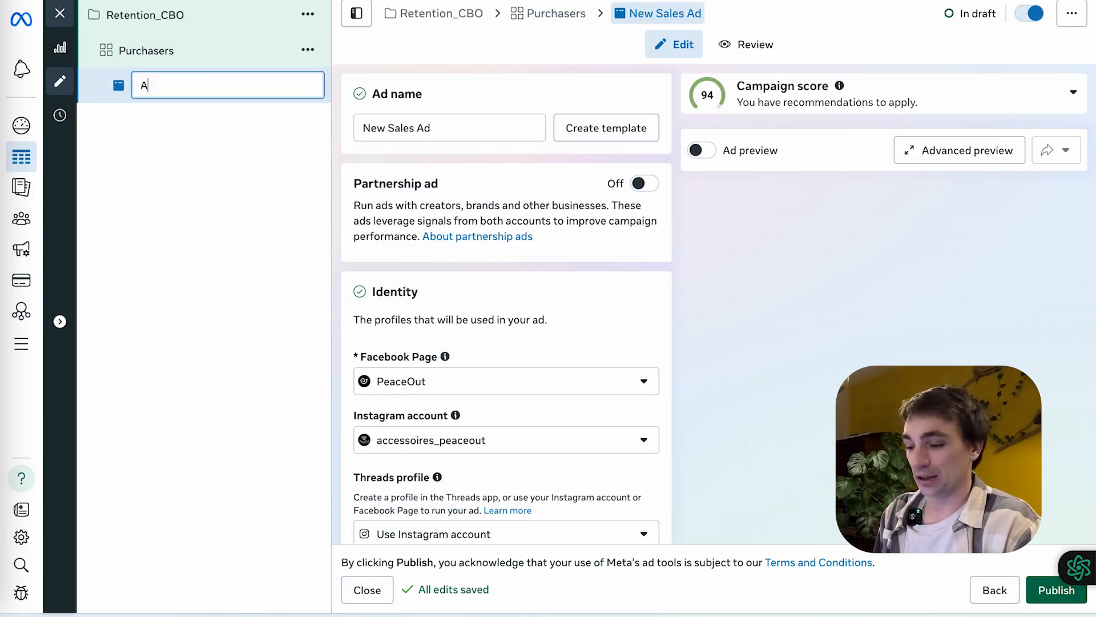
{"action": "key", "text": "Return"}
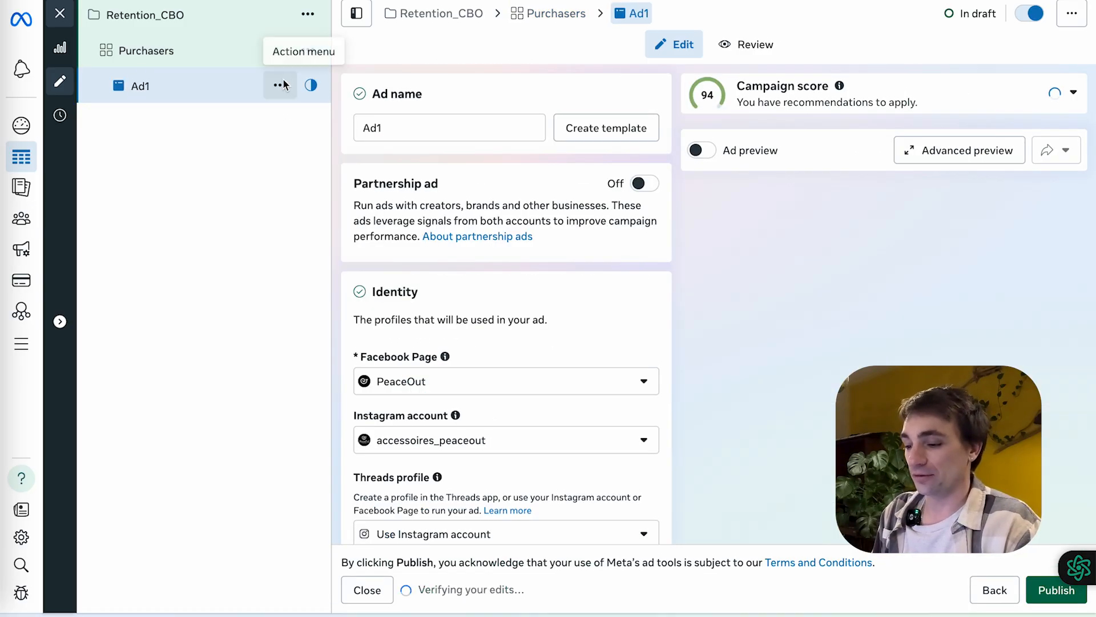
Duplicate Ad1 within the original campaign with 4 copies.
{"action": "left_click", "coordinate": [280, 84]}
{"action": "left_click", "coordinate": [302, 147]}
{"action": "double_click", "coordinate": [423, 344]}
{"action": "type", "text": "4"}
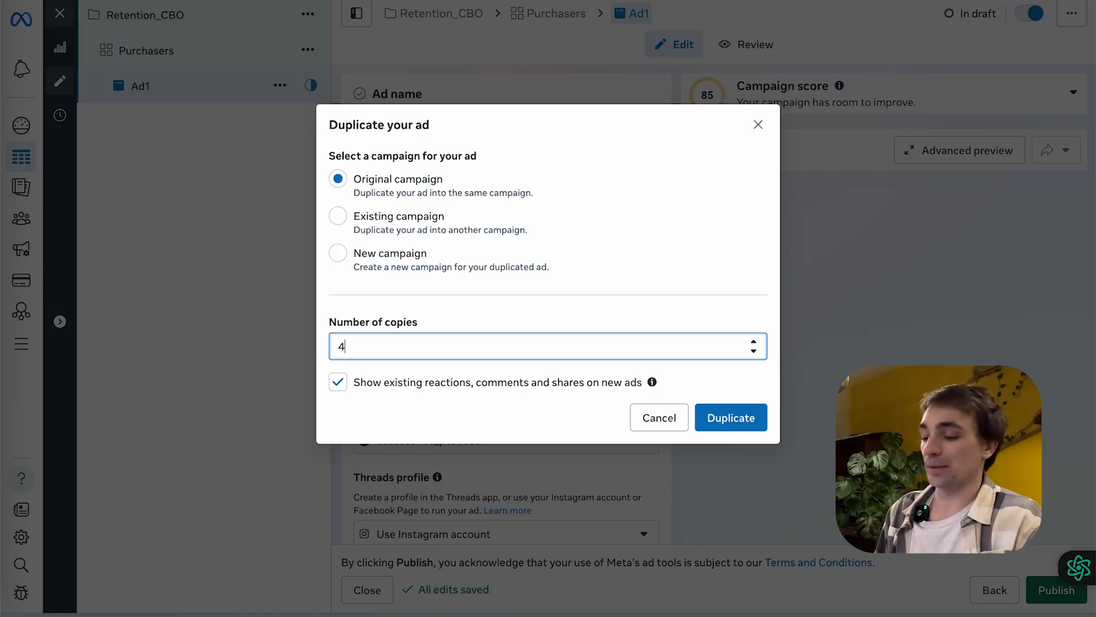
{"action": "left_click", "coordinate": [737, 418]}
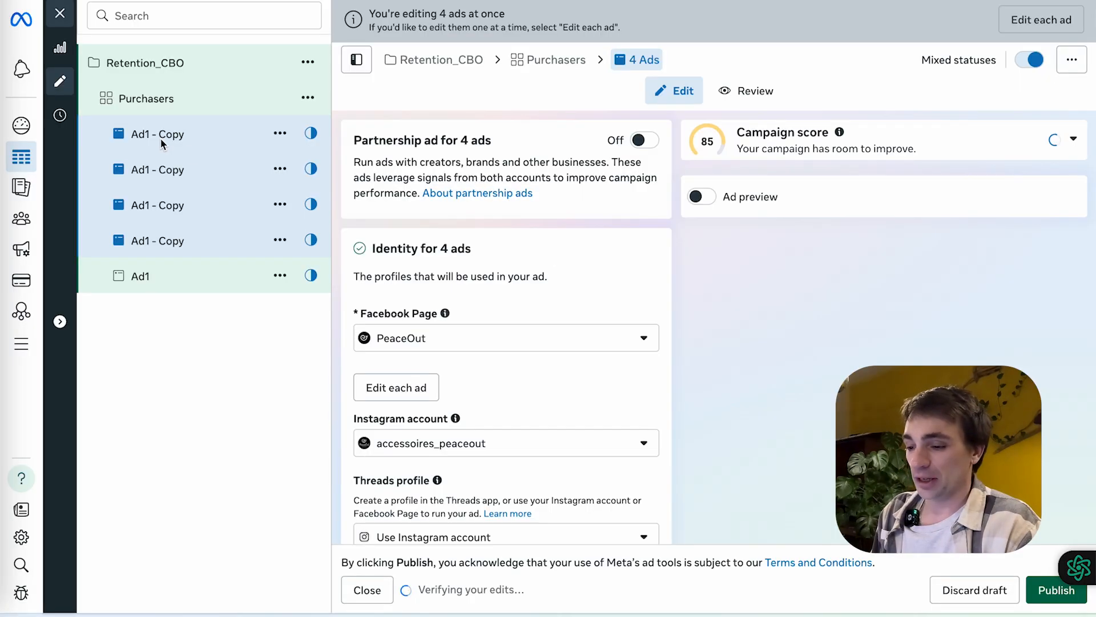
Rename the first two copies of Ad1 as Ad2 and Ad3.
{"action": "double_click", "coordinate": [160, 139]}
{"action": "key", "text": "ctrl+a"}
{"action": "type", "text": "Ad2"}
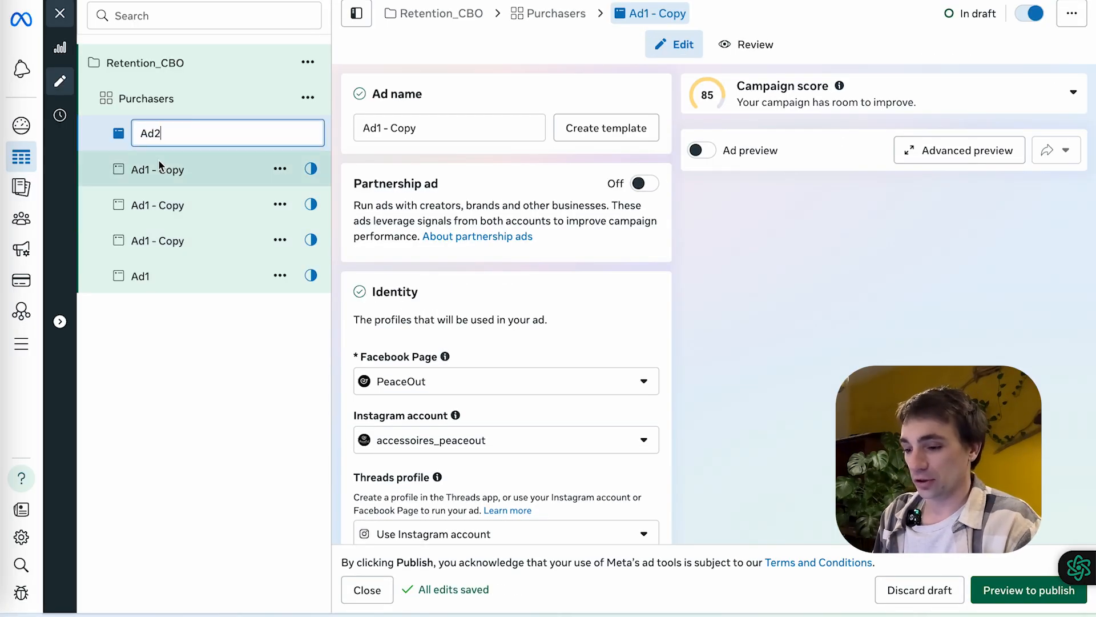
{"action": "key", "text": "Tab"}
{"action": "type", "text": "Ad3"}
{"action": "key", "text": "Return"}
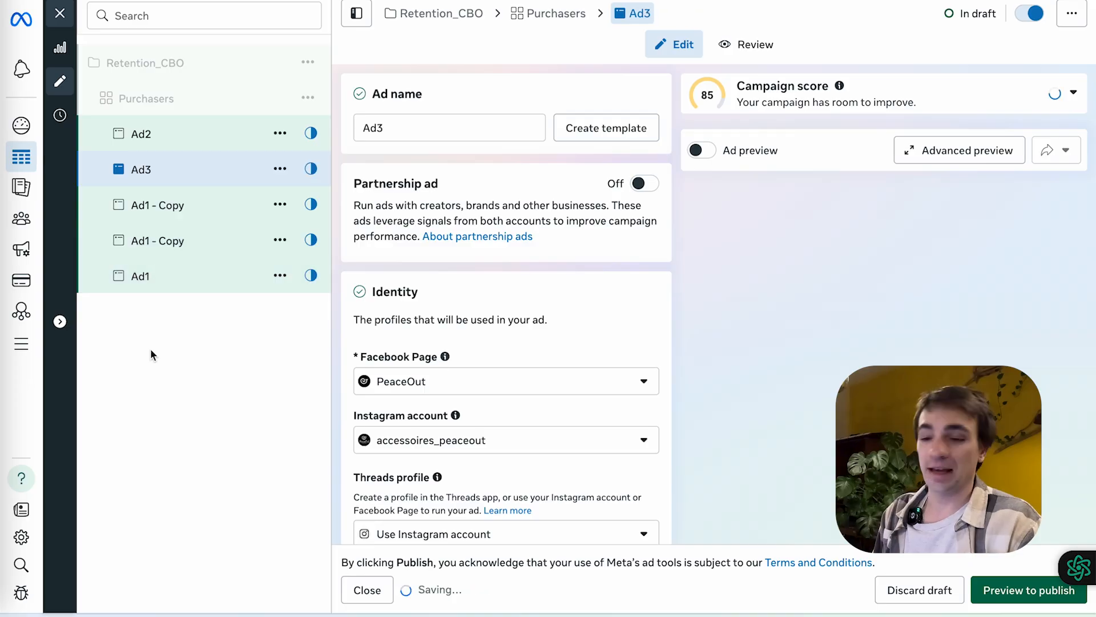
Review the pending changes to Ad3 in the pre-publish preview and return to the campaigns list.
{"action": "left_click", "coordinate": [1029, 593]}
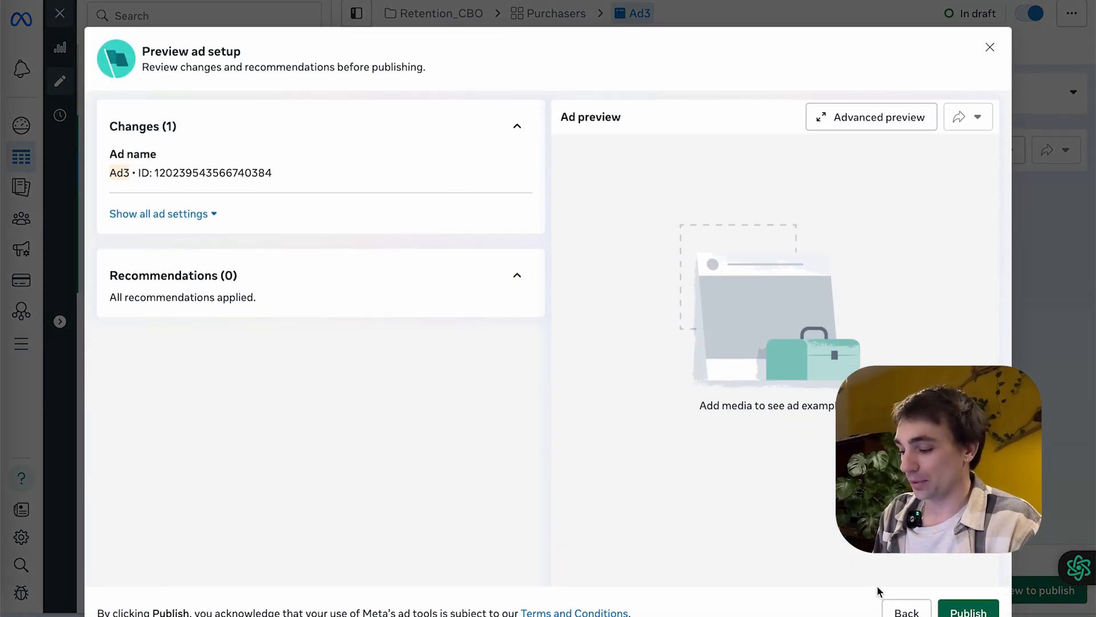
{"action": "left_click", "coordinate": [968, 611]}
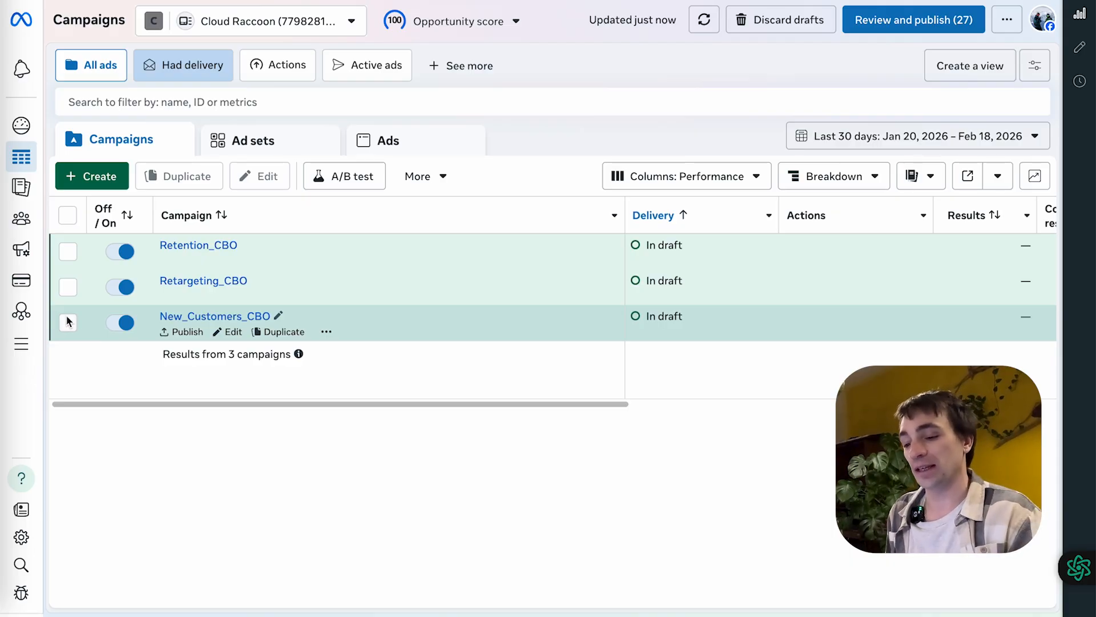
{"action": "left_click", "coordinate": [68, 323]}
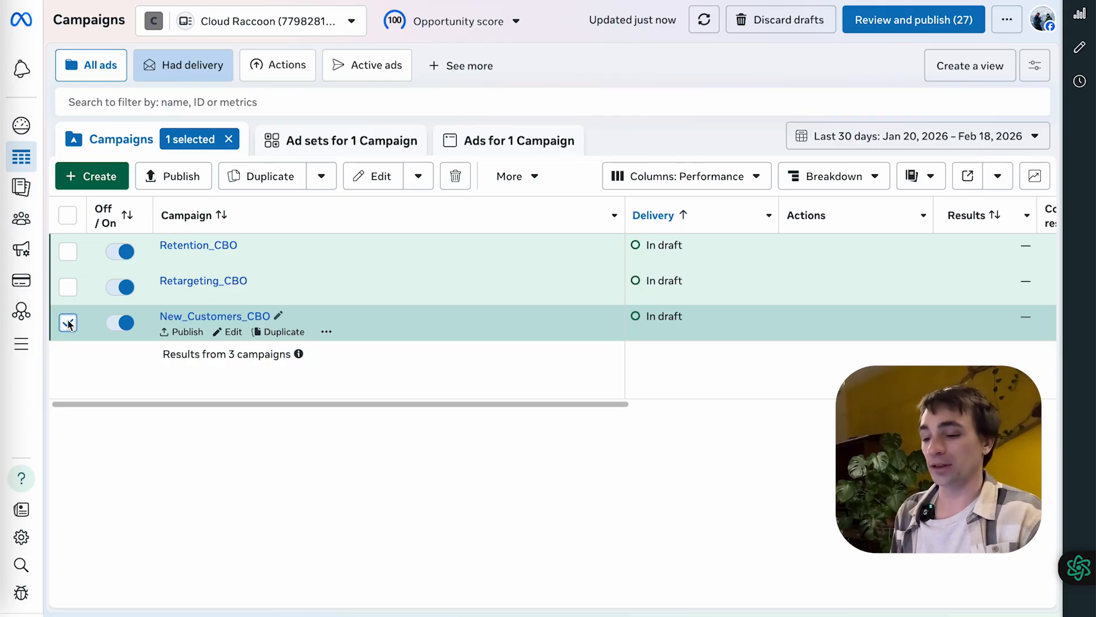
{"action": "left_click", "coordinate": [68, 323]}
{"action": "left_click", "coordinate": [68, 286]}
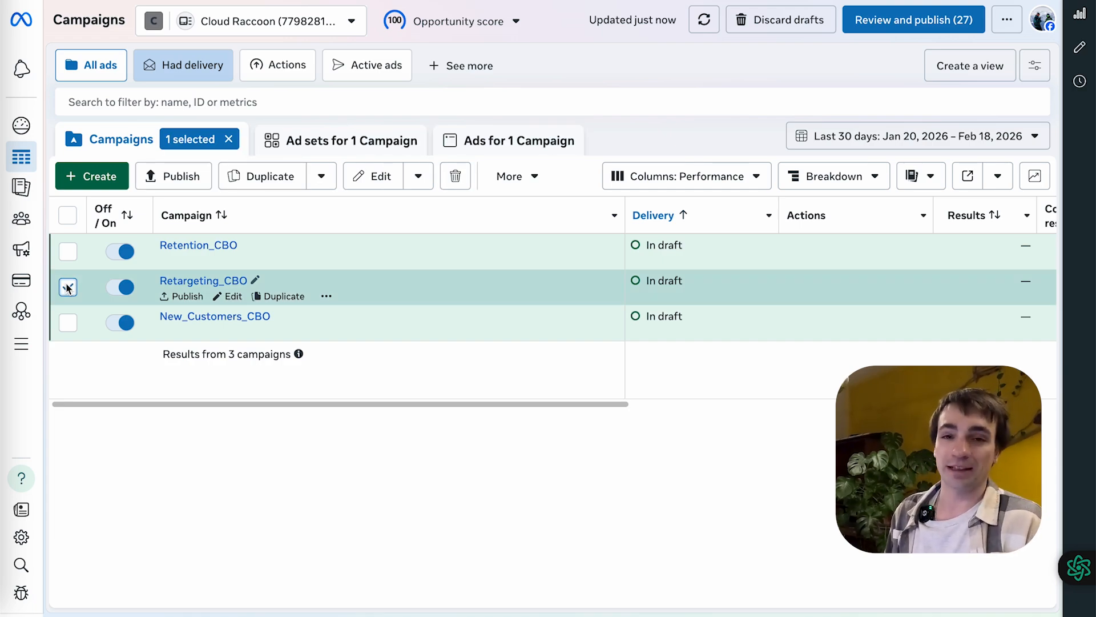
{"action": "left_click", "coordinate": [67, 287]}
{"action": "left_click", "coordinate": [69, 251]}
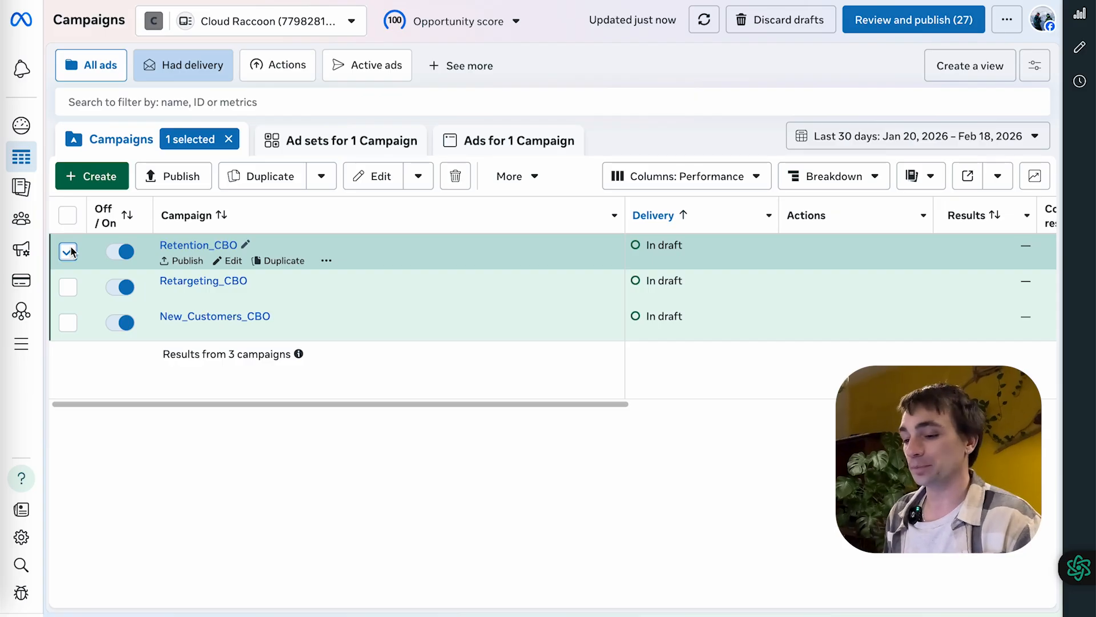
{"action": "left_click", "coordinate": [68, 251]}
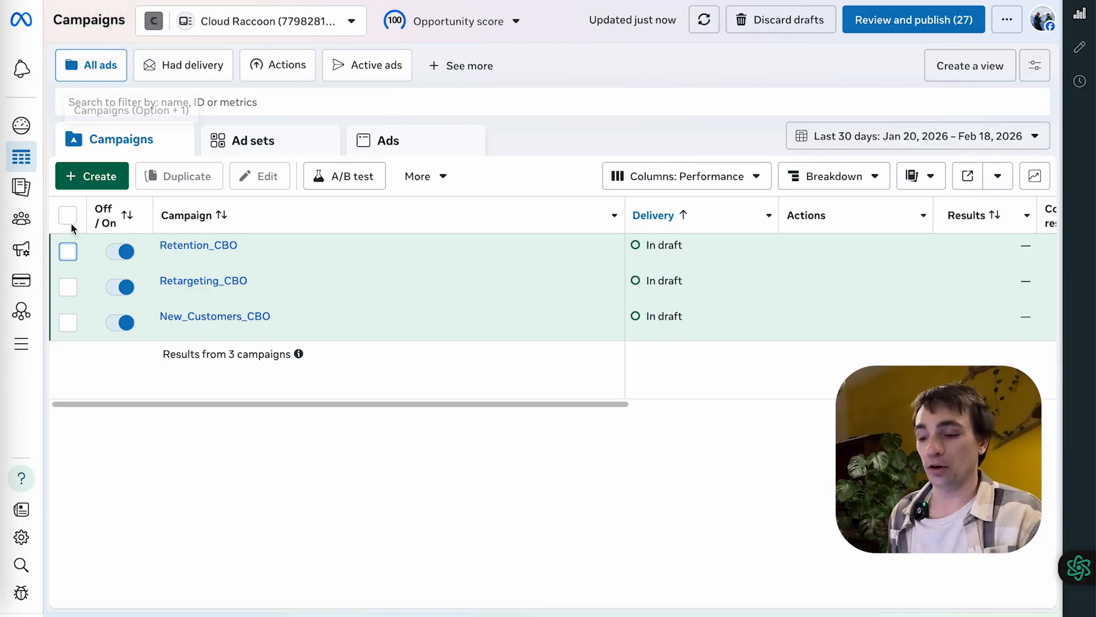
{"action": "left_click", "coordinate": [68, 251]}
{"action": "left_click", "coordinate": [68, 286]}
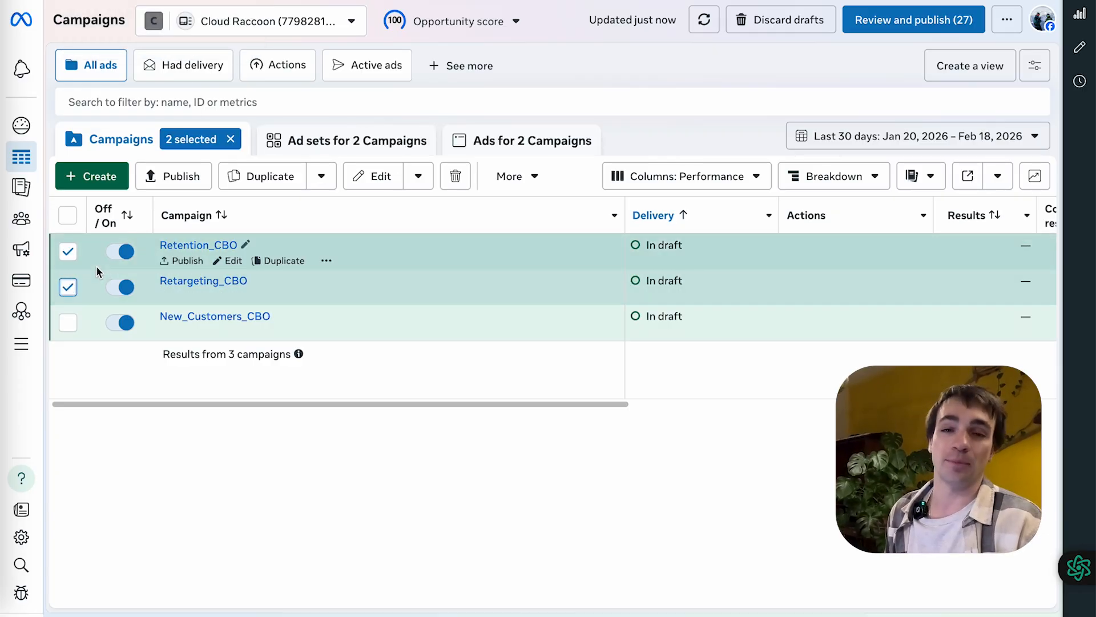
{"action": "left_click", "coordinate": [68, 287]}
{"action": "left_click", "coordinate": [68, 251]}
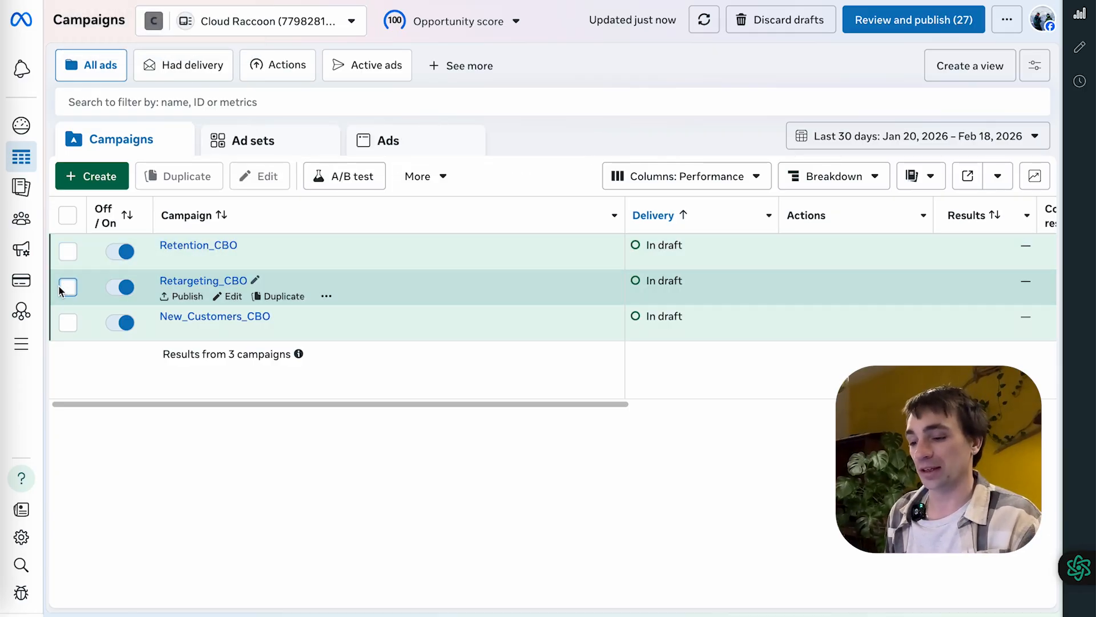
Select only the New_Customers_CBO campaign in the campaigns list.
{"action": "left_click", "coordinate": [69, 322]}
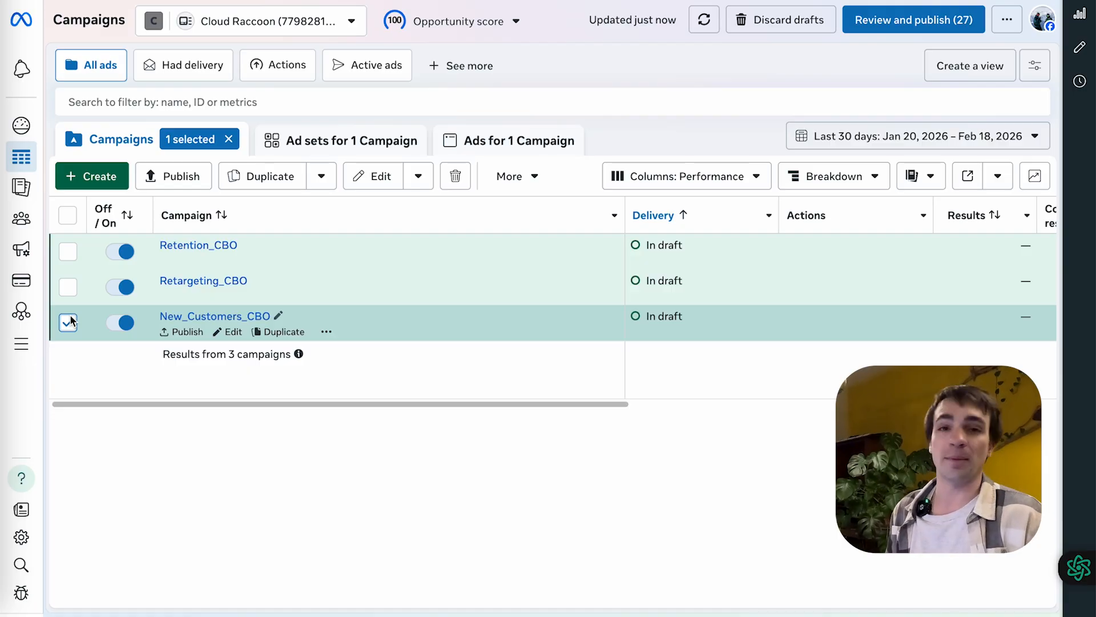